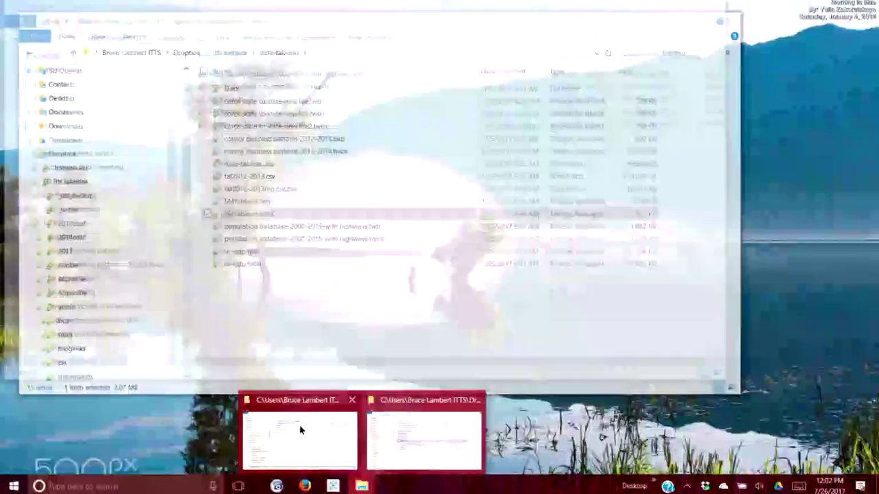
Open the packaged workbook FAFtableau.twbx from the data-tableau folder in Tableau.
{"action": "mouse_move", "coordinate": [300, 430]}
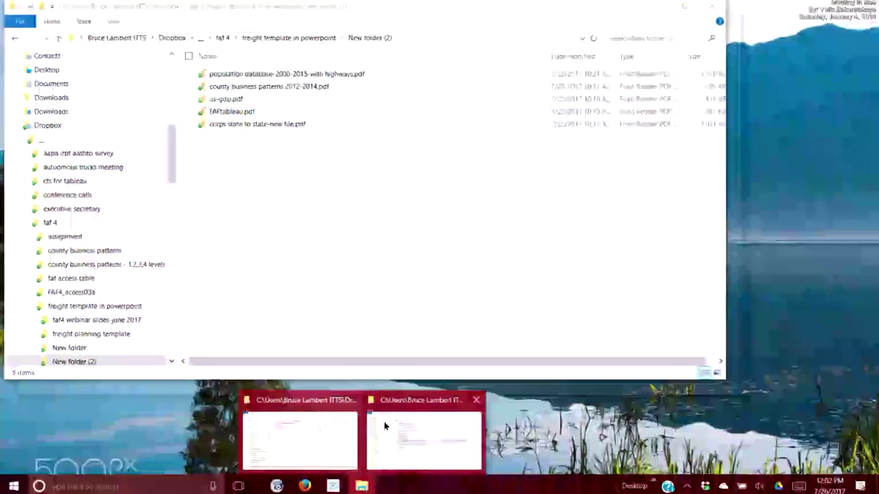
{"action": "left_click", "coordinate": [405, 423]}
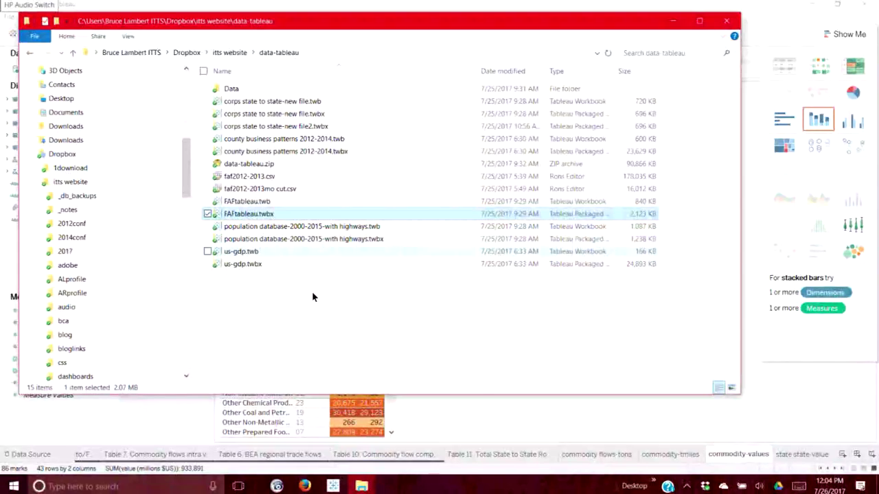
{"action": "double_click", "coordinate": [263, 215]}
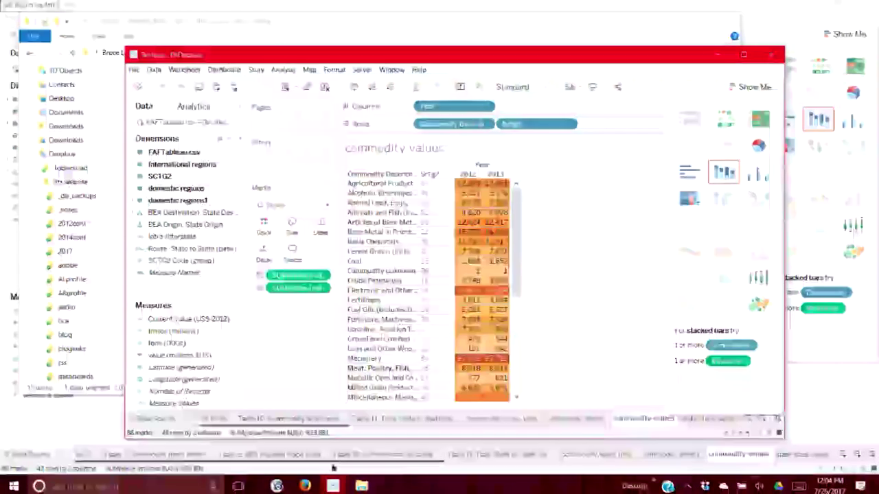
Close the duplicate FAFtableau workbook window and maximize the remaining one.
{"action": "mouse_move", "coordinate": [341, 486]}
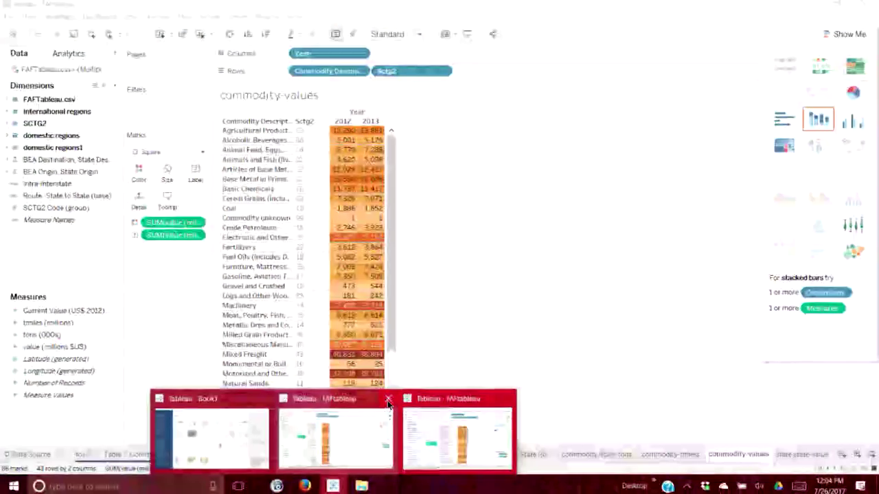
{"action": "left_click", "coordinate": [388, 401]}
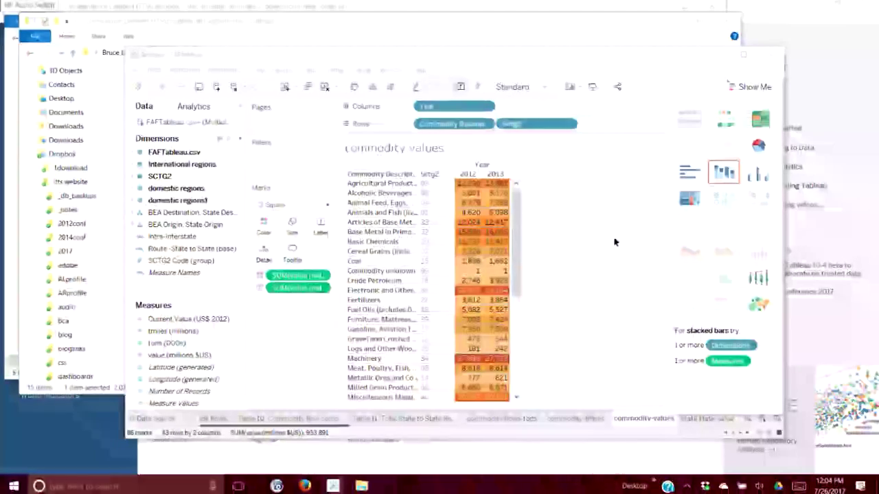
{"action": "left_click", "coordinate": [743, 55]}
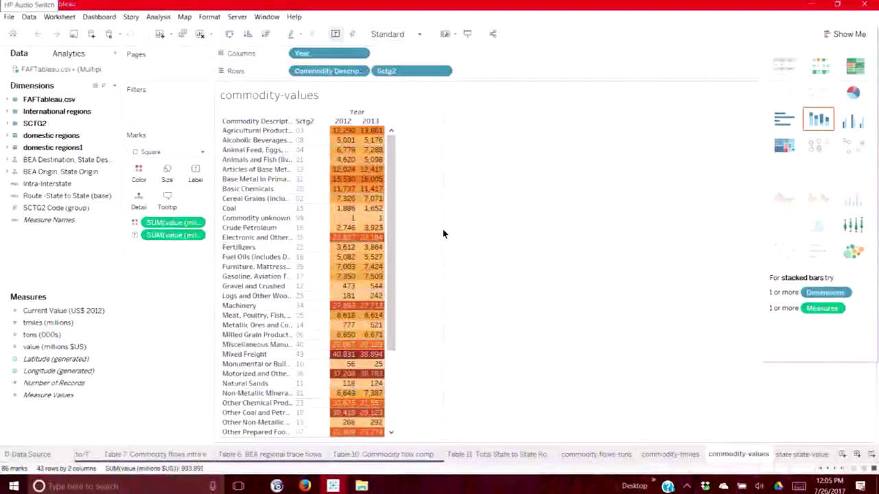
Widen the year value columns and the Commodity Description column of the commodity-values table.
{"action": "left_click_drag", "start_coordinate": [432, 233], "coordinate": [443, 231]}
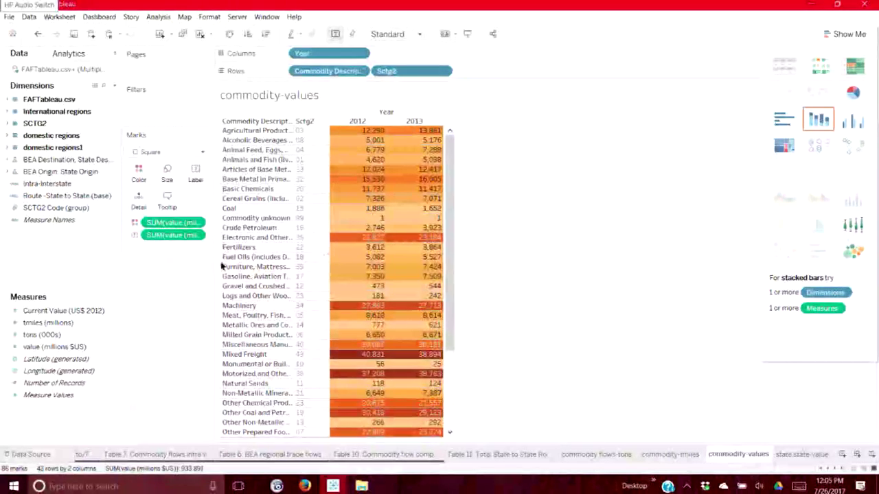
{"action": "mouse_move", "coordinate": [331, 260]}
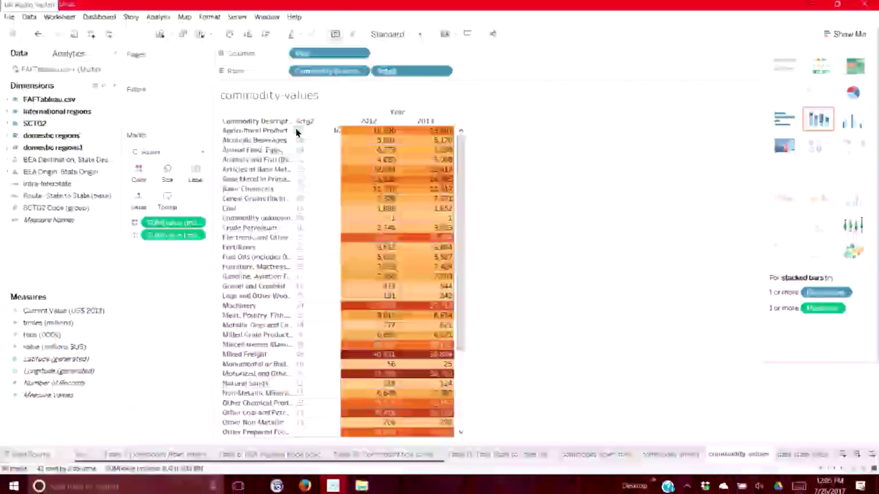
{"action": "left_click_drag", "start_coordinate": [293, 140], "coordinate": [314, 137]}
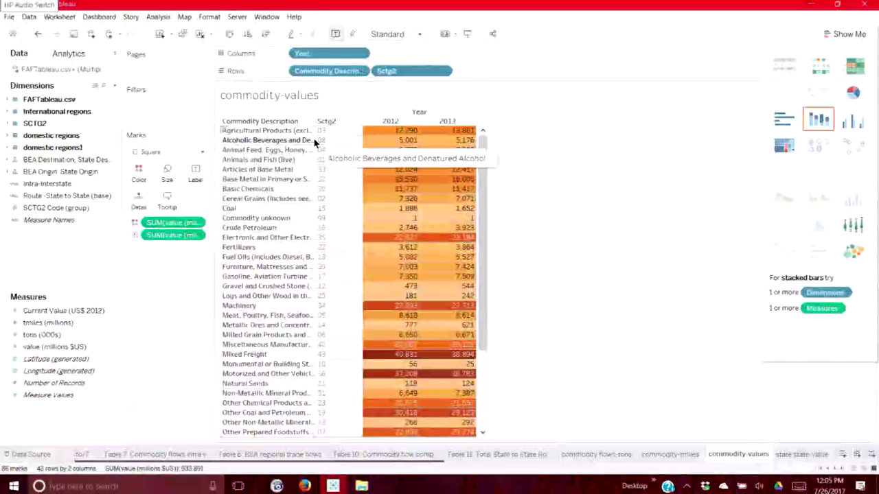
{"action": "left_click_drag", "start_coordinate": [317, 141], "coordinate": [353, 144]}
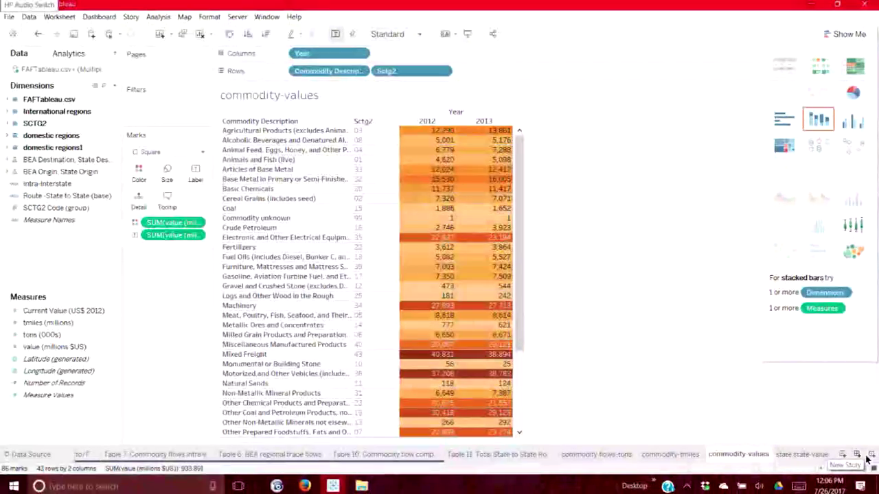
Create a new worksheet and put Commodity Description from the SCTG2 table on Rows.
{"action": "left_click", "coordinate": [843, 455]}
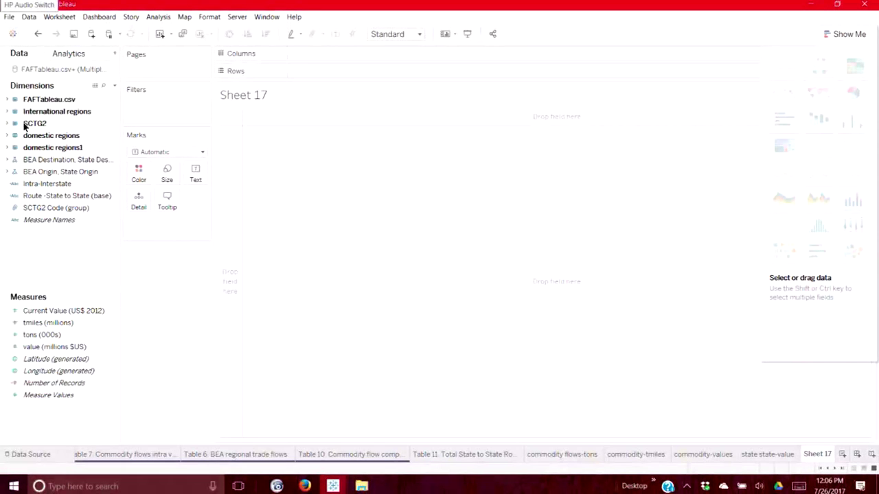
{"action": "left_click", "coordinate": [8, 124]}
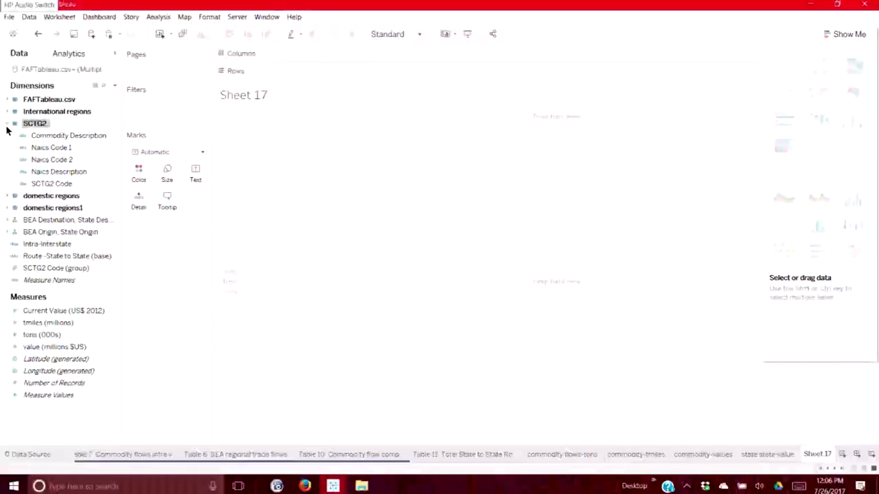
{"action": "key", "text": "Down"}
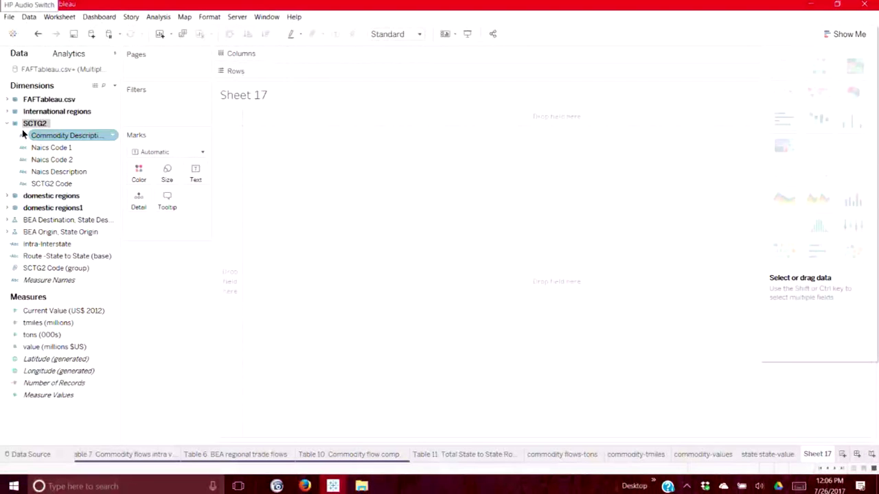
{"action": "left_click_drag", "start_coordinate": [52, 142], "coordinate": [309, 74]}
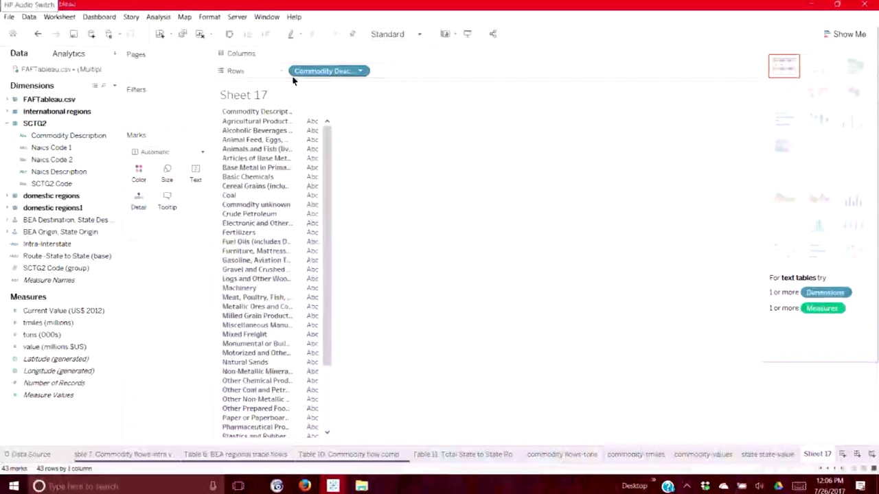
{"action": "mouse_move", "coordinate": [317, 72]}
{"action": "left_mouse_down"}
{"action": "mouse_move", "coordinate": [280, 153]}
{"action": "mouse_move", "coordinate": [333, 74]}
{"action": "left_mouse_up"}
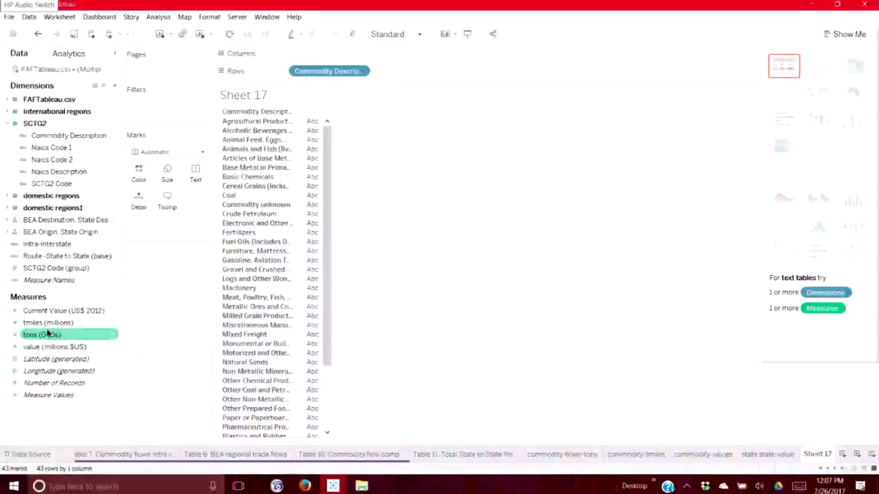
{"action": "left_click_drag", "start_coordinate": [33, 335], "coordinate": [310, 229]}
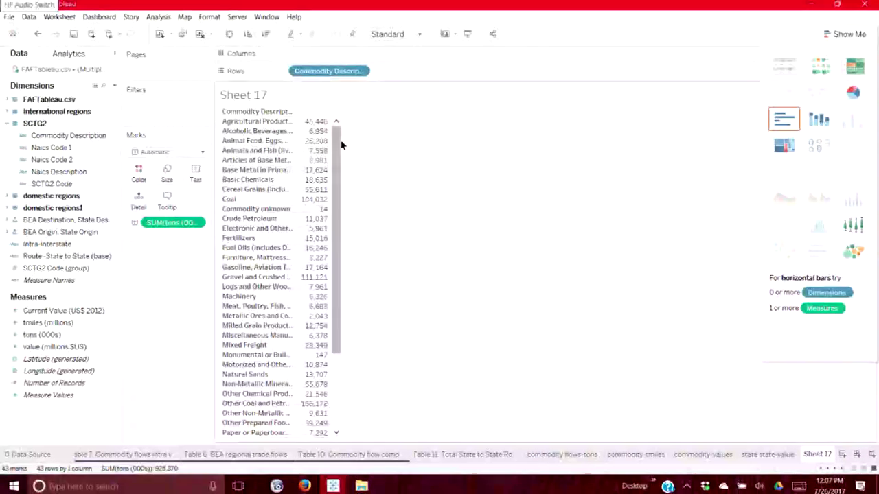
{"action": "mouse_move", "coordinate": [294, 121]}
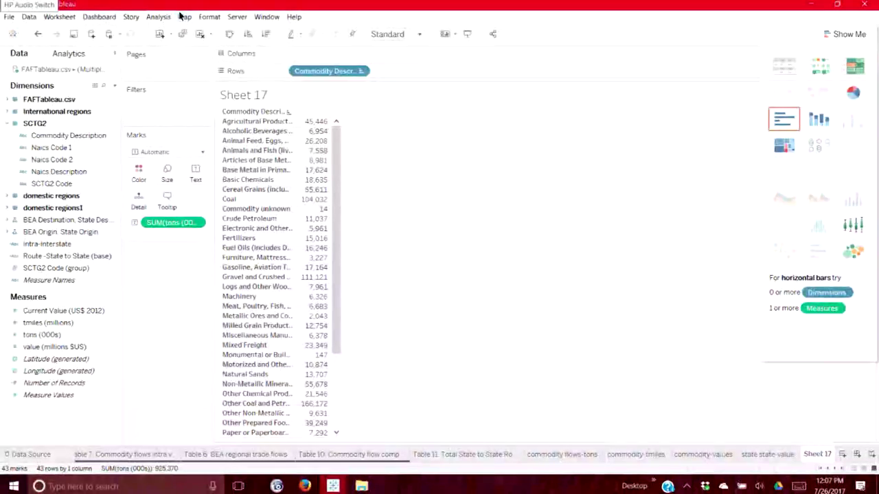
{"action": "left_click", "coordinate": [38, 36]}
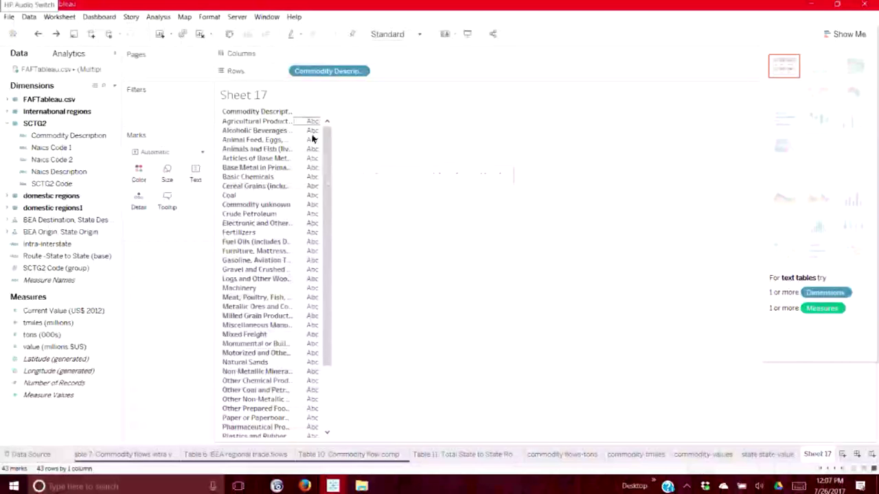
Add the measure tons (000s) as the values of the commodity table.
{"action": "mouse_move", "coordinate": [309, 227]}
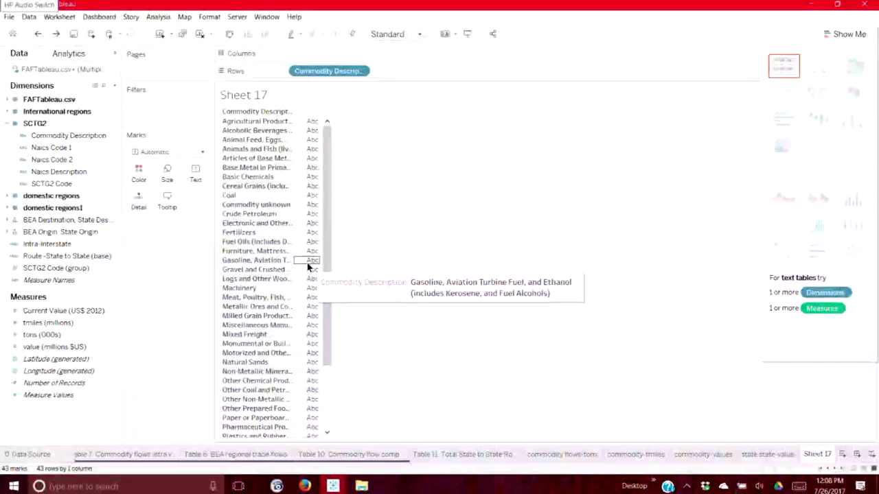
{"action": "left_click", "coordinate": [41, 335]}
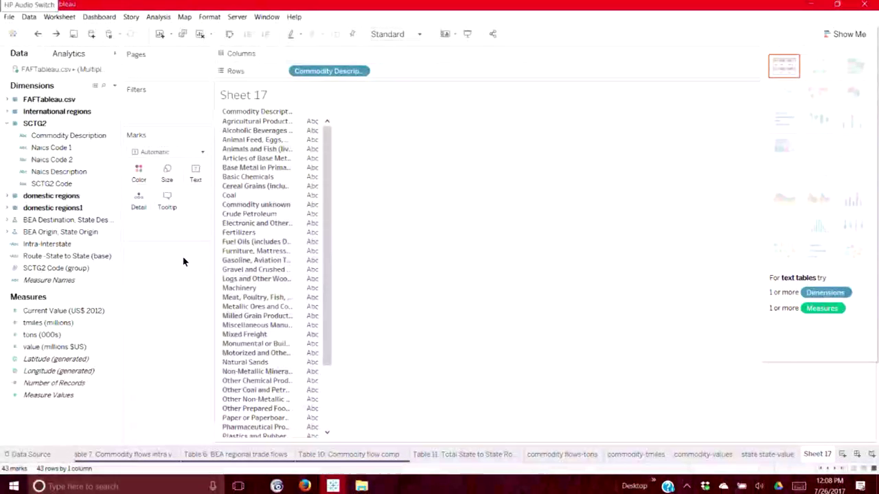
{"action": "left_click", "coordinate": [46, 335]}
{"action": "left_click_drag", "start_coordinate": [46, 334], "coordinate": [295, 205]}
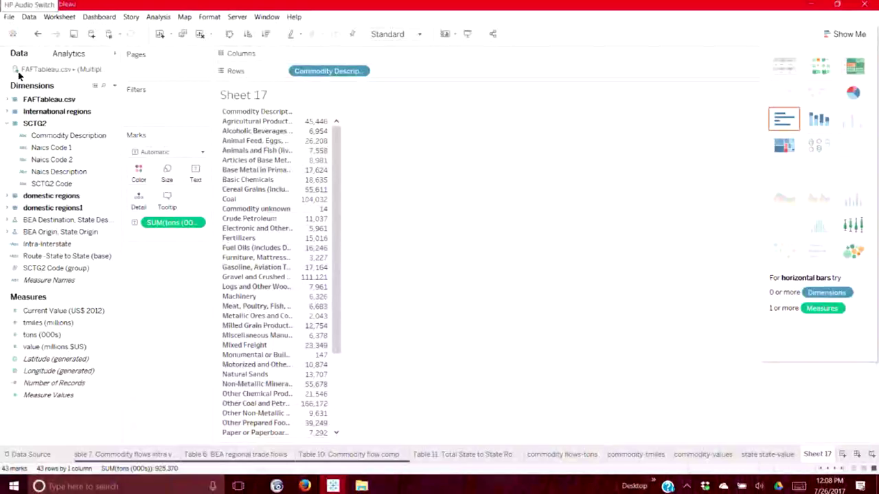
{"action": "left_click", "coordinate": [7, 100]}
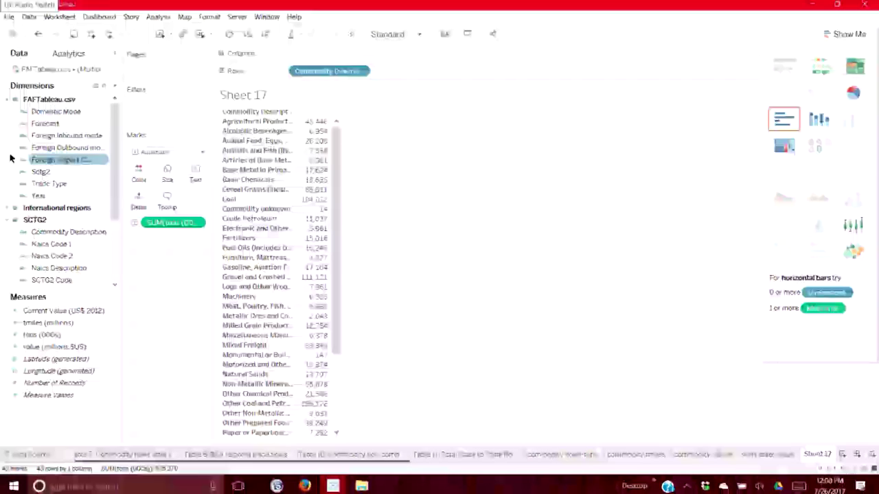
{"action": "left_click", "coordinate": [8, 99]}
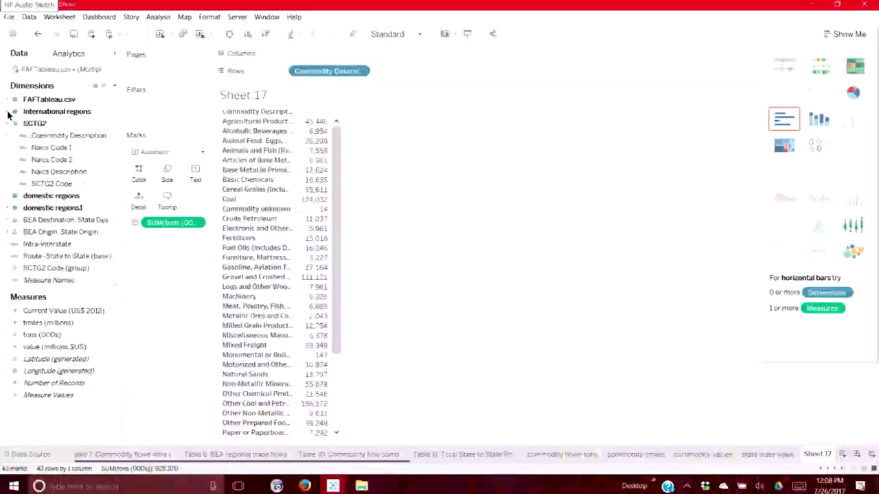
{"action": "left_click", "coordinate": [7, 112]}
{"action": "left_click", "coordinate": [7, 112]}
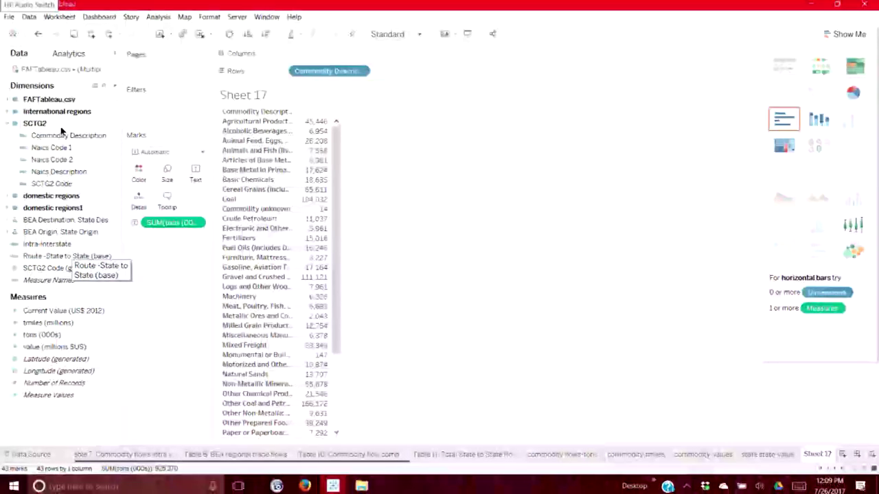
Widen the Commodity Description column and put Year from FAFTableau.csv on Columns.
{"action": "mouse_move", "coordinate": [300, 121]}
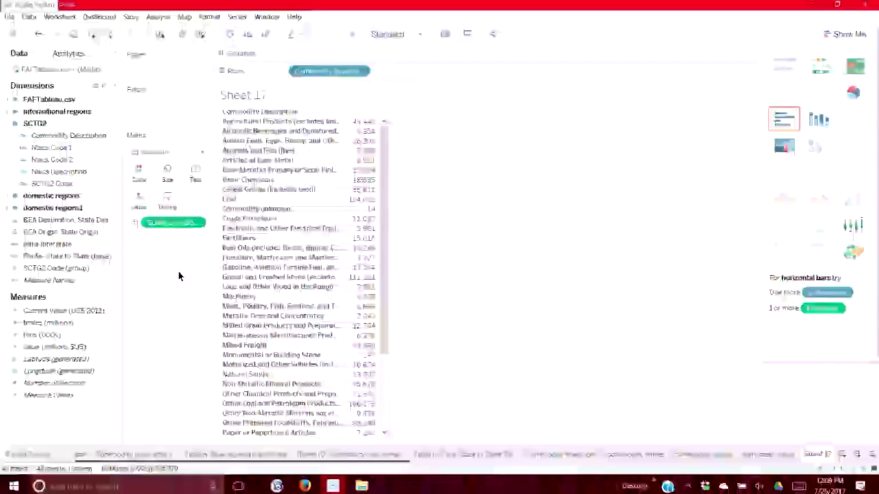
{"action": "left_click", "coordinate": [7, 101]}
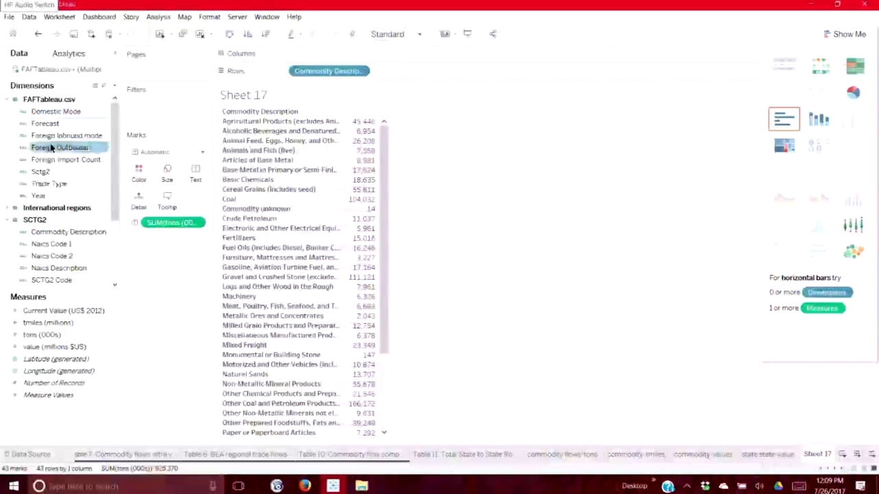
{"action": "left_click", "coordinate": [44, 197]}
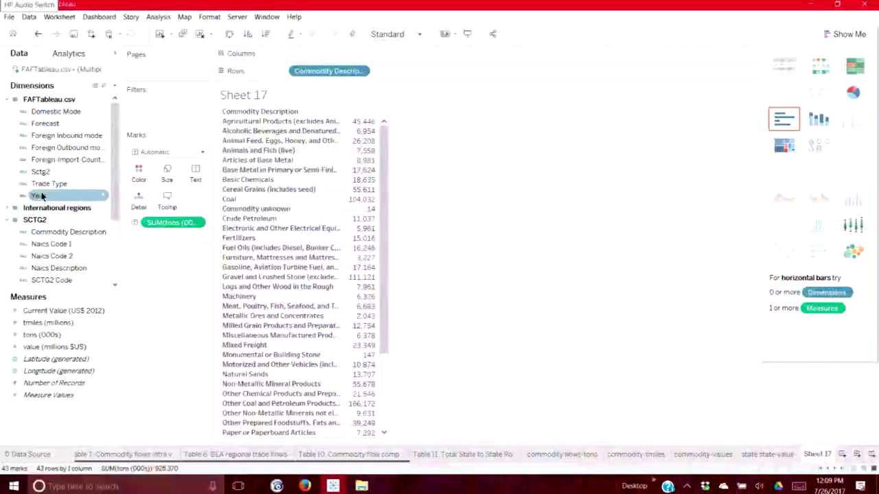
{"action": "left_click_drag", "start_coordinate": [41, 196], "coordinate": [307, 54]}
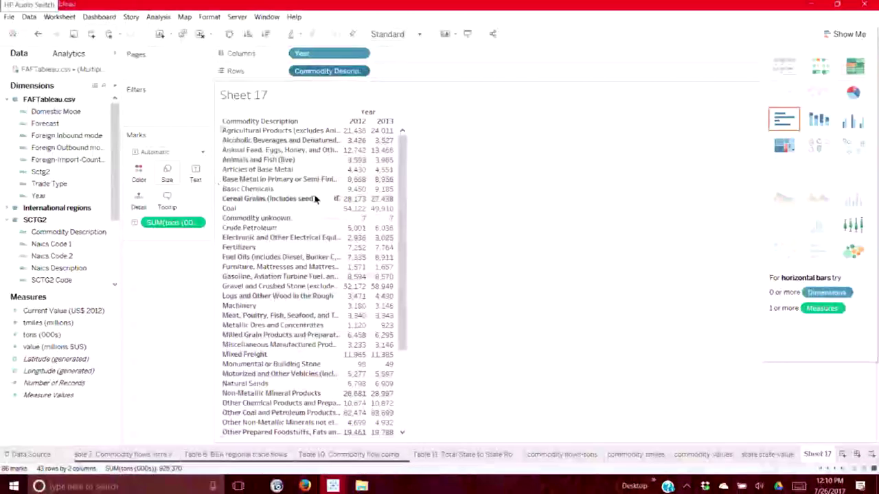
Add Trade Type to Rows after Commodity Description and widen its column so the full header fits.
{"action": "left_click", "coordinate": [59, 190]}
{"action": "right_click", "coordinate": [60, 189]}
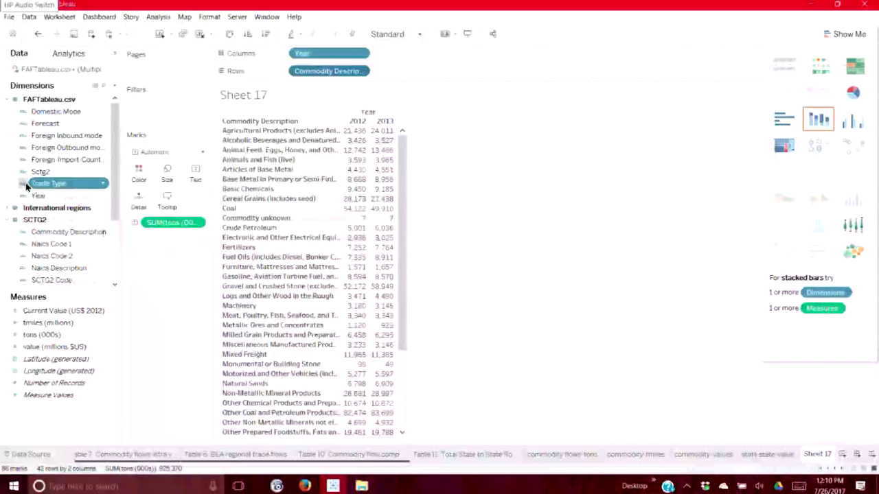
{"action": "left_click_drag", "start_coordinate": [39, 189], "coordinate": [380, 72]}
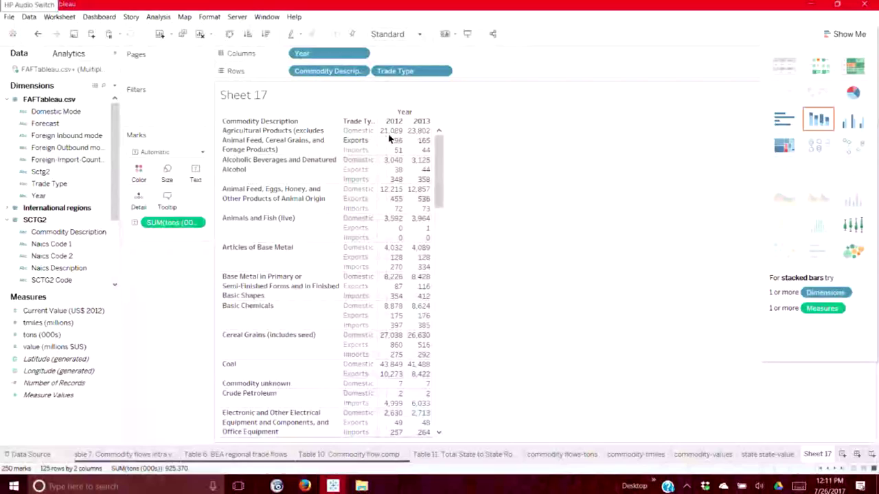
{"action": "left_click_drag", "start_coordinate": [389, 139], "coordinate": [405, 135]}
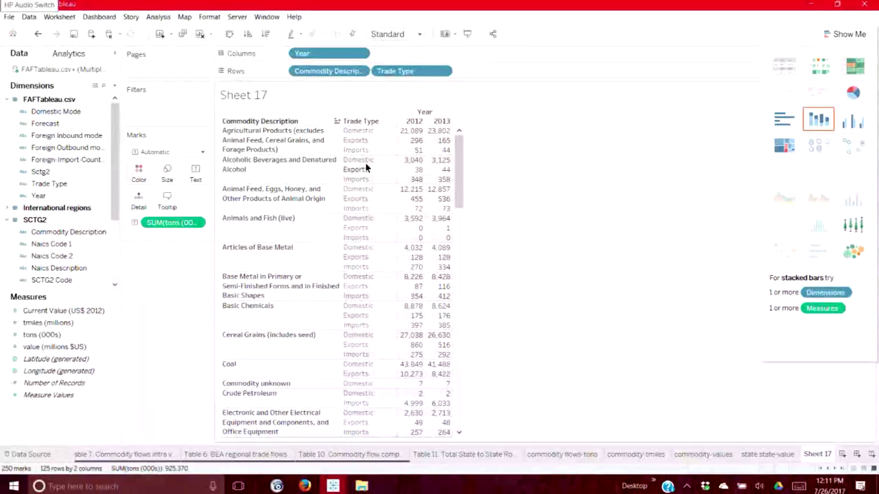
Highlight the Alcoholic Beverages and Denatured Alcohol rows to examine their values by trade type and year, and clear the selection.
{"action": "left_click", "coordinate": [258, 167]}
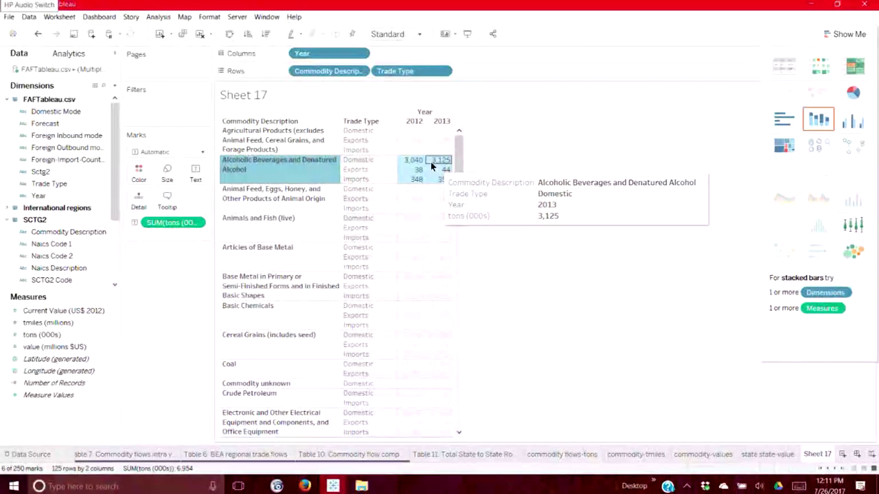
{"action": "left_click", "coordinate": [413, 171]}
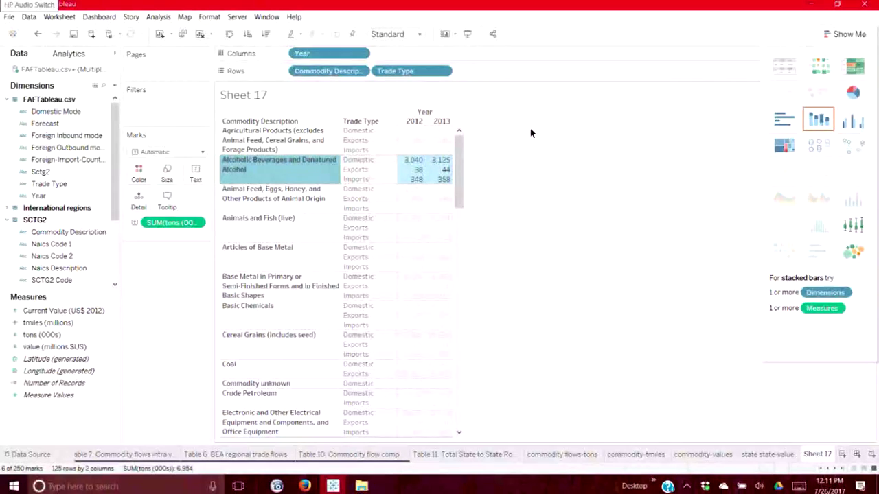
{"action": "left_click", "coordinate": [530, 133]}
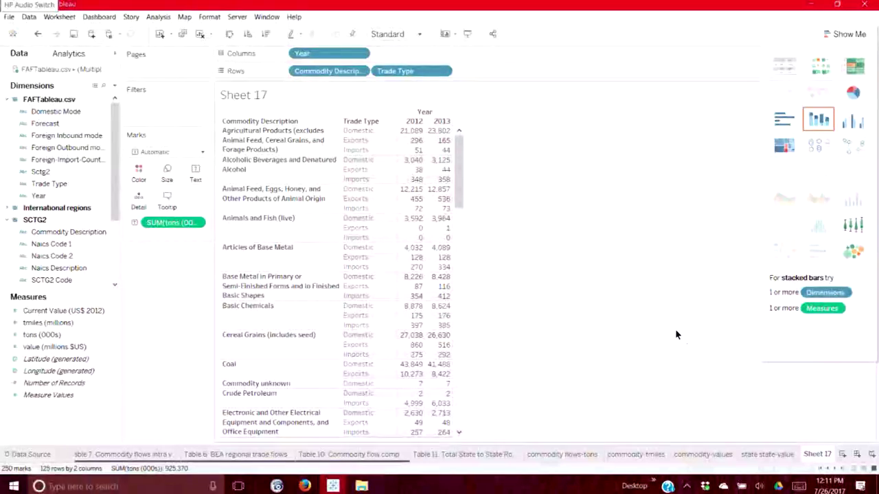
{"action": "mouse_move", "coordinate": [826, 456]}
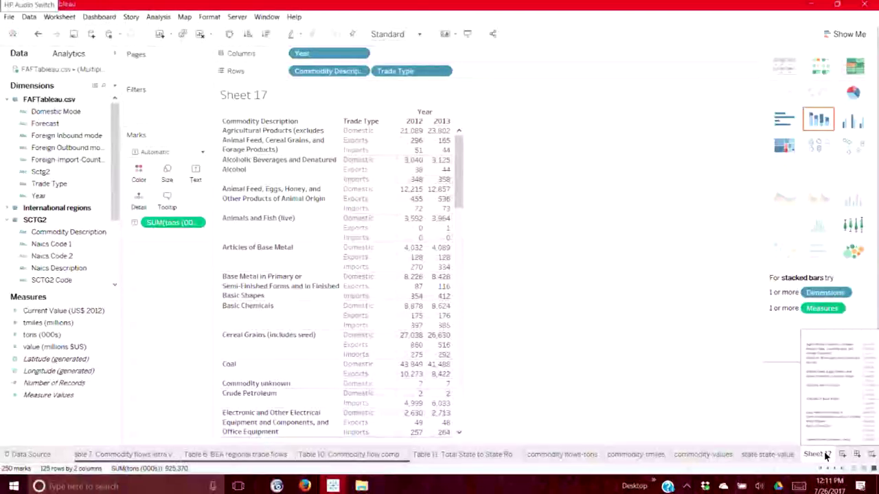
Duplicate Sheet 17 and move Trade Type ahead of Commodity Description on Rows in the copy.
{"action": "right_click", "coordinate": [826, 457]}
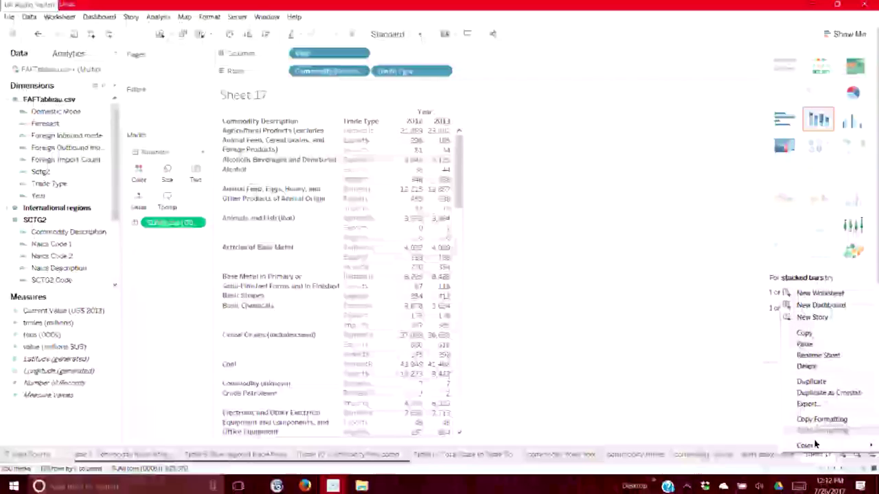
{"action": "left_click", "coordinate": [812, 381]}
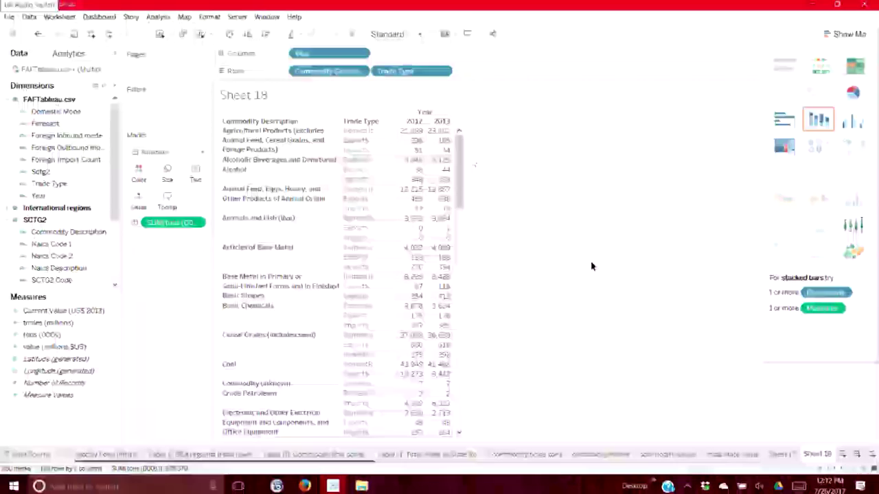
{"action": "left_click_drag", "start_coordinate": [409, 72], "coordinate": [289, 71]}
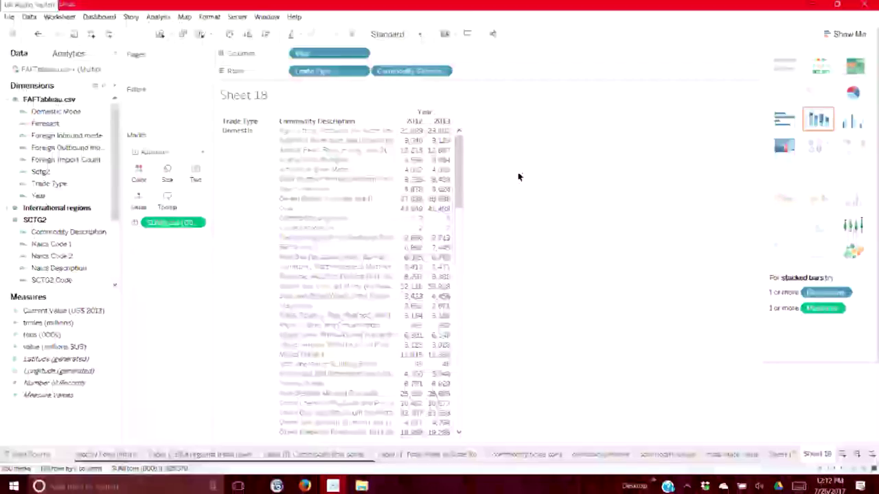
Examine the commodity tons grouped under Domestic, Exports and Imports throughout the table.
{"action": "scroll", "coordinate": [523, 173], "scroll_direction": "down", "scroll_amount": 15}
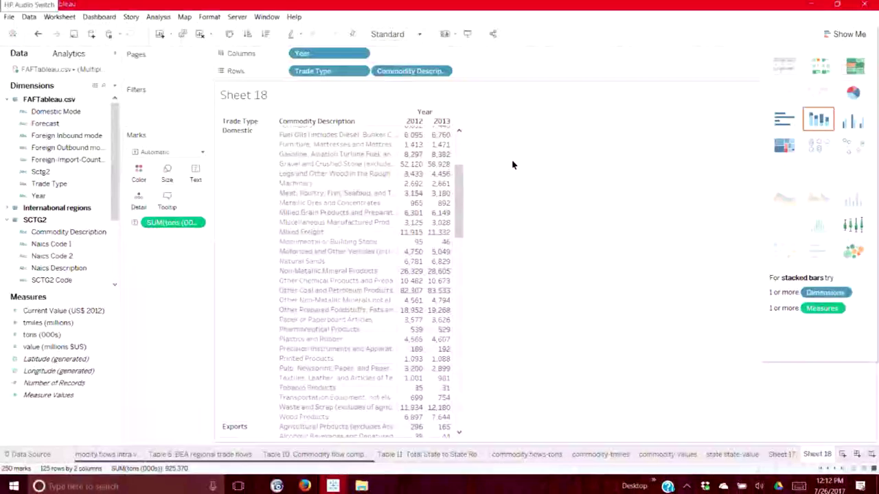
{"action": "scroll", "coordinate": [508, 157], "scroll_direction": "down", "scroll_amount": 2}
{"action": "scroll", "coordinate": [509, 157], "scroll_direction": "down", "scroll_amount": 15}
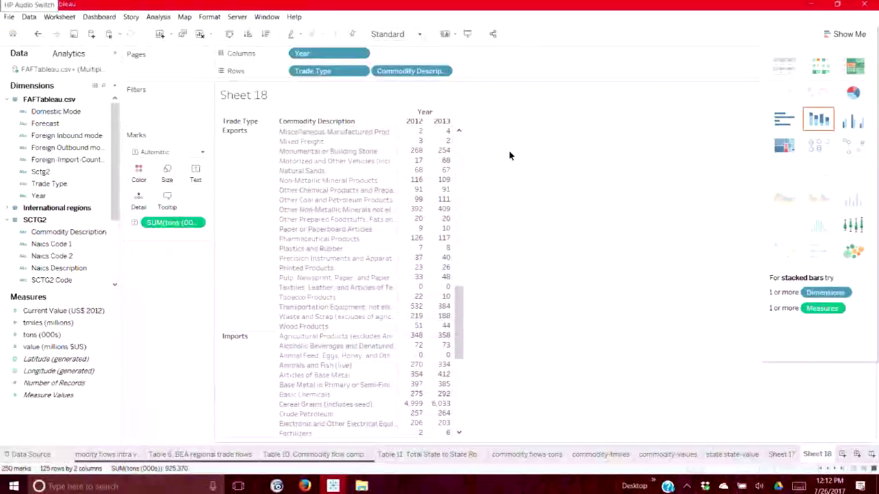
{"action": "scroll", "coordinate": [509, 156], "scroll_direction": "down", "scroll_amount": 12}
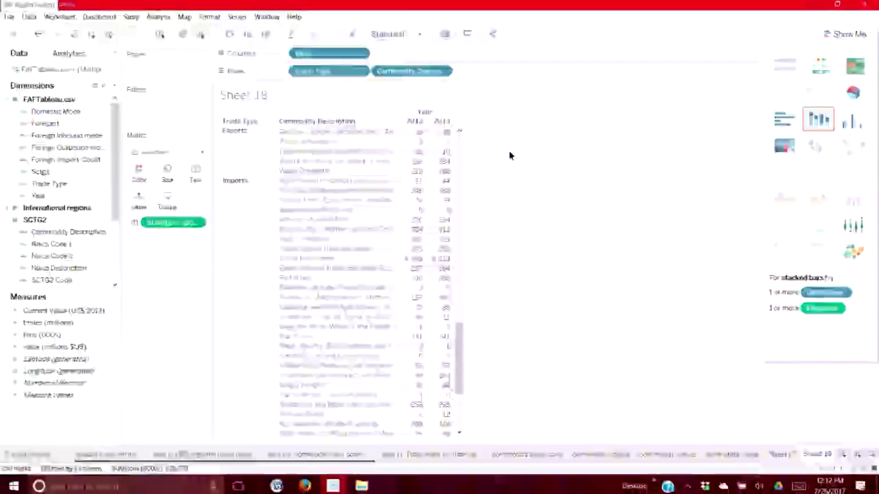
{"action": "scroll", "coordinate": [509, 157], "scroll_direction": "down", "scroll_amount": 2}
{"action": "scroll", "coordinate": [511, 155], "scroll_direction": "up", "scroll_amount": 15}
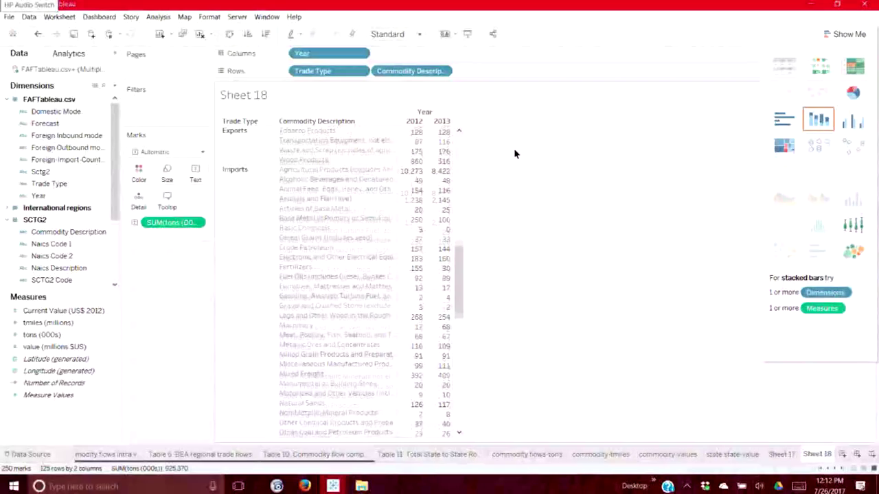
{"action": "scroll", "coordinate": [515, 154], "scroll_direction": "up", "scroll_amount": 10}
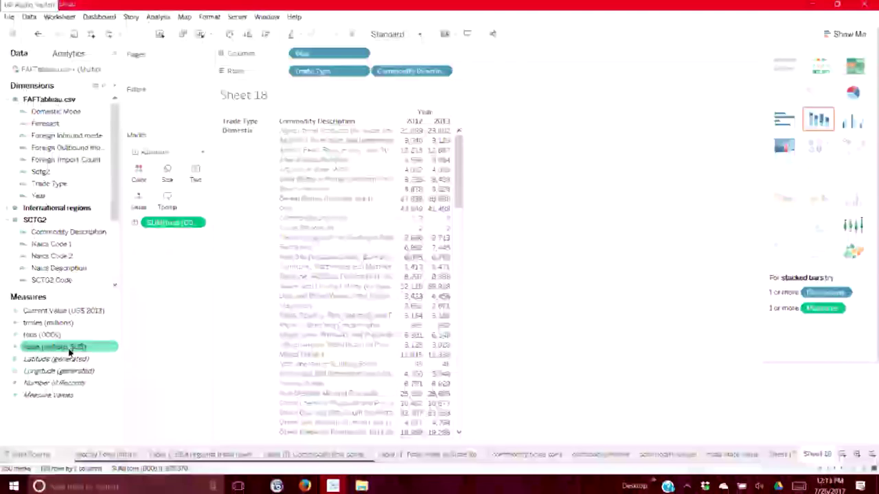
Add value (millions $US) beside tons (000s) for each year in the Sheet 18 table and widen the measure columns.
{"action": "left_click_drag", "start_coordinate": [67, 347], "coordinate": [334, 219]}
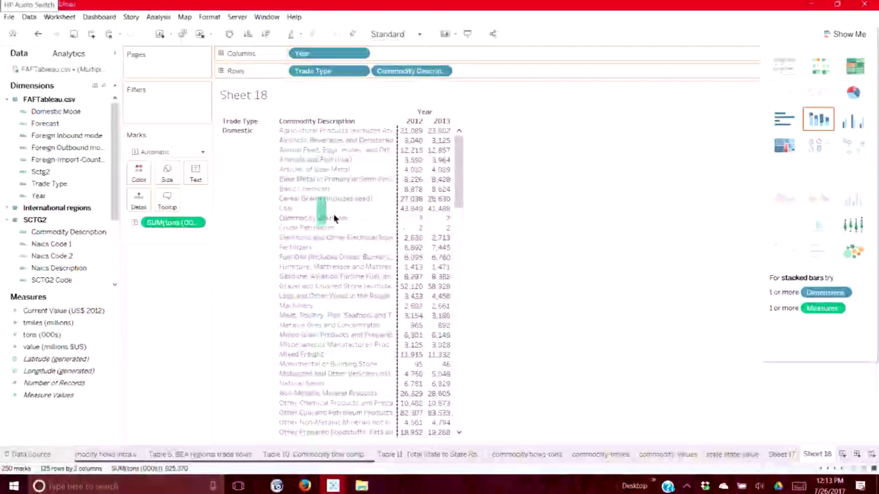
{"action": "left_click_drag", "start_coordinate": [281, 211], "coordinate": [76, 346]}
{"action": "mouse_move", "coordinate": [412, 185]}
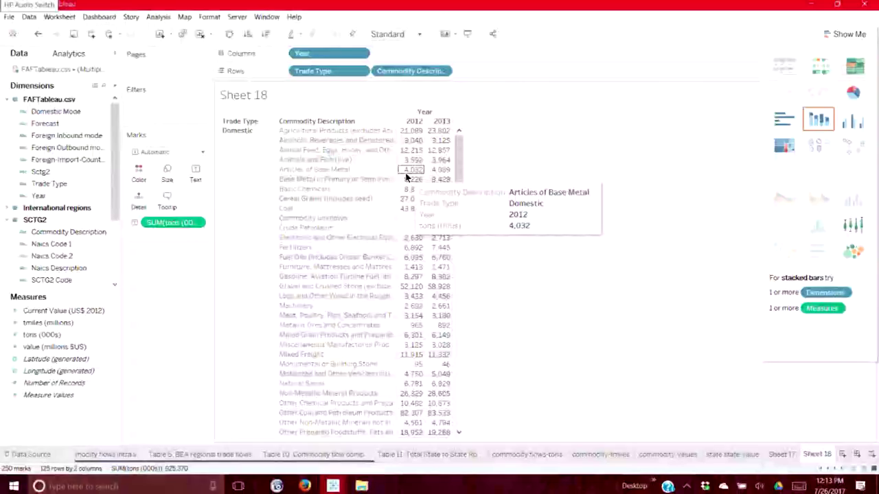
{"action": "mouse_move", "coordinate": [440, 151]}
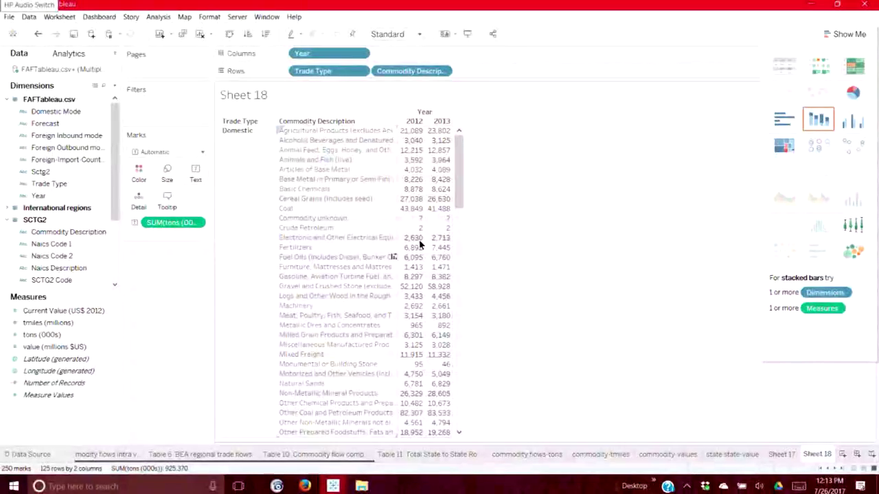
{"action": "left_click", "coordinate": [50, 347]}
{"action": "left_click_drag", "start_coordinate": [43, 348], "coordinate": [465, 217]}
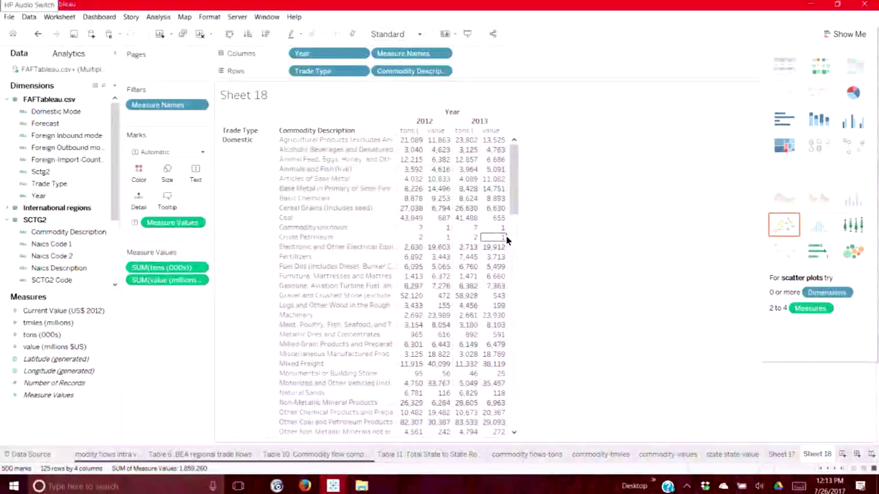
{"action": "left_click_drag", "start_coordinate": [506, 235], "coordinate": [548, 230]}
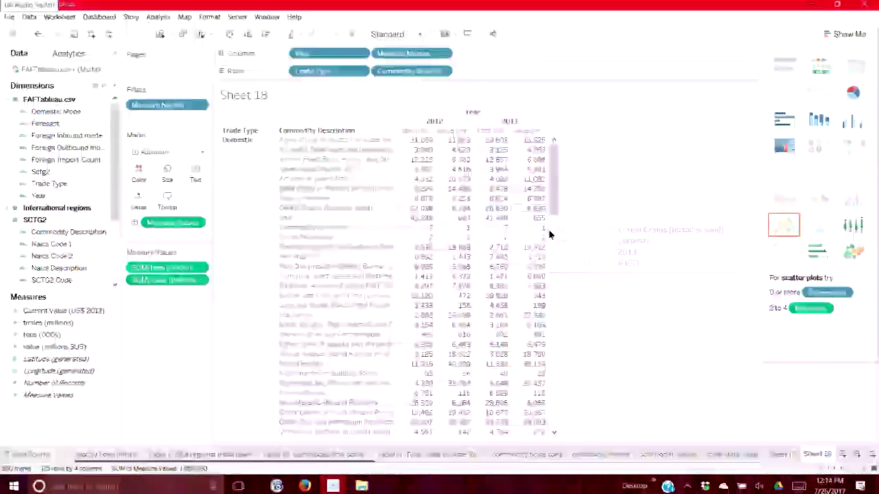
On Sheet 17, add value (millions $US) beside tons (000s) in the table and widen the measure columns.
{"action": "left_click", "coordinate": [778, 456]}
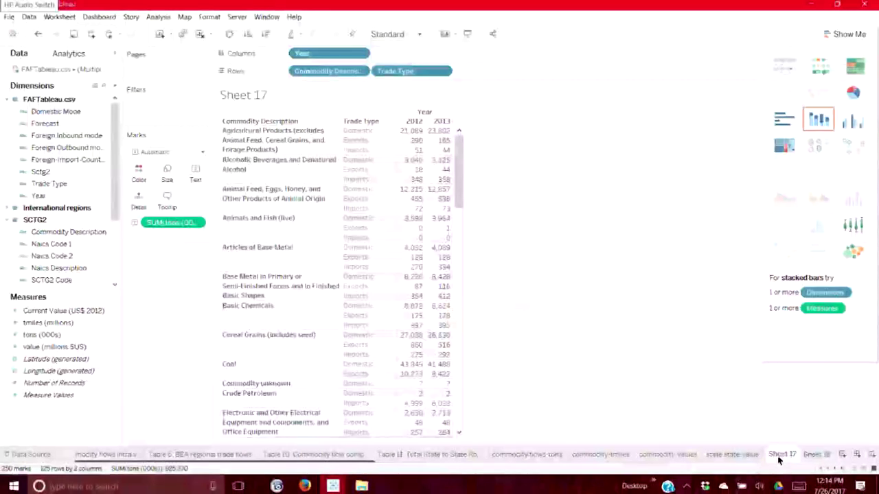
{"action": "left_click", "coordinate": [63, 347]}
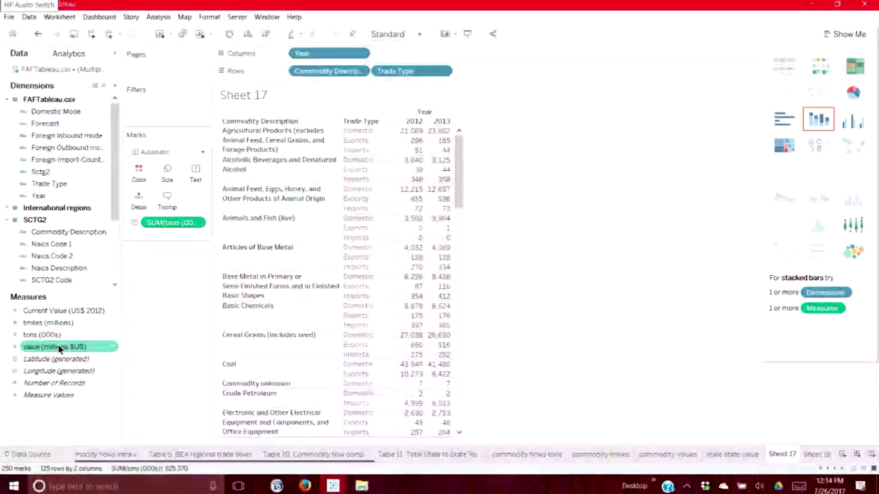
{"action": "left_click_drag", "start_coordinate": [61, 350], "coordinate": [374, 215]}
{"action": "left_click_drag", "start_coordinate": [409, 191], "coordinate": [409, 191]}
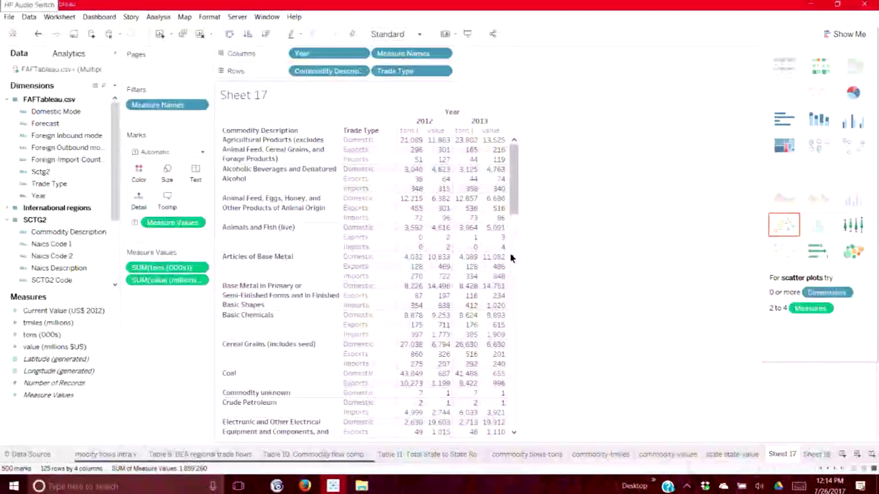
{"action": "left_click_drag", "start_coordinate": [509, 258], "coordinate": [549, 256]}
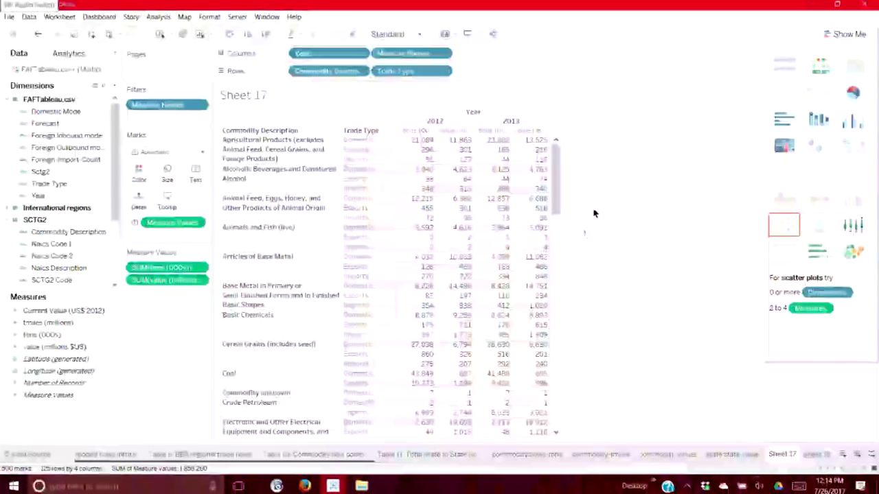
{"action": "mouse_move", "coordinate": [528, 275]}
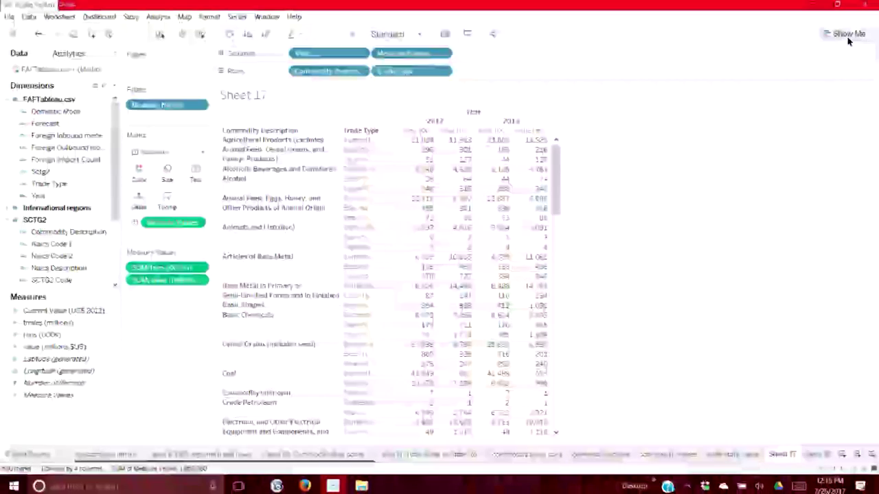
Preview the Sheet 17 data as a heat map, pie charts, horizontal bars, stacked bars and side-by-side bars.
{"action": "left_click", "coordinate": [848, 35]}
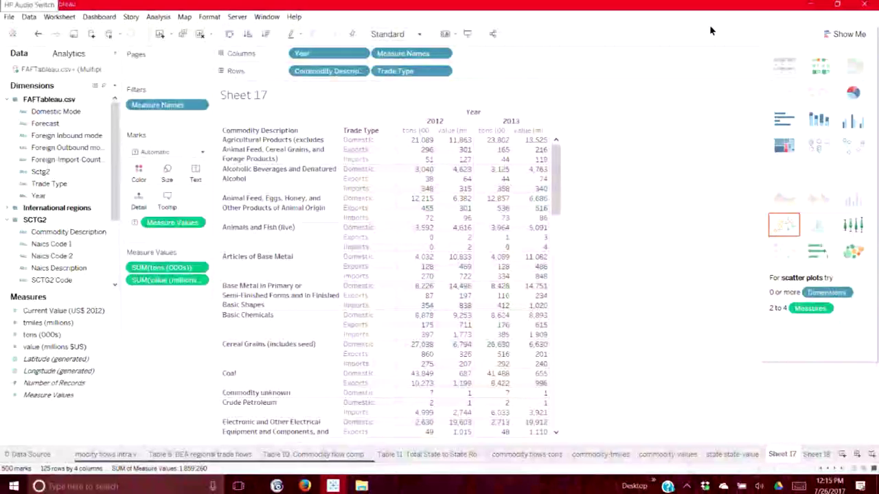
{"action": "left_click", "coordinate": [821, 66]}
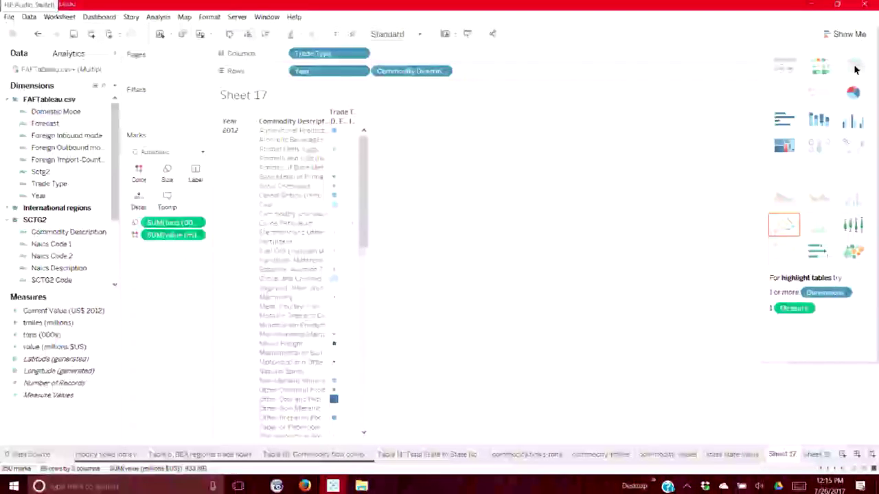
{"action": "left_click", "coordinate": [853, 92]}
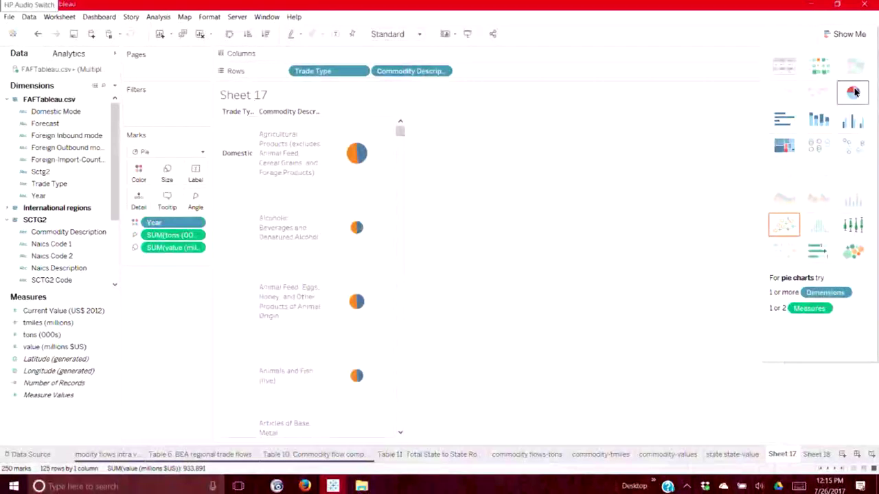
{"action": "left_click", "coordinate": [791, 124]}
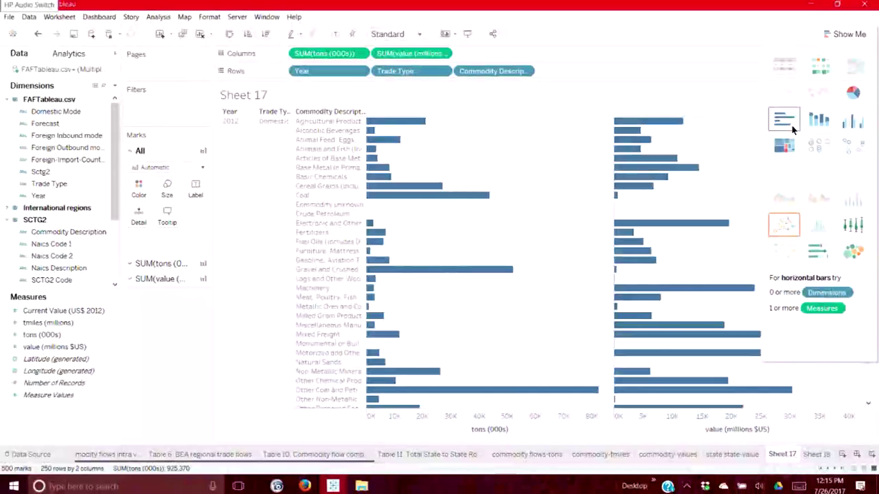
{"action": "left_click", "coordinate": [818, 122]}
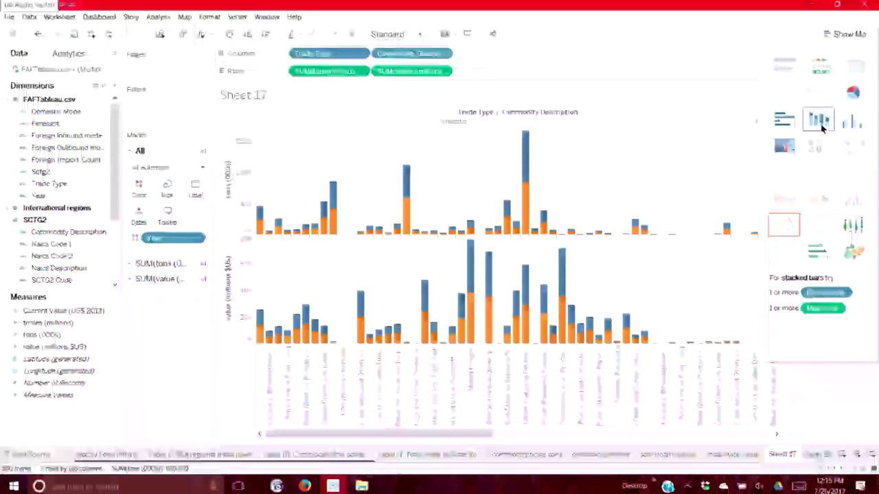
{"action": "left_click", "coordinate": [850, 122]}
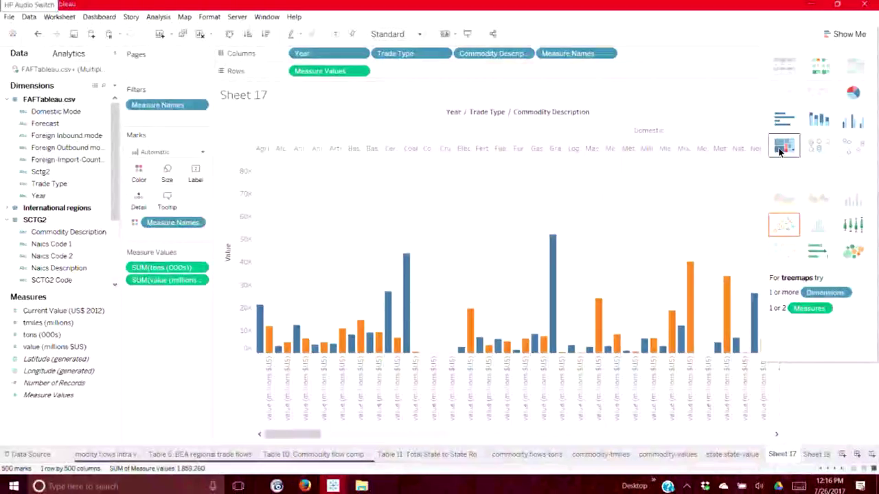
Preview the Sheet 17 data as a treemap, circle views, side-by-side circles, scatter plot, box-and-whisker plot, bullet graph and packed bubbles.
{"action": "left_click", "coordinate": [782, 148]}
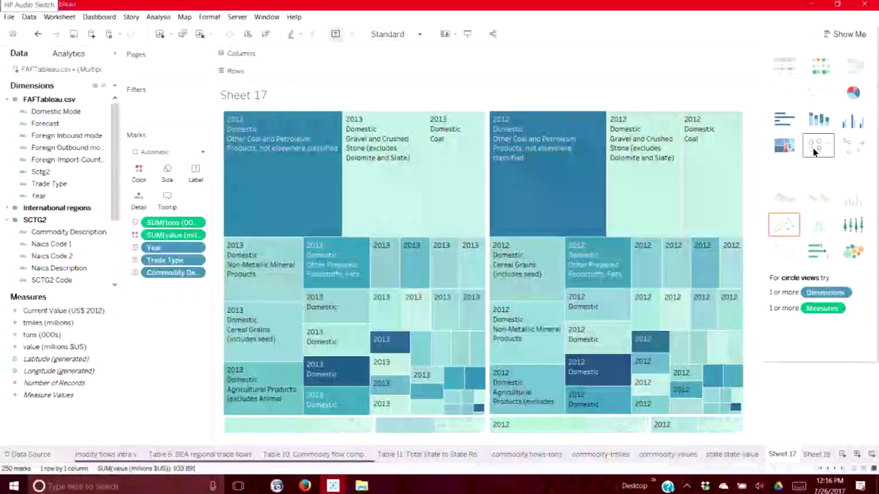
{"action": "left_click", "coordinate": [818, 145]}
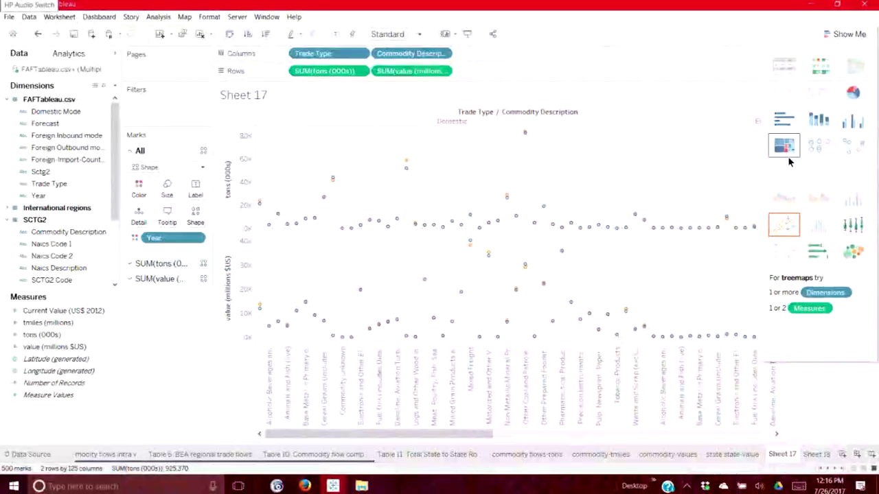
{"action": "left_click", "coordinate": [853, 145]}
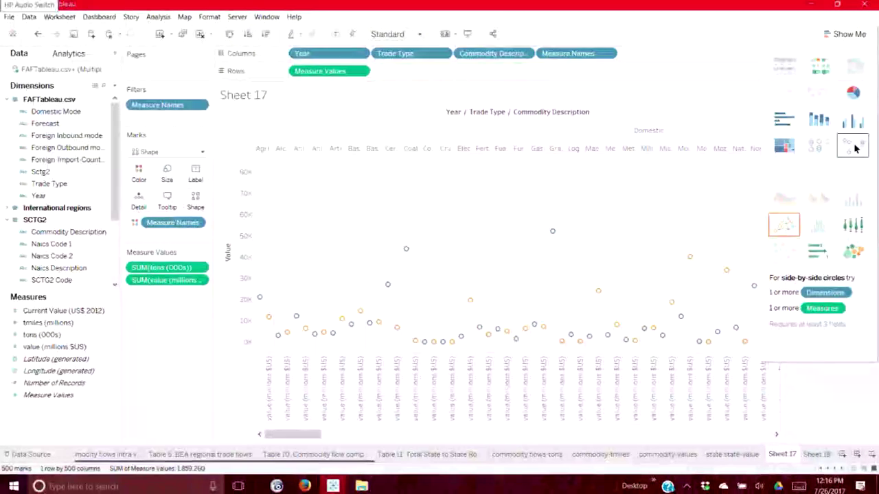
{"action": "left_click", "coordinate": [791, 230]}
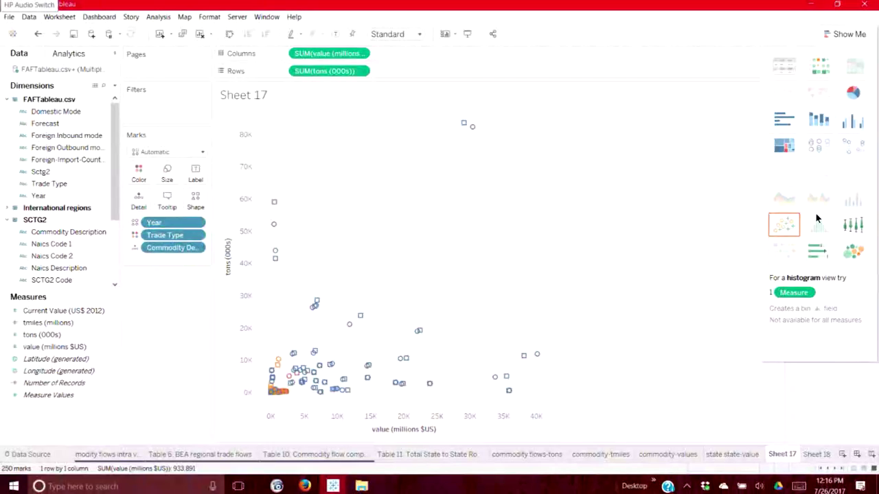
{"action": "left_click", "coordinate": [852, 233]}
{"action": "left_click", "coordinate": [818, 252]}
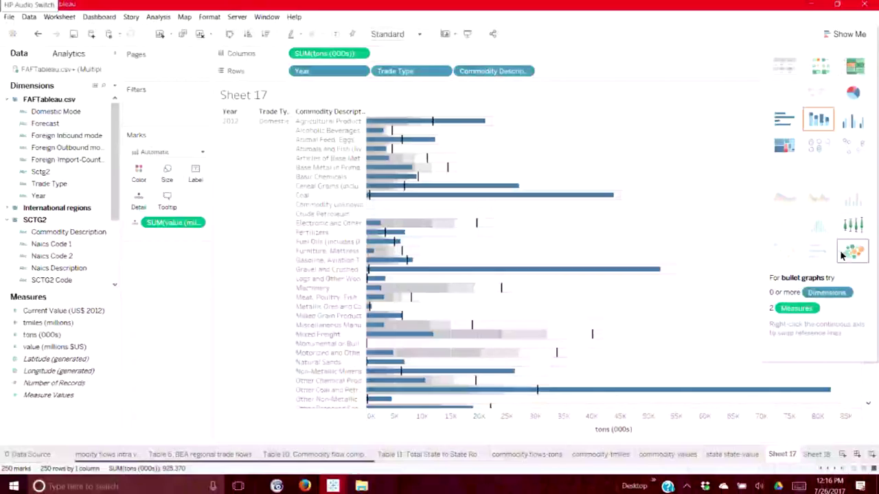
{"action": "left_click", "coordinate": [852, 253]}
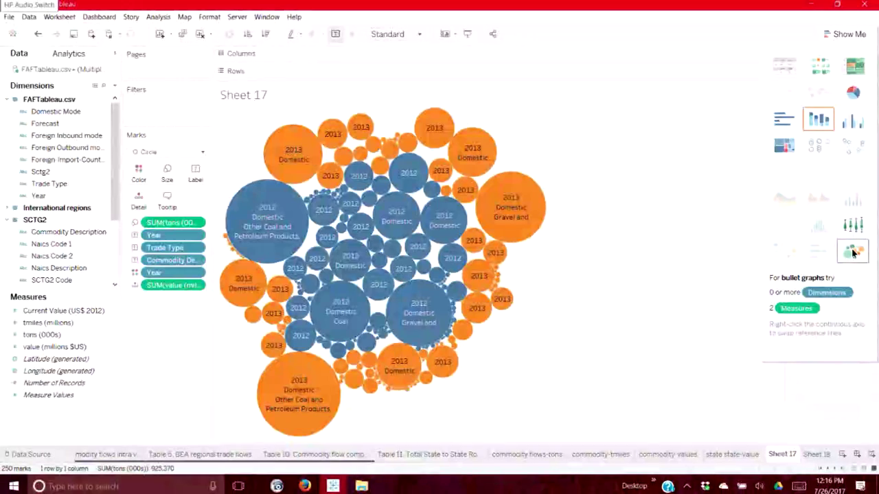
Compare heat map, stacked bar and treemap views of the Sheet 17 data, and settle on stacked bars.
{"action": "left_click", "coordinate": [852, 66]}
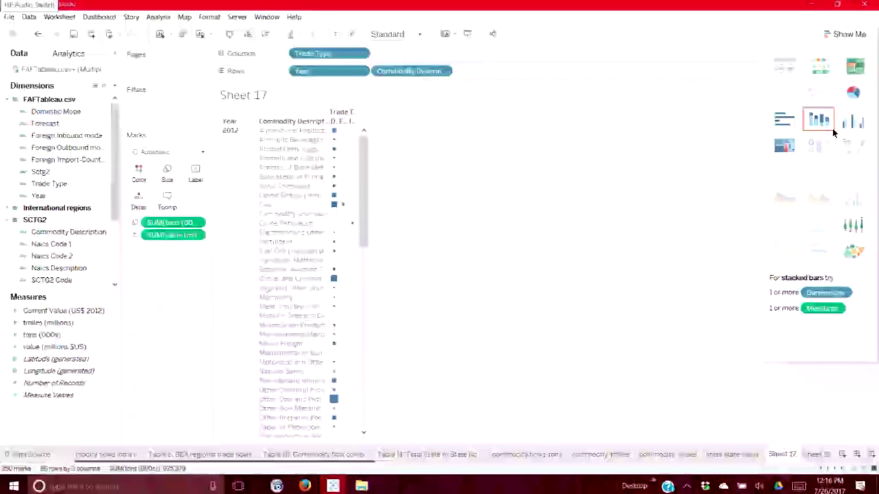
{"action": "left_click", "coordinate": [831, 128]}
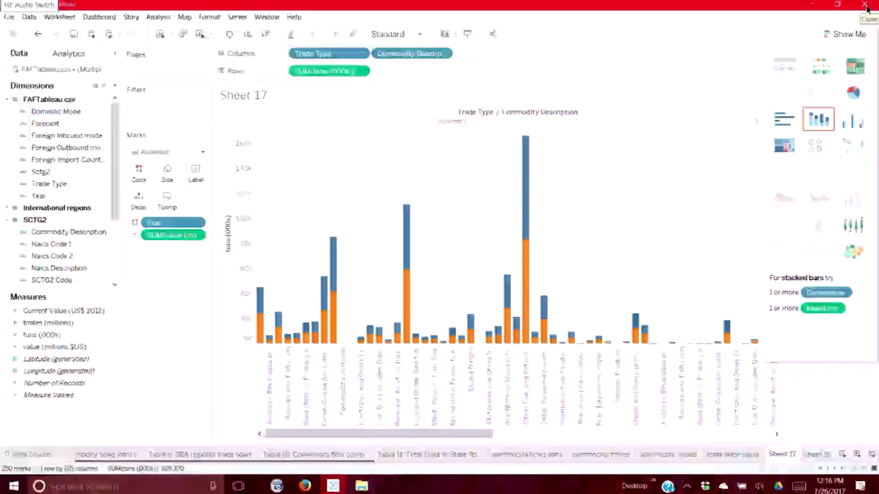
{"action": "left_click", "coordinate": [785, 146]}
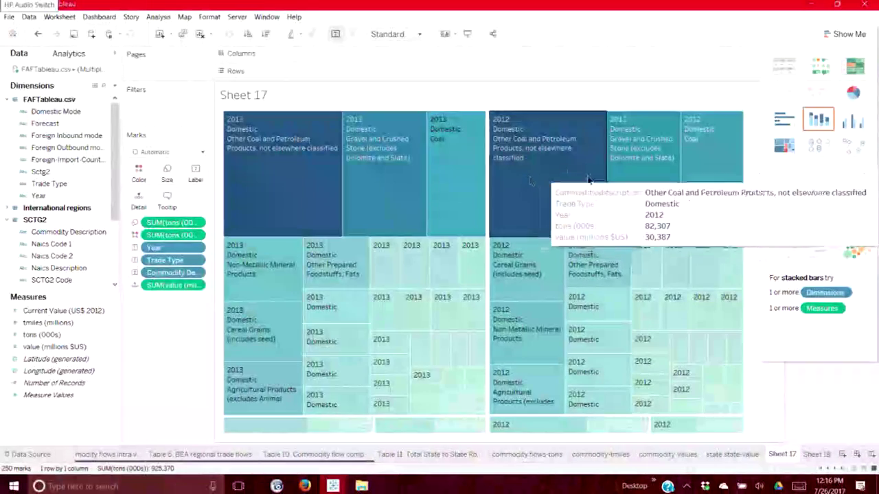
{"action": "left_click", "coordinate": [817, 119]}
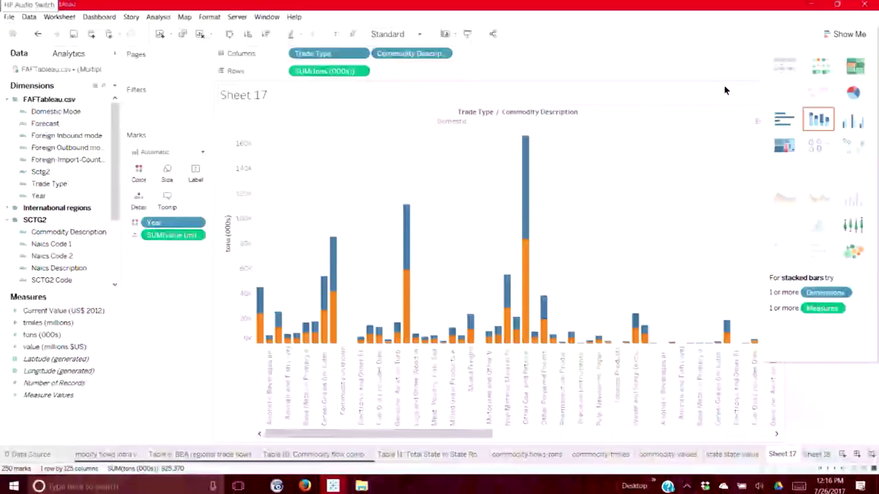
Add a new blank worksheet to the workbook.
{"action": "left_click", "coordinate": [843, 457]}
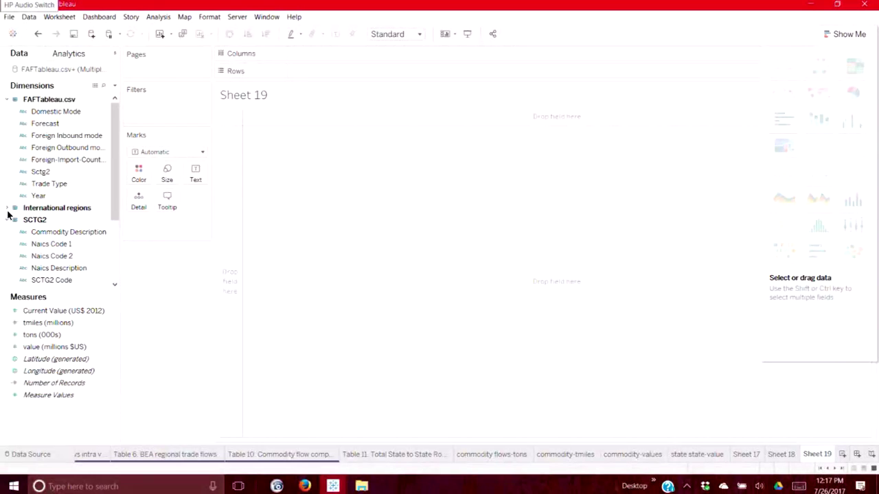
Expand the domestic regions and domestic regions1 dimension groups, and add FAF Domestic Origin to the rows.
{"action": "scroll", "coordinate": [113, 220], "scroll_direction": "down", "scroll_amount": 3}
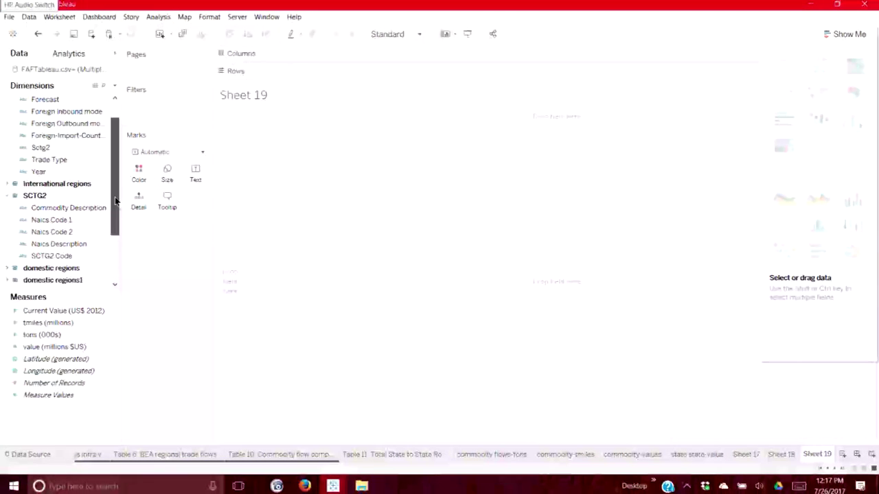
{"action": "scroll", "coordinate": [119, 243], "scroll_direction": "down", "scroll_amount": 1}
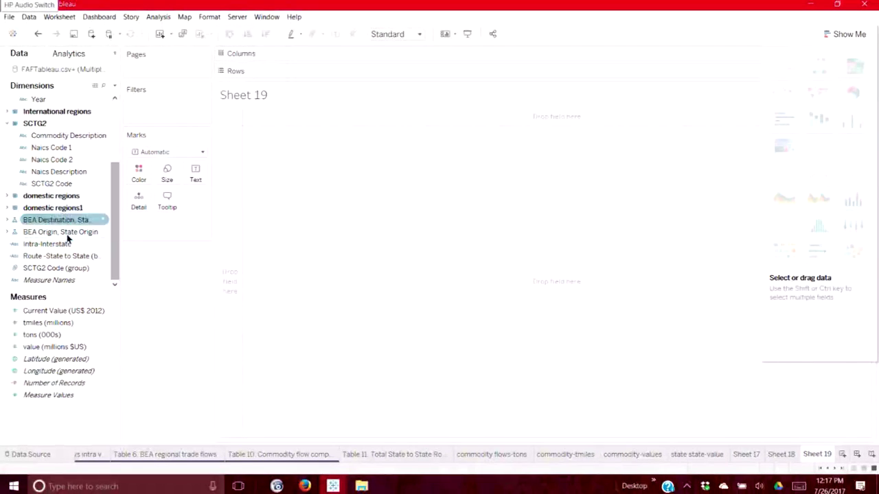
{"action": "left_click", "coordinate": [6, 196]}
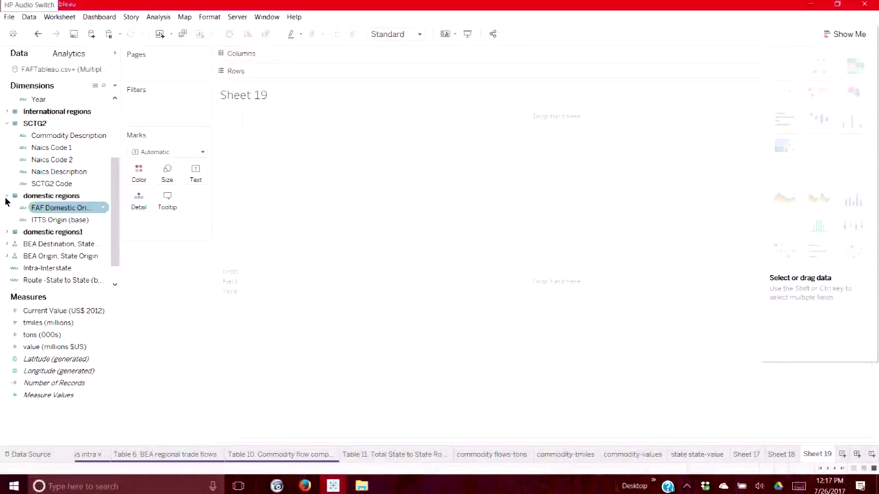
{"action": "left_click", "coordinate": [8, 232]}
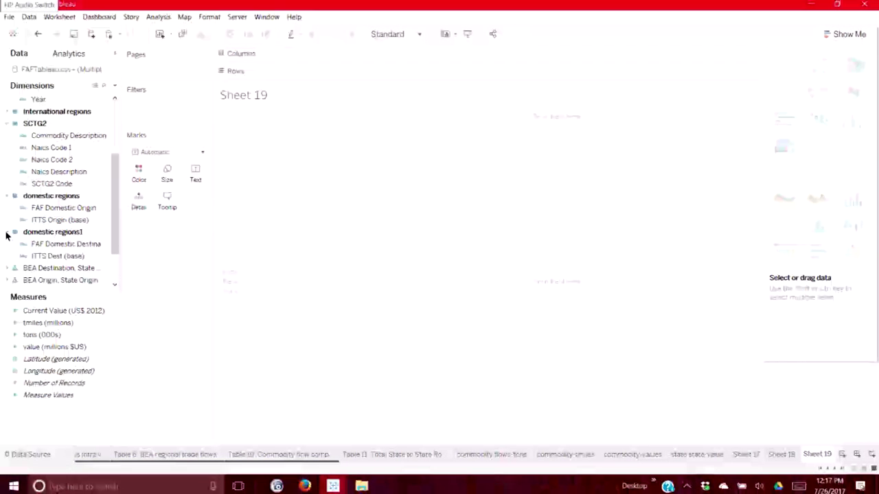
{"action": "left_click", "coordinate": [88, 206]}
{"action": "left_click_drag", "start_coordinate": [87, 207], "coordinate": [290, 177]}
{"action": "left_click_drag", "start_coordinate": [351, 197], "coordinate": [336, 73]}
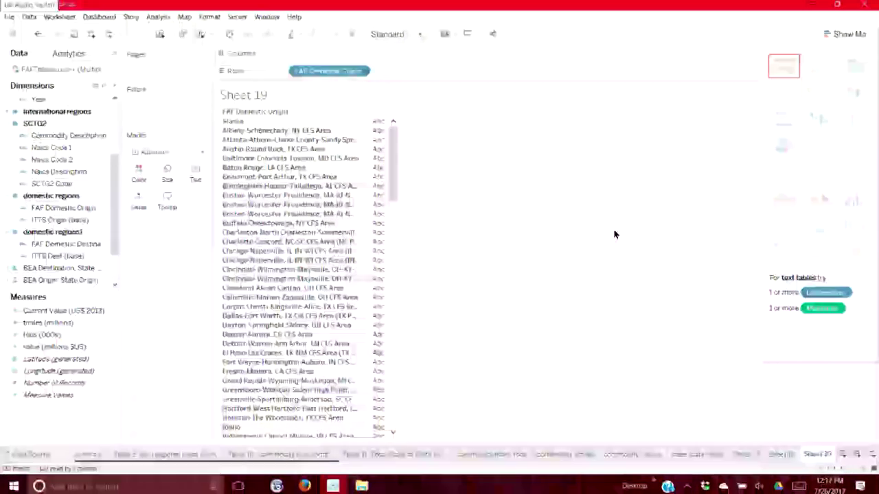
Add the tons (000s) and value (millions $US) measures to the table, and widen its columns to fit the full headings.
{"action": "left_click", "coordinate": [55, 335]}
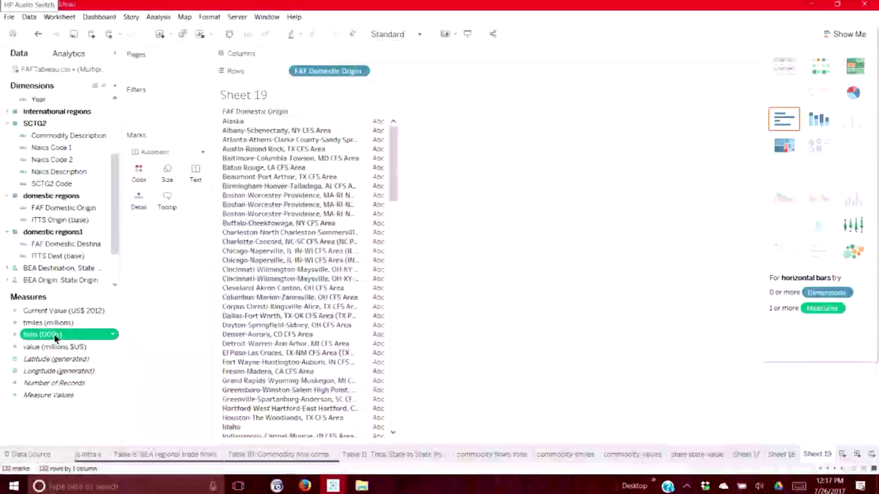
{"action": "left_click", "coordinate": [55, 335]}
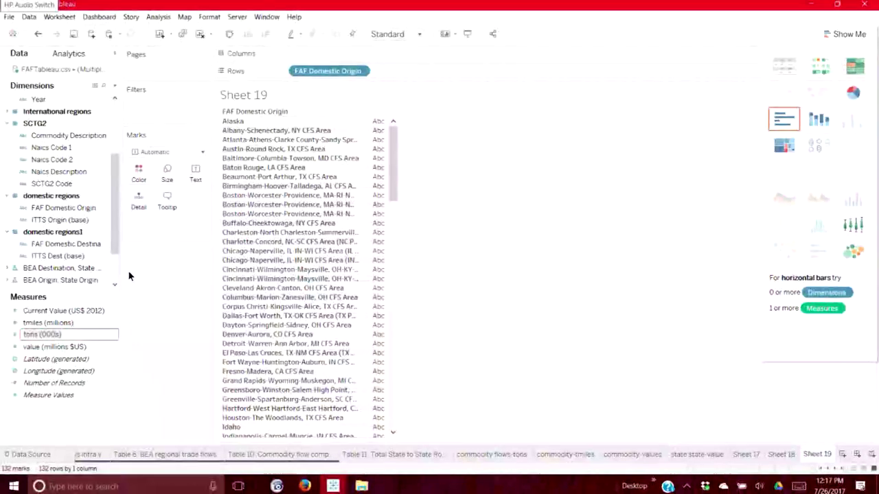
{"action": "left_click_drag", "start_coordinate": [106, 334], "coordinate": [376, 186]}
{"action": "left_click", "coordinate": [58, 349]}
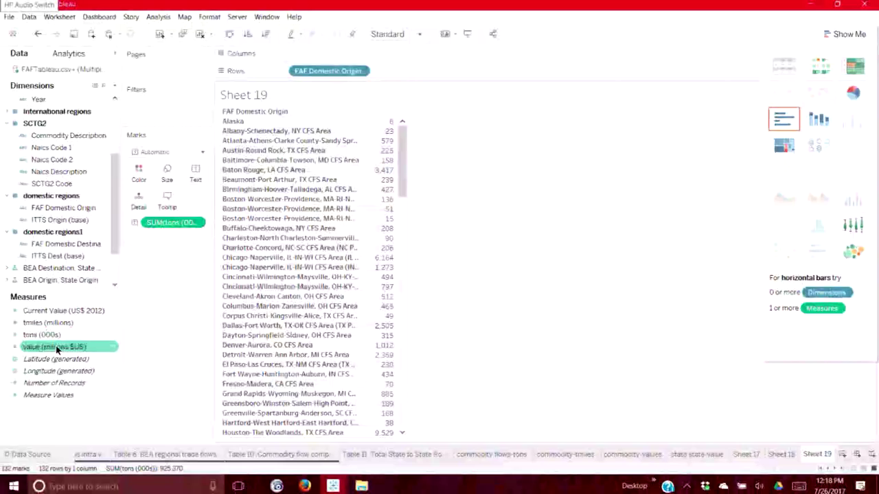
{"action": "left_click_drag", "start_coordinate": [59, 350], "coordinate": [371, 249]}
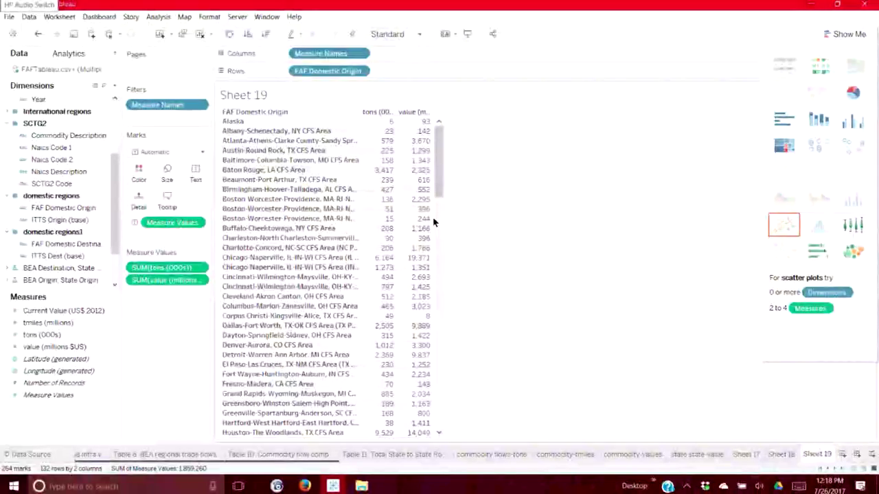
{"action": "left_click_drag", "start_coordinate": [431, 218], "coordinate": [501, 219]}
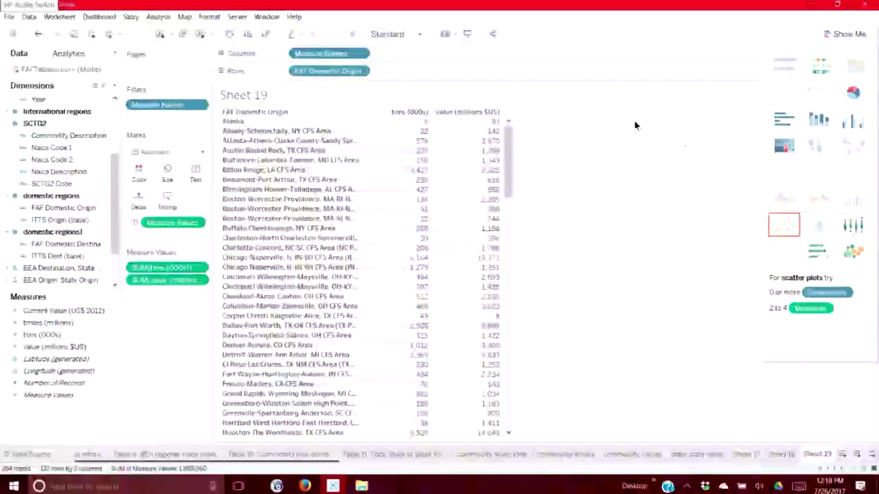
Cycle the sort order of the origins by tons (000s), ending with descending order, and clear the column selection.
{"action": "left_click", "coordinate": [409, 112]}
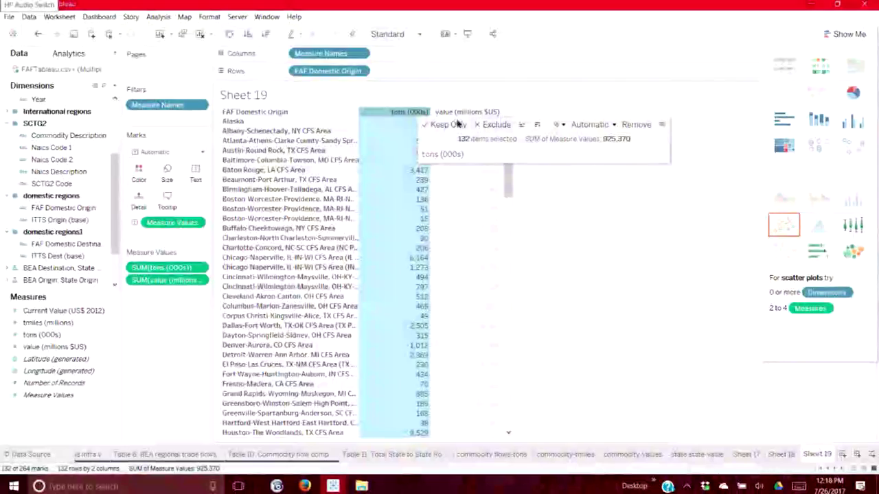
{"action": "left_click", "coordinate": [424, 112]}
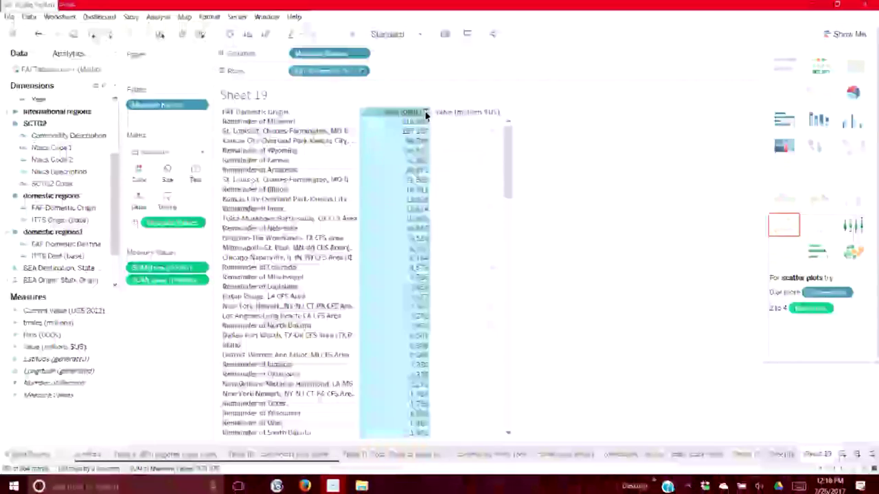
{"action": "right_click", "coordinate": [426, 114]}
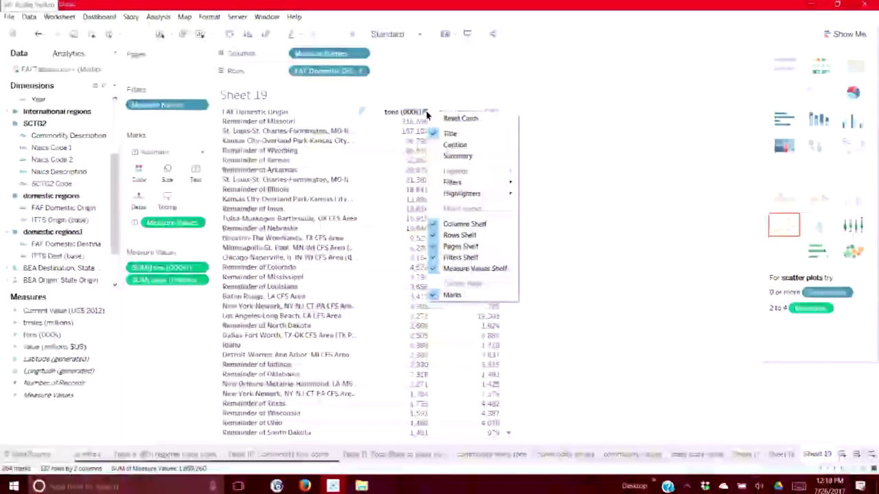
{"action": "left_click", "coordinate": [419, 118]}
{"action": "left_click", "coordinate": [425, 113]}
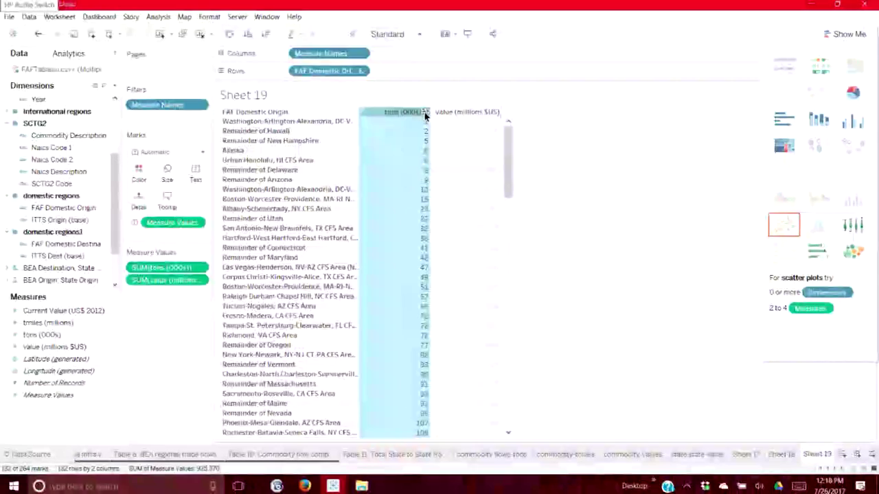
{"action": "left_click", "coordinate": [425, 112]}
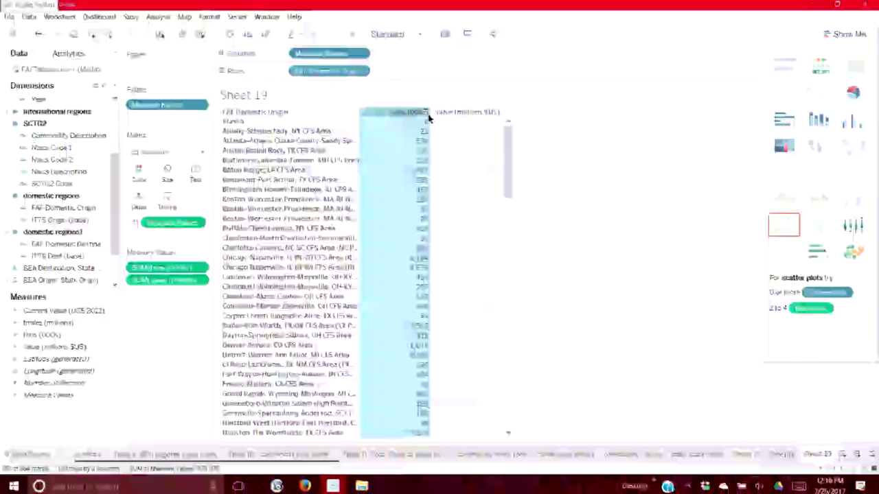
{"action": "left_click", "coordinate": [426, 114]}
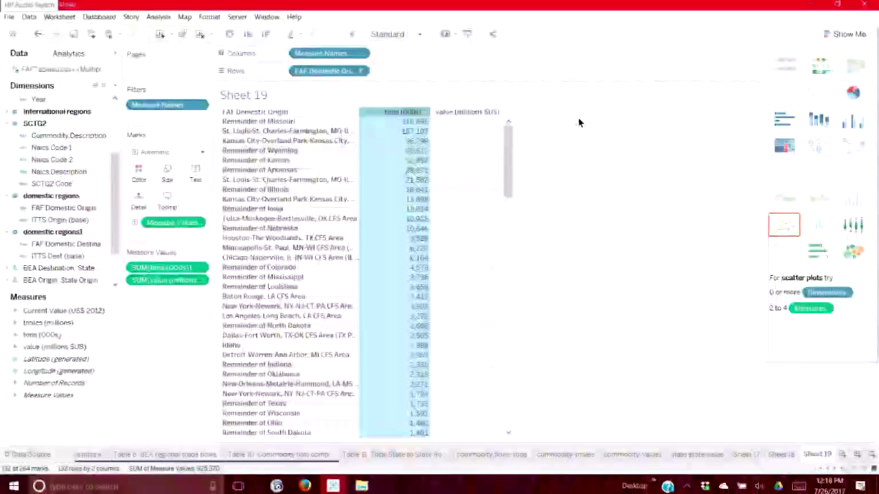
{"action": "left_click", "coordinate": [628, 142]}
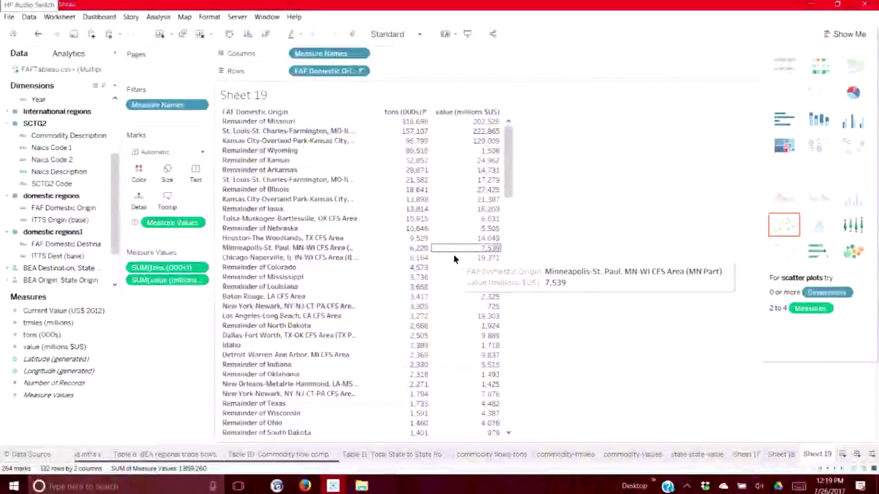
Filter the table to keep only the Remainder of Arkansas origin.
{"action": "scroll", "coordinate": [319, 212], "scroll_direction": "down", "scroll_amount": 1}
{"action": "scroll", "coordinate": [316, 203], "scroll_direction": "up", "scroll_amount": 1}
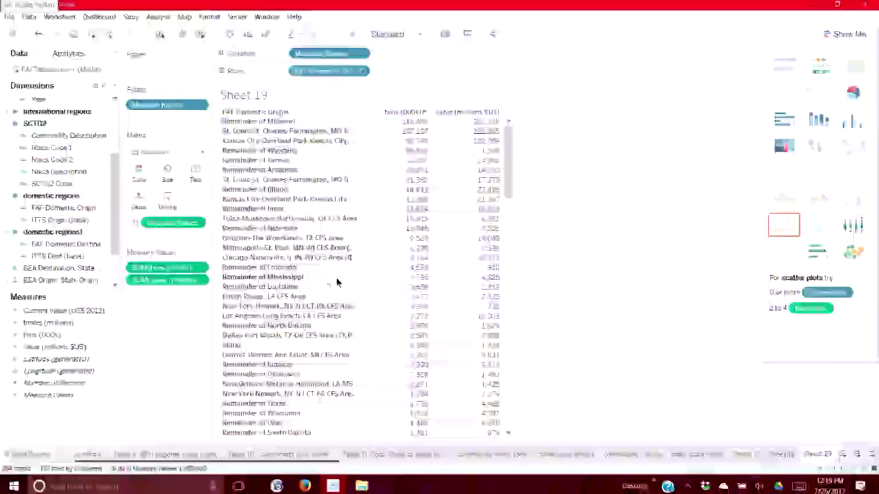
{"action": "mouse_move", "coordinate": [402, 256]}
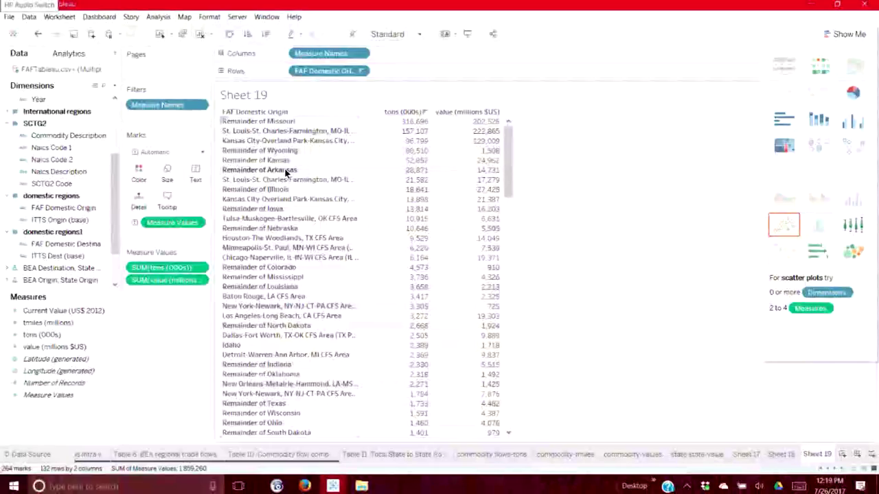
{"action": "left_click", "coordinate": [300, 171]}
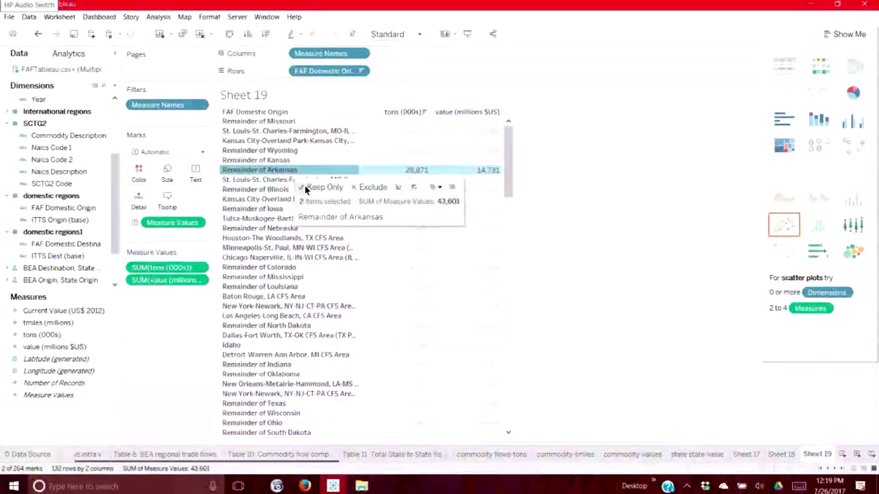
{"action": "left_click", "coordinate": [306, 187]}
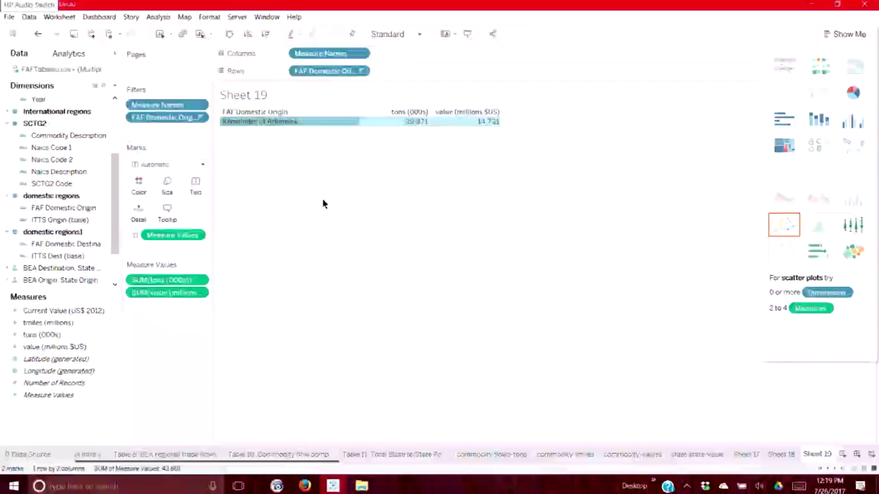
Add Commodity Description to the rows after FAF Domestic Origin, and clear the row selection.
{"action": "left_click", "coordinate": [90, 137]}
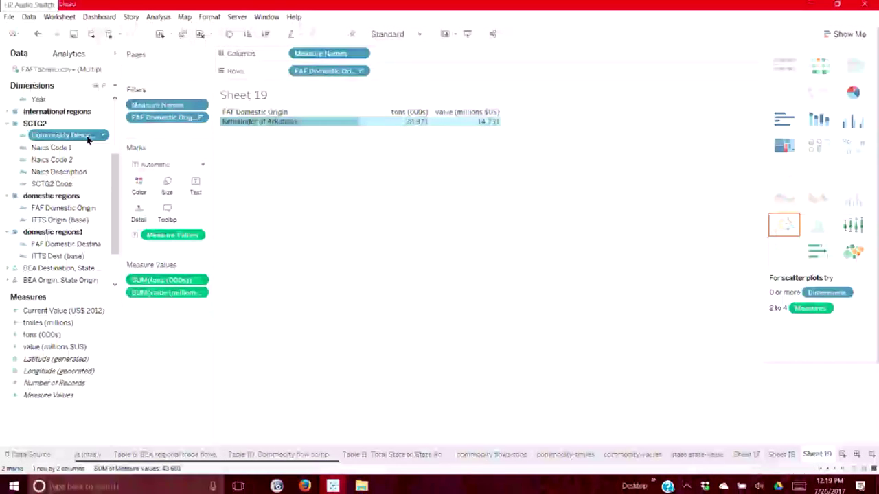
{"action": "left_click", "coordinate": [87, 138]}
{"action": "key", "text": "Return"}
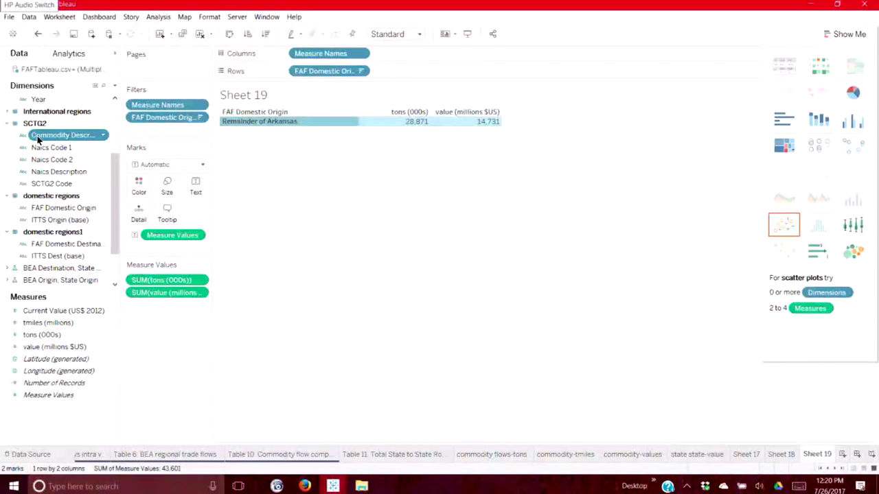
{"action": "left_click_drag", "start_coordinate": [38, 139], "coordinate": [391, 71]}
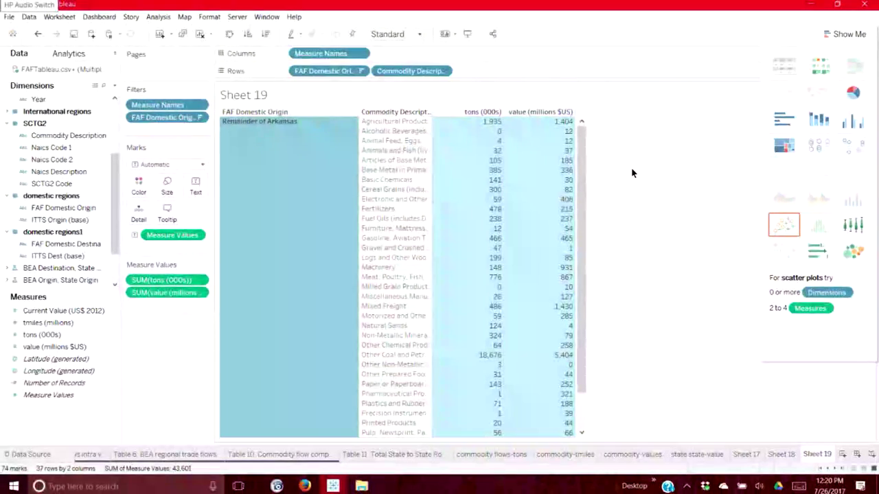
{"action": "left_click", "coordinate": [632, 173]}
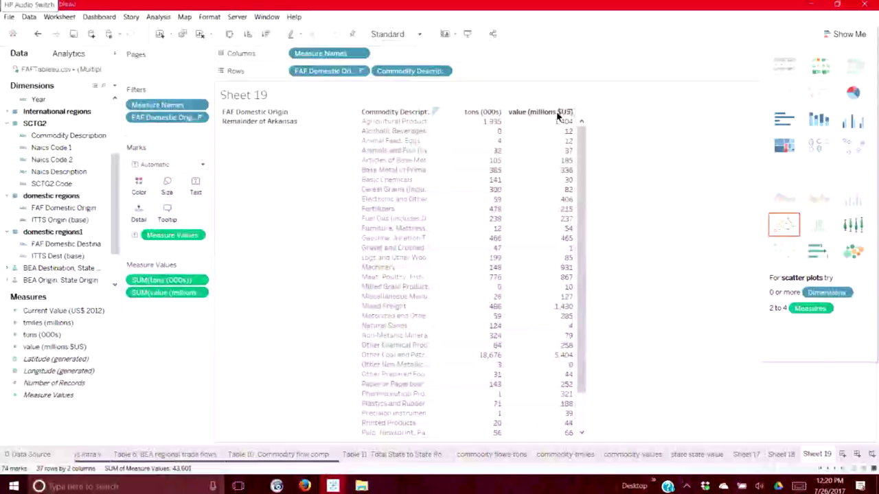
Sort the commodities in descending order by tons (000s), compare with sorting by value (millions $US), and return to tons.
{"action": "left_click", "coordinate": [500, 113]}
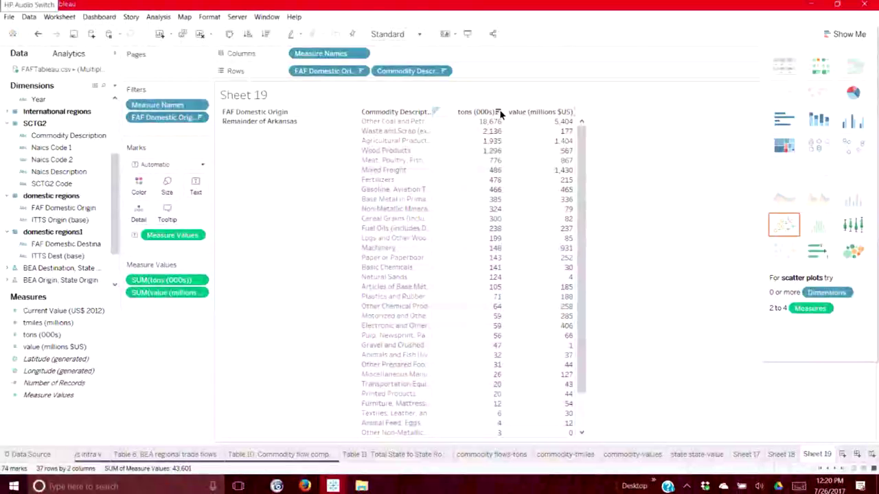
{"action": "mouse_move", "coordinate": [502, 122]}
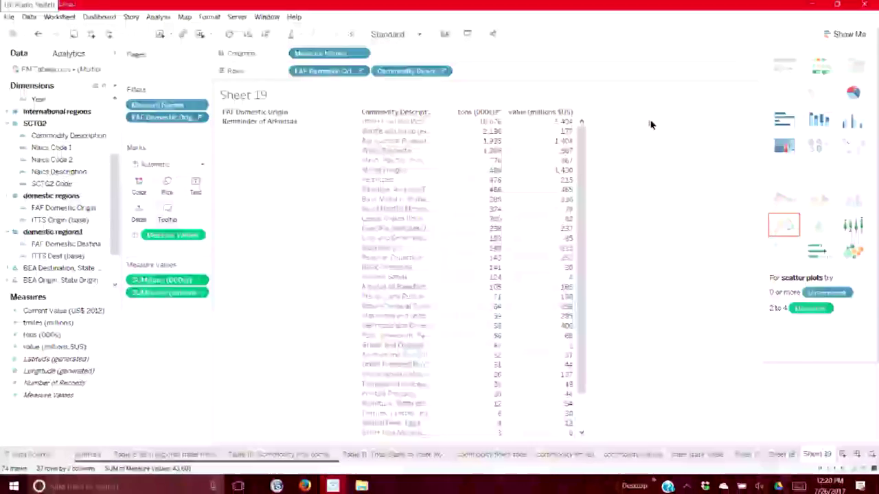
{"action": "left_click", "coordinate": [570, 111]}
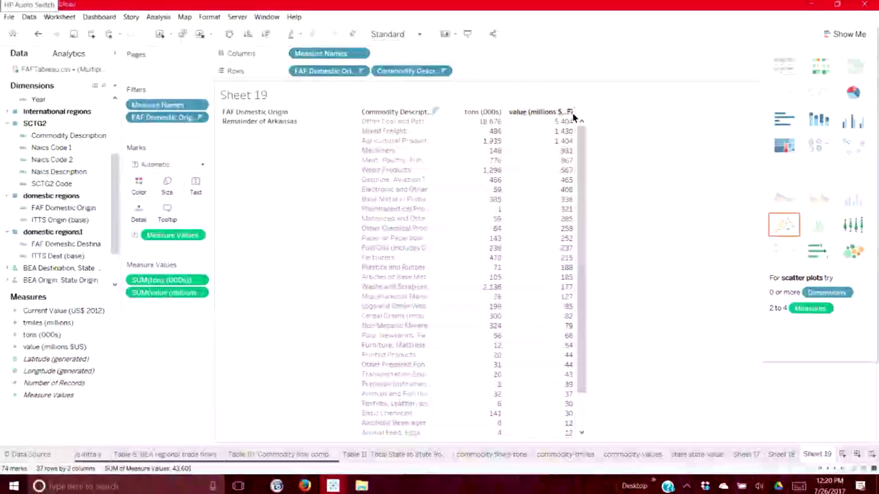
{"action": "left_click", "coordinate": [498, 112]}
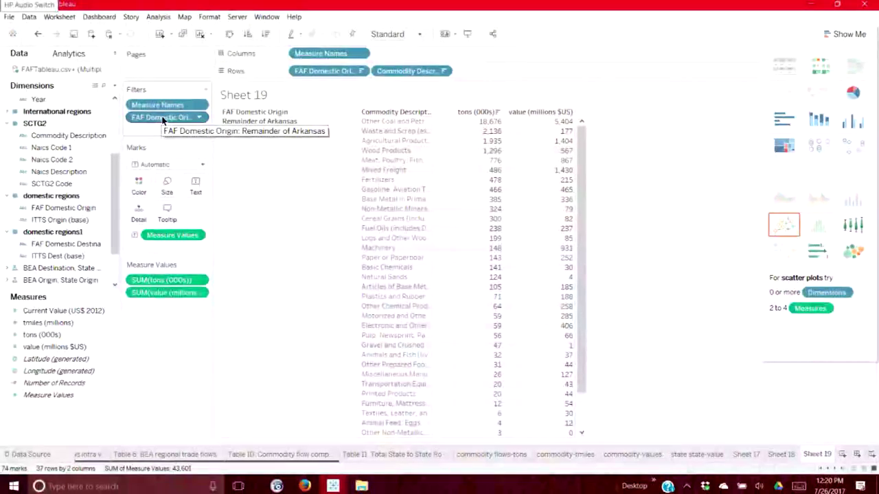
Edit the FAF Domestic Origin filter and include Remainder of Louisiana in the selected origins.
{"action": "left_click", "coordinate": [200, 118]}
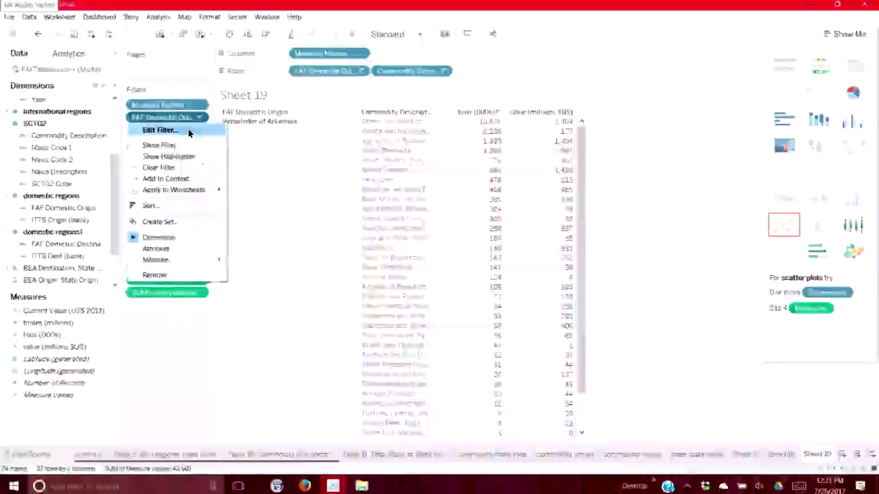
{"action": "left_click", "coordinate": [188, 128]}
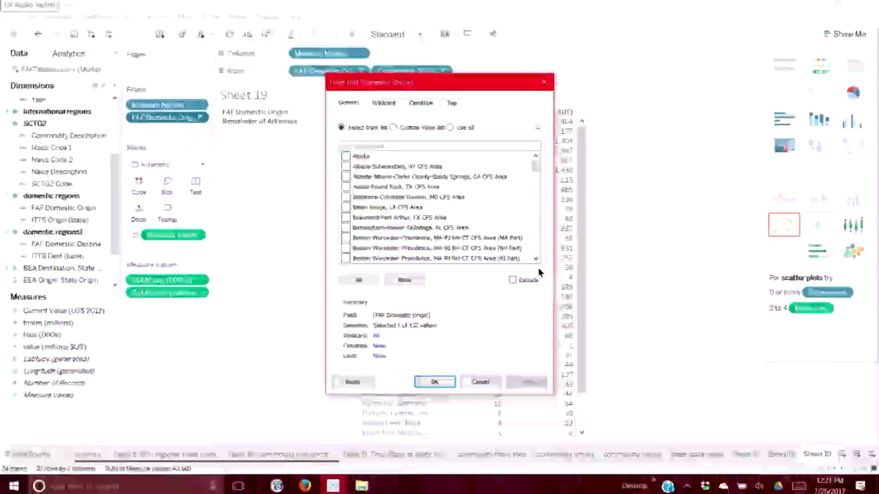
{"action": "left_click_drag", "start_coordinate": [538, 263], "coordinate": [534, 257]}
{"action": "left_click_drag", "start_coordinate": [535, 176], "coordinate": [537, 155]}
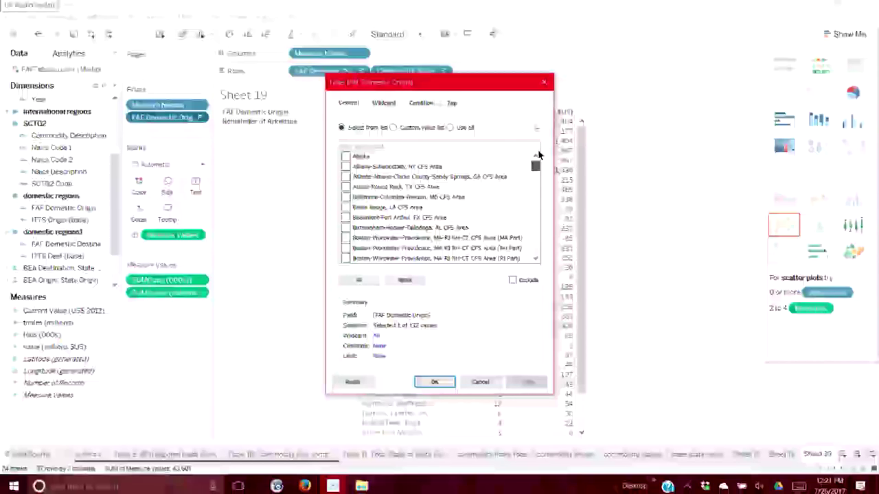
{"action": "left_click_drag", "start_coordinate": [538, 159], "coordinate": [544, 217]}
{"action": "left_click", "coordinate": [348, 250]}
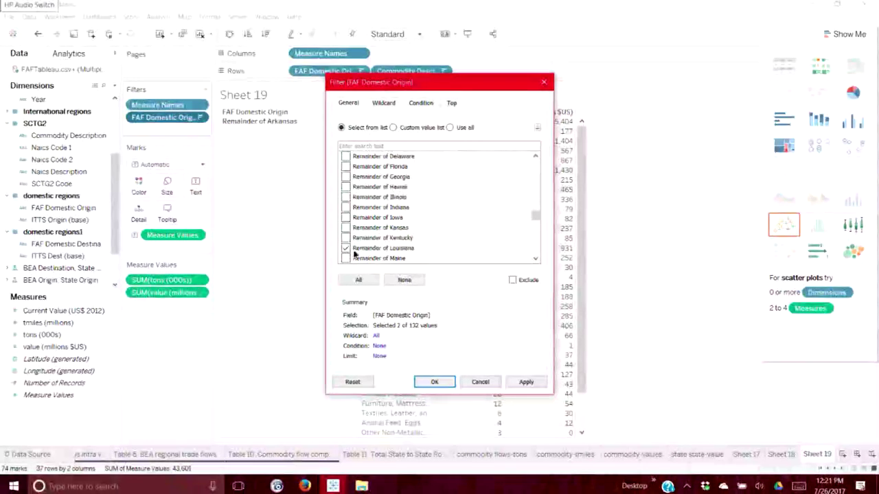
Also include the New Orleans-Metairie-Hammond (LA Part) and Baton Rouge, LA CFS Areas in the origin filter, and apply it.
{"action": "left_click_drag", "start_coordinate": [534, 216], "coordinate": [533, 204]}
{"action": "scroll", "coordinate": [481, 190], "scroll_direction": "up", "scroll_amount": 2}
{"action": "left_click", "coordinate": [346, 198]}
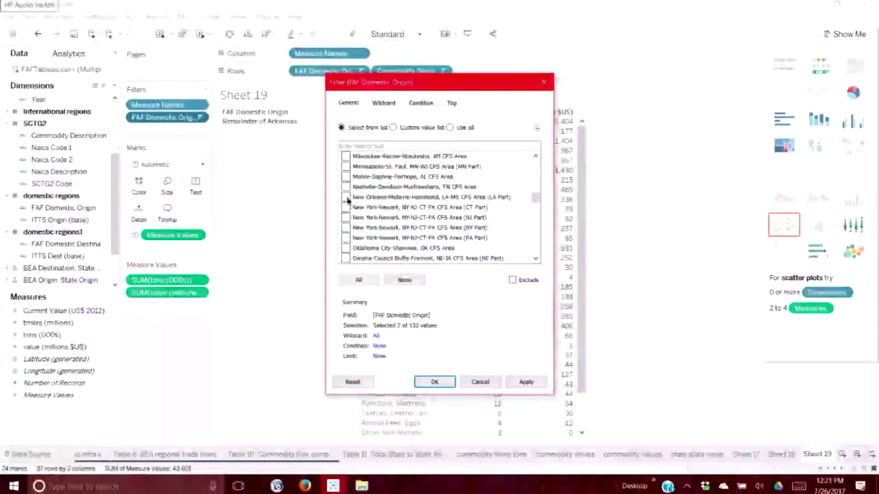
{"action": "scroll", "coordinate": [420, 205], "scroll_direction": "up", "scroll_amount": 6}
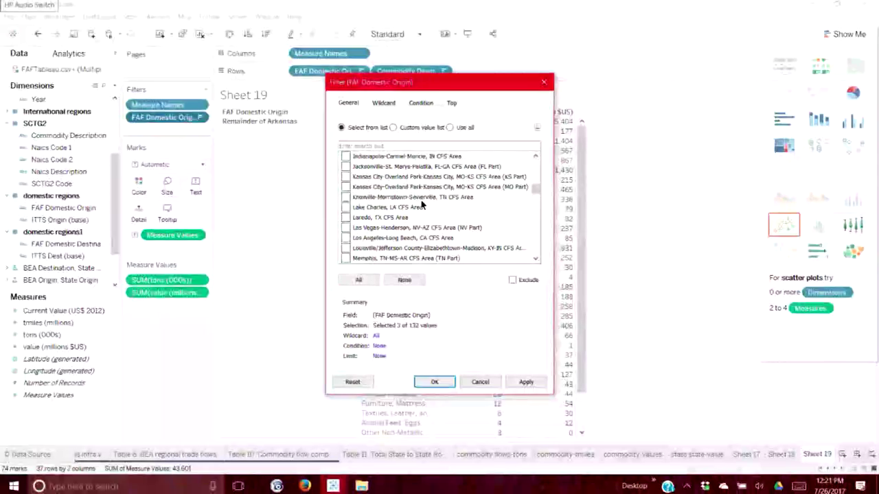
{"action": "scroll", "coordinate": [421, 205], "scroll_direction": "up", "scroll_amount": 6}
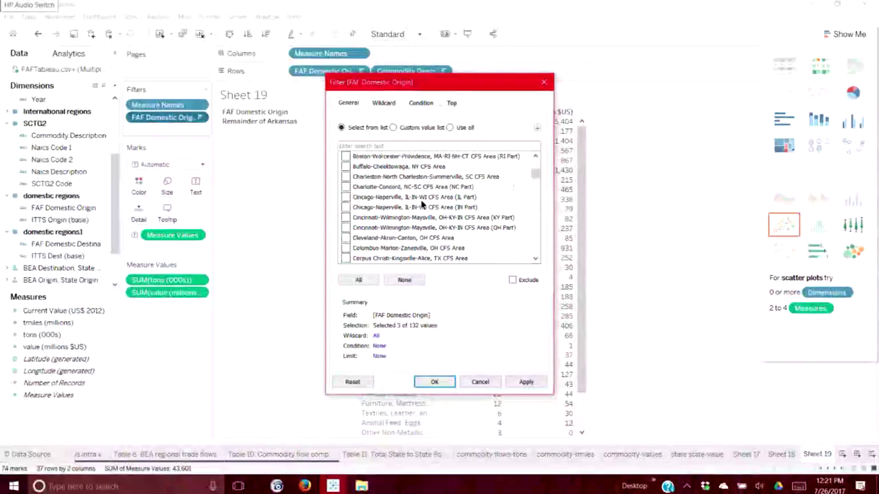
{"action": "scroll", "coordinate": [421, 205], "scroll_direction": "up", "scroll_amount": 3}
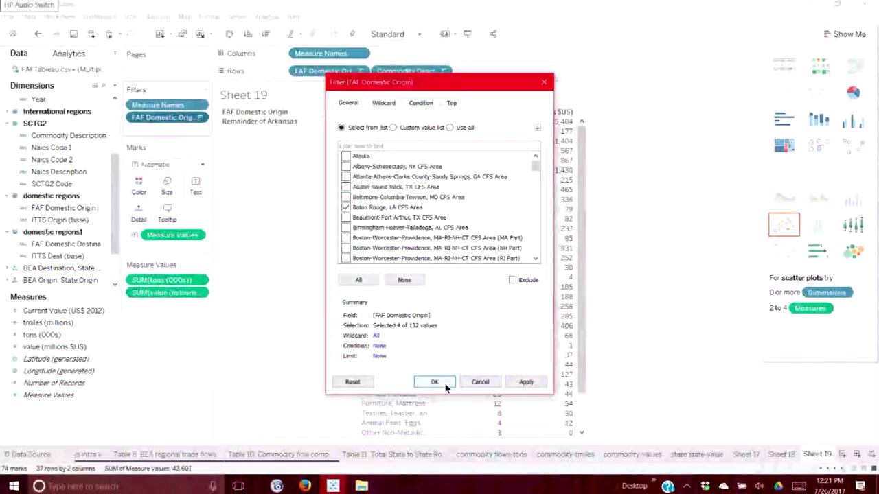
{"action": "left_click", "coordinate": [541, 386]}
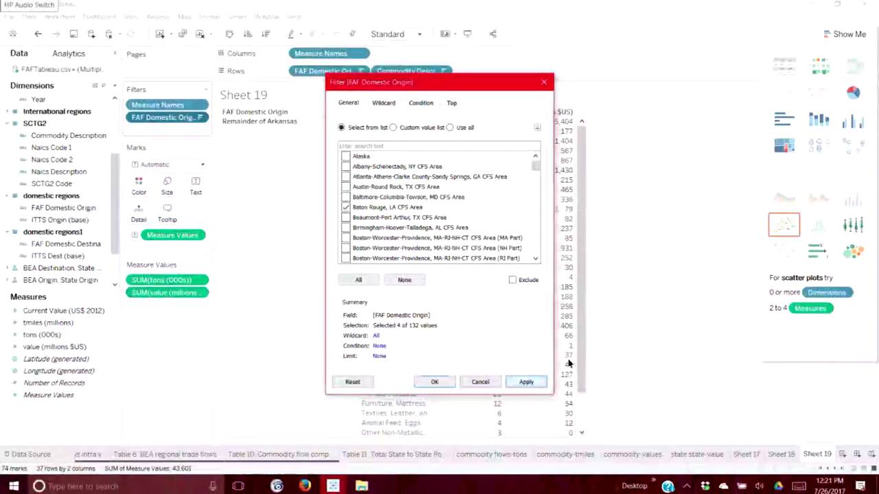
{"action": "left_click", "coordinate": [433, 383]}
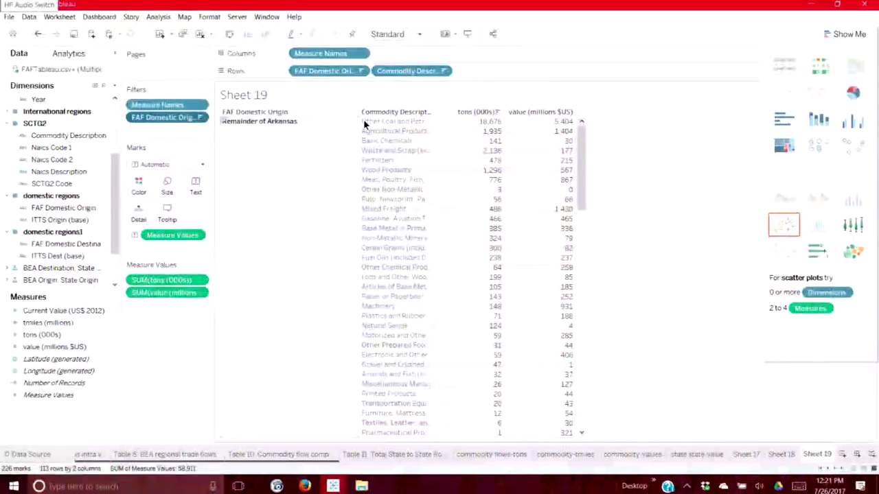
Reduce the FAF Domestic Origin filter to Remainder of Louisiana by deselecting Baton Rouge, New Orleans and Remainder of Arkansas.
{"action": "scroll", "coordinate": [309, 200], "scroll_direction": "down", "scroll_amount": 10}
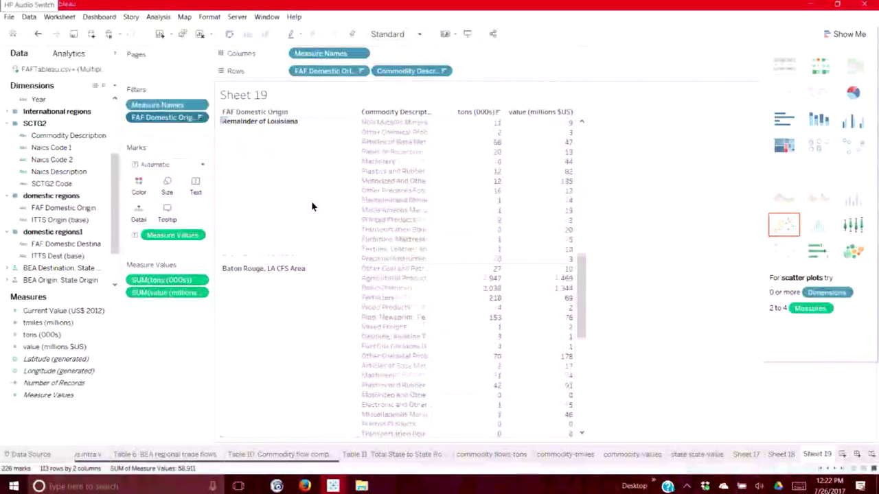
{"action": "scroll", "coordinate": [311, 203], "scroll_direction": "up", "scroll_amount": 1}
{"action": "scroll", "coordinate": [311, 199], "scroll_direction": "up", "scroll_amount": 1}
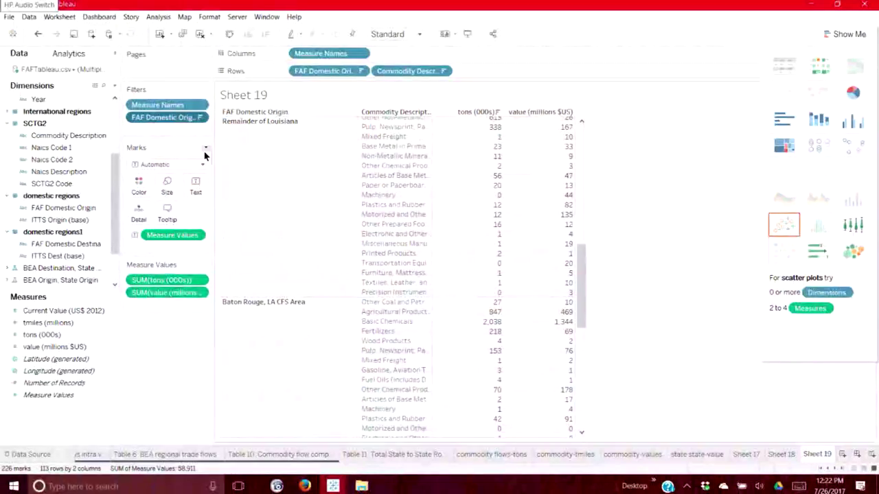
{"action": "right_click", "coordinate": [190, 121]}
{"action": "left_click", "coordinate": [222, 125]}
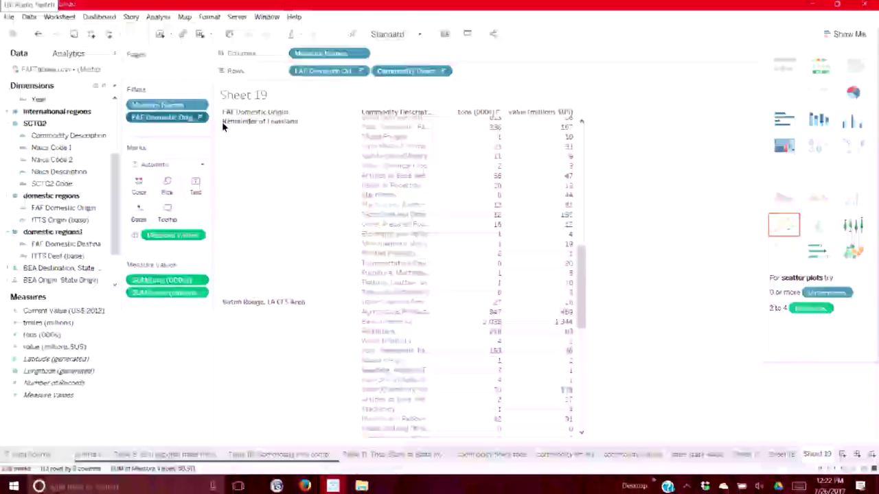
{"action": "left_click", "coordinate": [346, 207]}
{"action": "scroll", "coordinate": [398, 221], "scroll_direction": "down", "scroll_amount": 5}
{"action": "scroll", "coordinate": [398, 221], "scroll_direction": "down", "scroll_amount": 10}
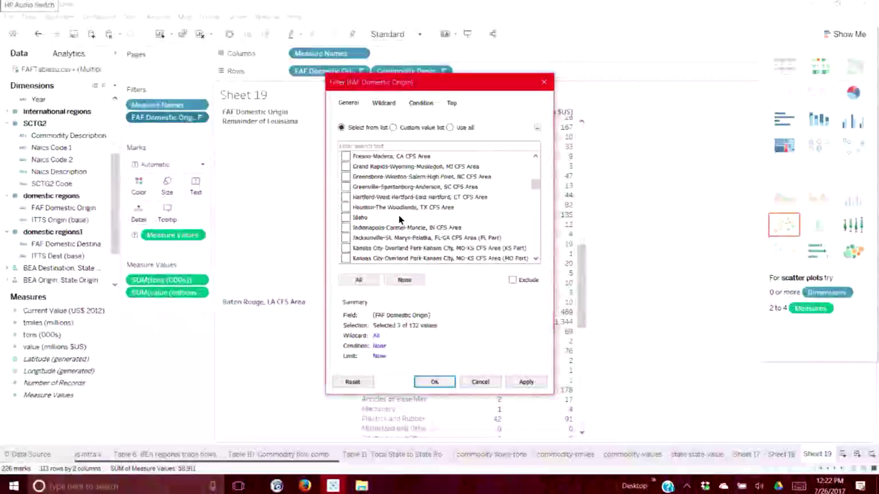
{"action": "left_click", "coordinate": [346, 207]}
{"action": "scroll", "coordinate": [379, 199], "scroll_direction": "down", "scroll_amount": 6}
{"action": "left_click", "coordinate": [345, 207]}
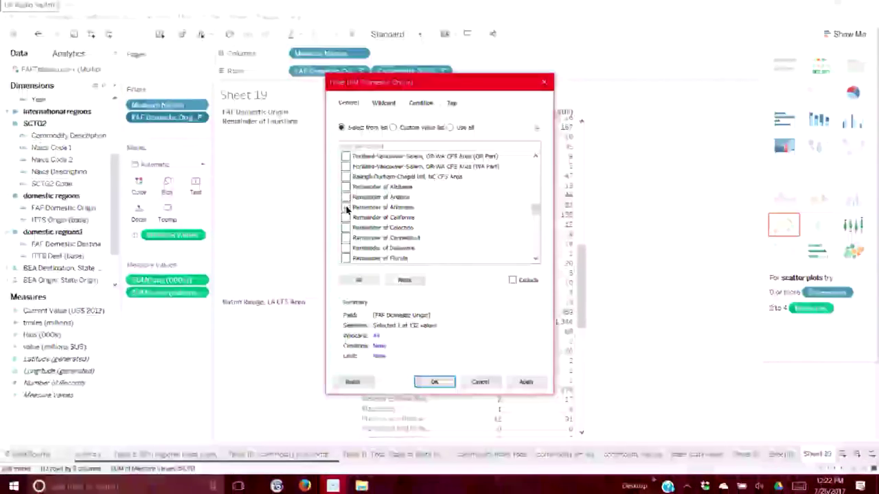
{"action": "left_click", "coordinate": [443, 381]}
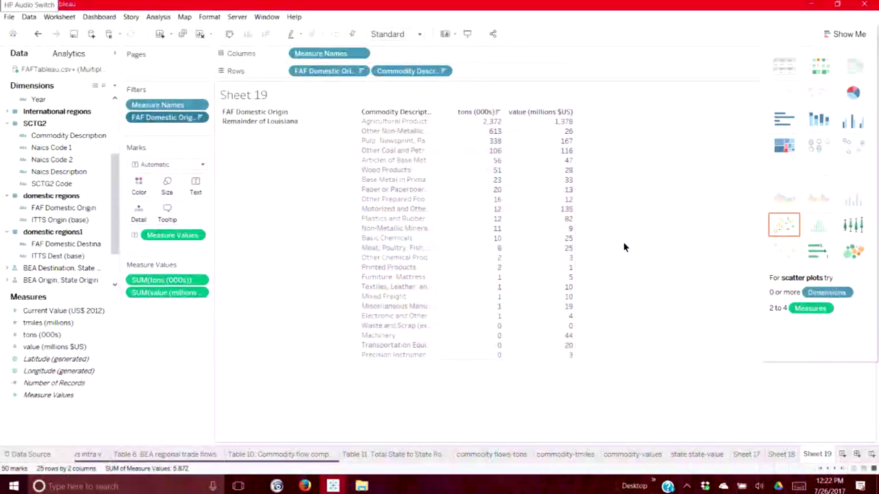
{"action": "right_click", "coordinate": [182, 121]}
{"action": "left_click", "coordinate": [208, 122]}
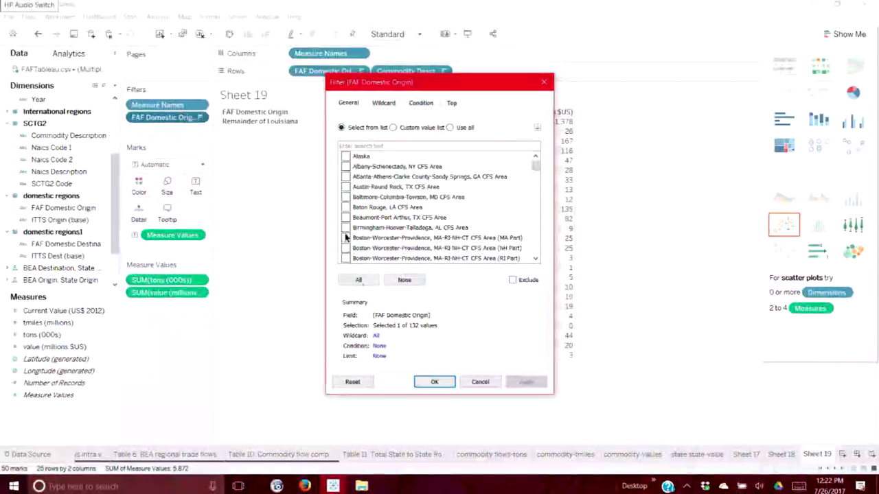
{"action": "scroll", "coordinate": [345, 237], "scroll_direction": "down", "scroll_amount": 8}
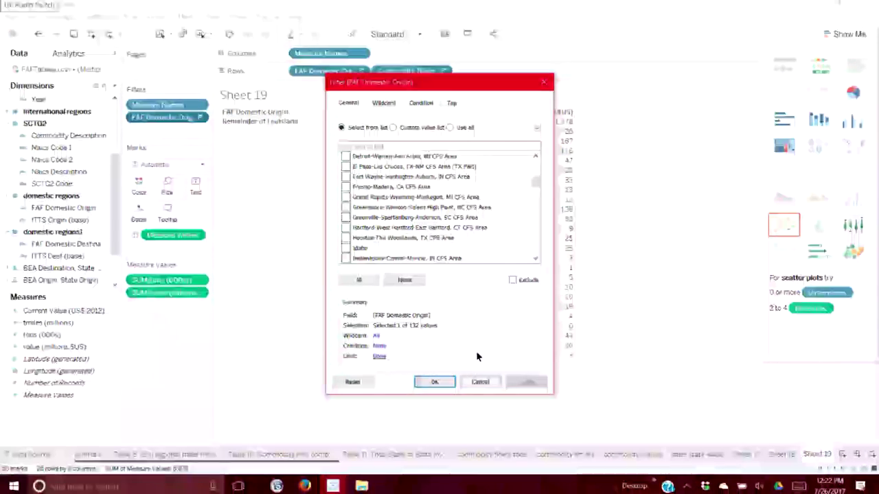
{"action": "left_click", "coordinate": [480, 382]}
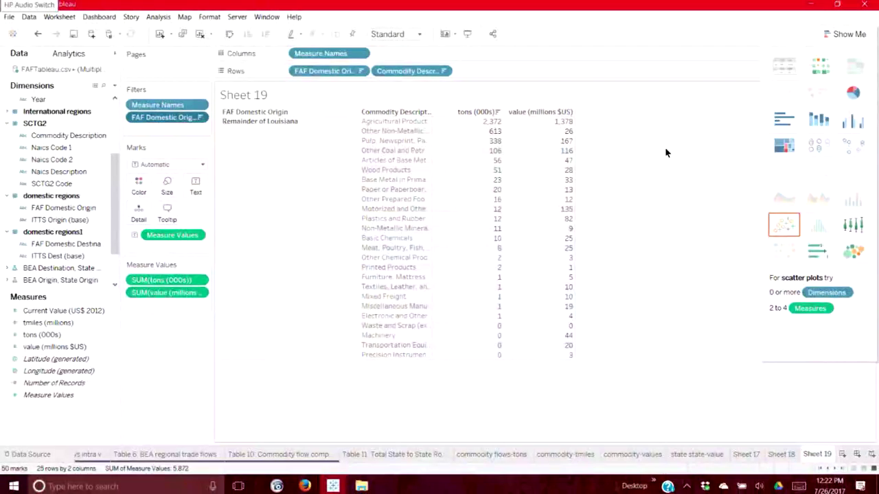
Create a new worksheet and place Domestic Mode from FAFTableau.csv on the rows.
{"action": "left_click", "coordinate": [843, 454]}
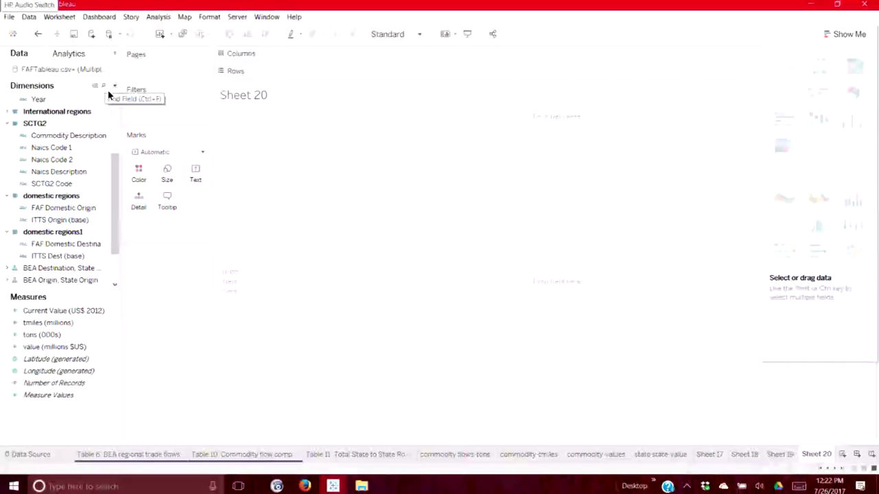
{"action": "left_click", "coordinate": [43, 99]}
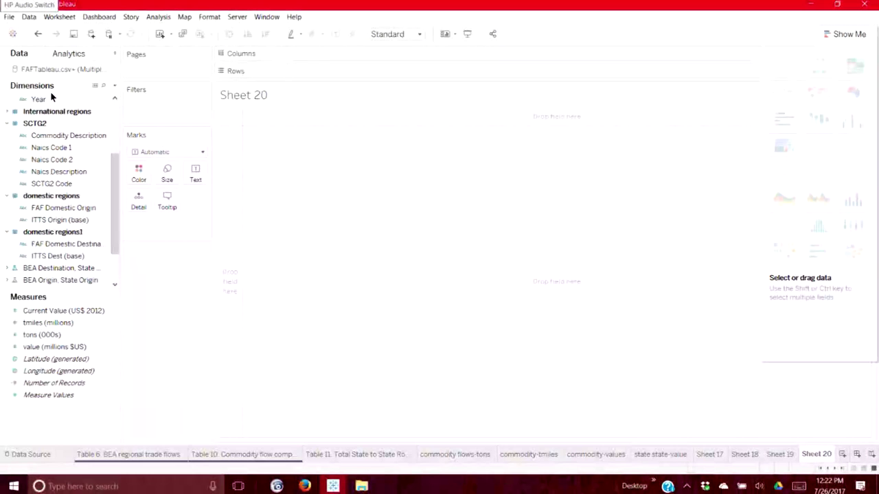
{"action": "left_click", "coordinate": [52, 136]}
{"action": "left_click", "coordinate": [38, 184]}
{"action": "scroll", "coordinate": [38, 184], "scroll_direction": "up", "scroll_amount": 5}
{"action": "left_click", "coordinate": [38, 172]}
{"action": "left_click", "coordinate": [38, 160]}
{"action": "left_click", "coordinate": [29, 113]}
{"action": "left_click", "coordinate": [35, 112]}
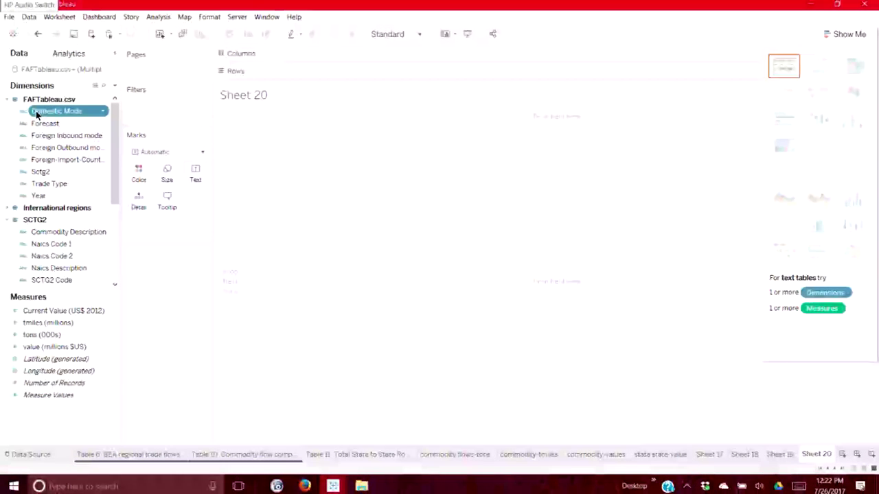
{"action": "left_click_drag", "start_coordinate": [36, 116], "coordinate": [303, 72]}
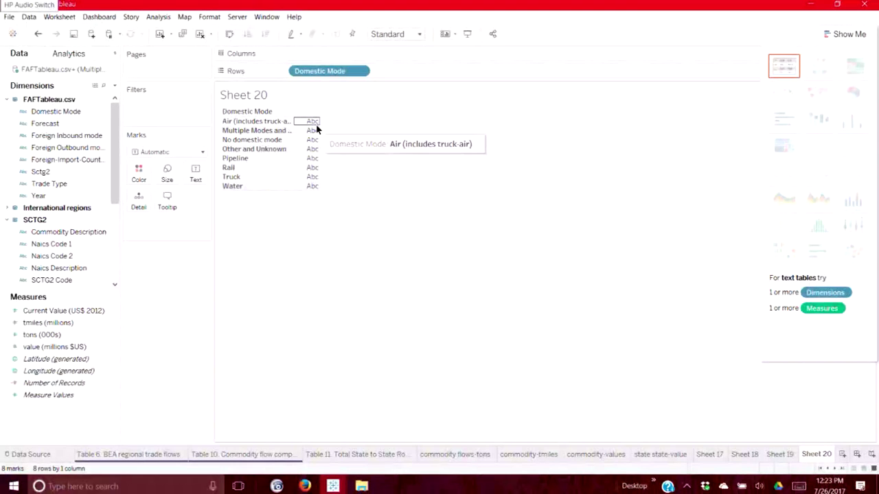
Fill the domestic mode table with tons (000s) and split it by Year across the columns.
{"action": "left_click_drag", "start_coordinate": [43, 329], "coordinate": [300, 154]}
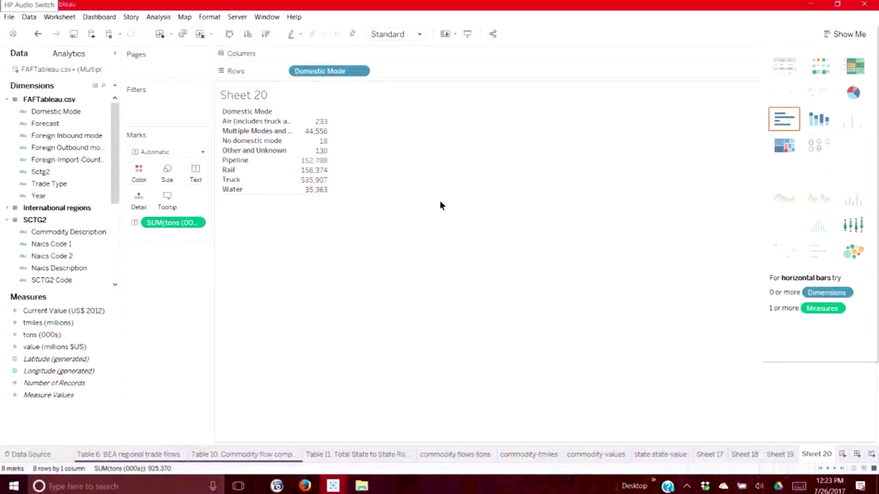
{"action": "left_click", "coordinate": [38, 197]}
{"action": "left_click_drag", "start_coordinate": [38, 197], "coordinate": [328, 46]}
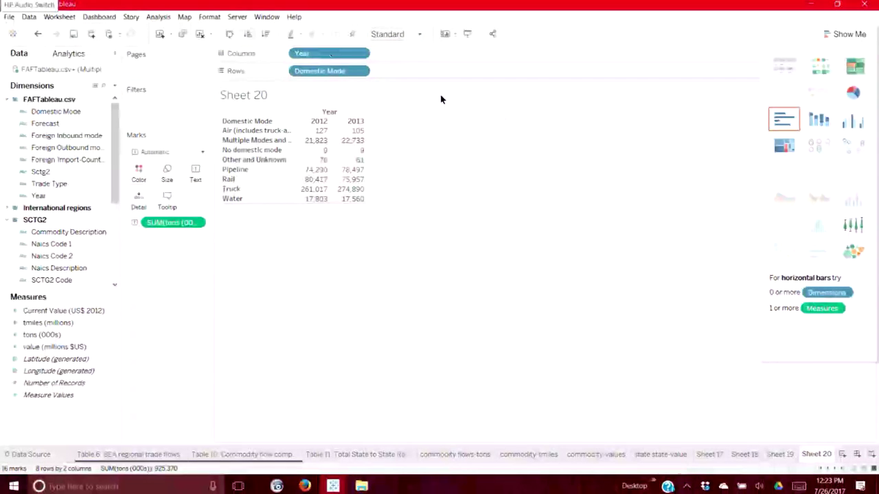
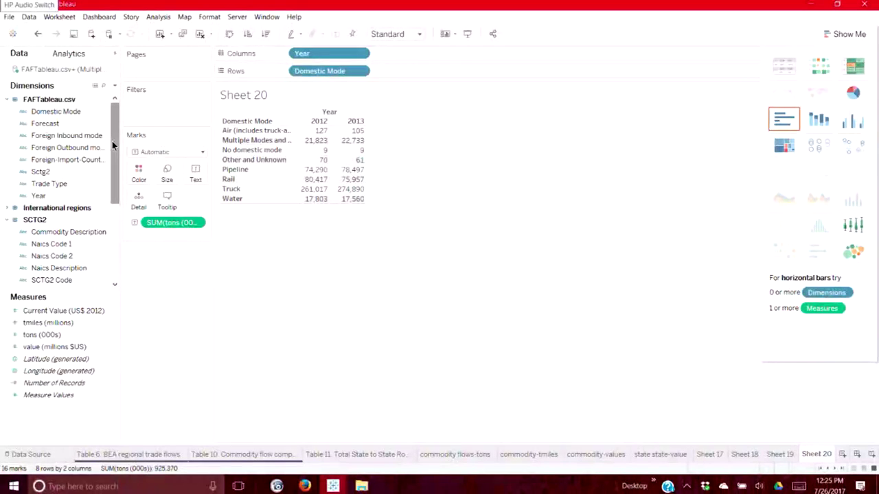
Keep only the Pipeline mode in the table and add Commodity Description to the rows after Domestic Mode.
{"action": "left_click", "coordinate": [242, 171]}
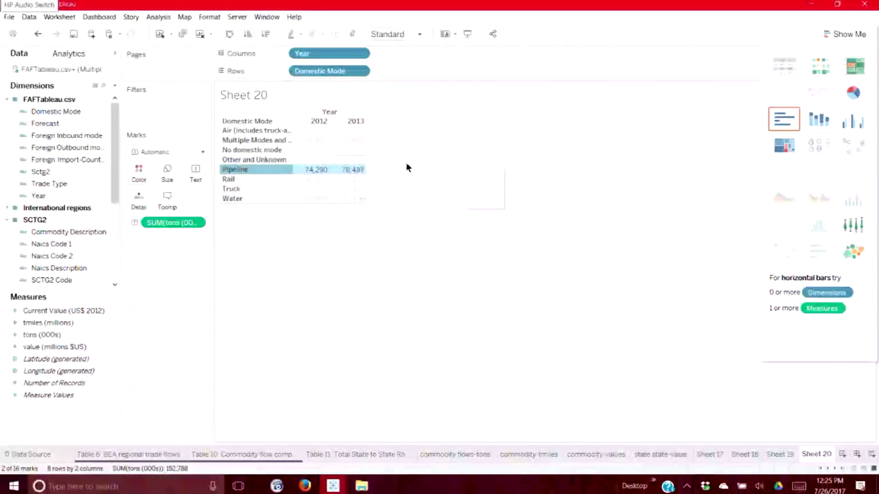
{"action": "right_click", "coordinate": [274, 172]}
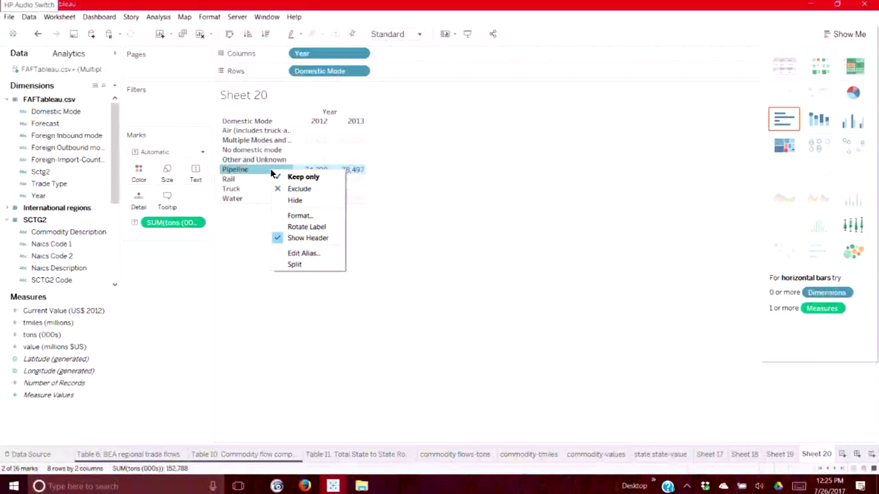
{"action": "left_click", "coordinate": [299, 177]}
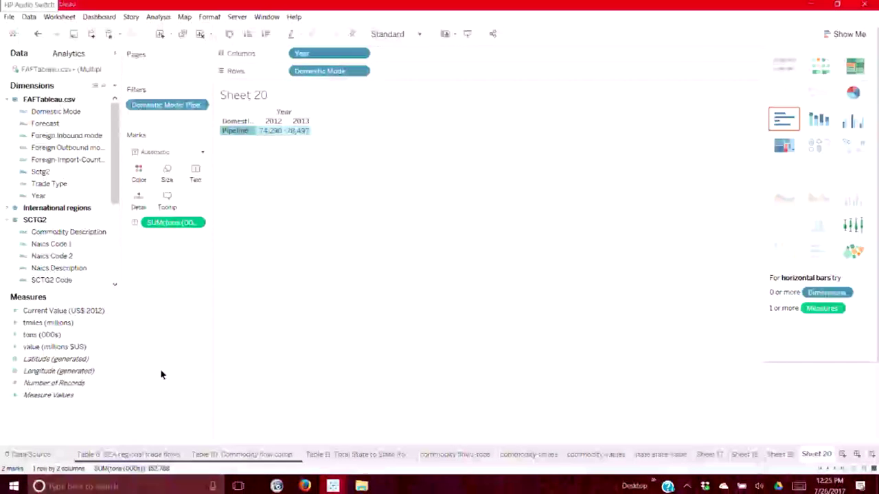
{"action": "left_click", "coordinate": [116, 313]}
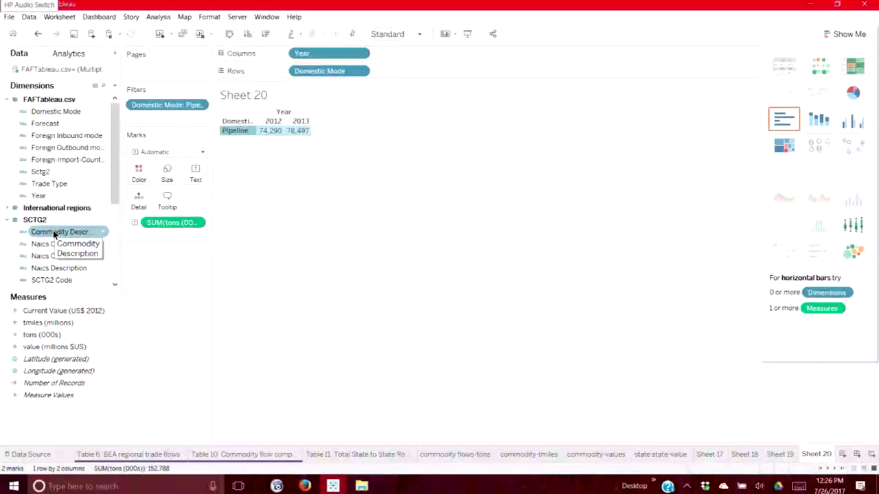
{"action": "left_click_drag", "start_coordinate": [53, 234], "coordinate": [393, 75]}
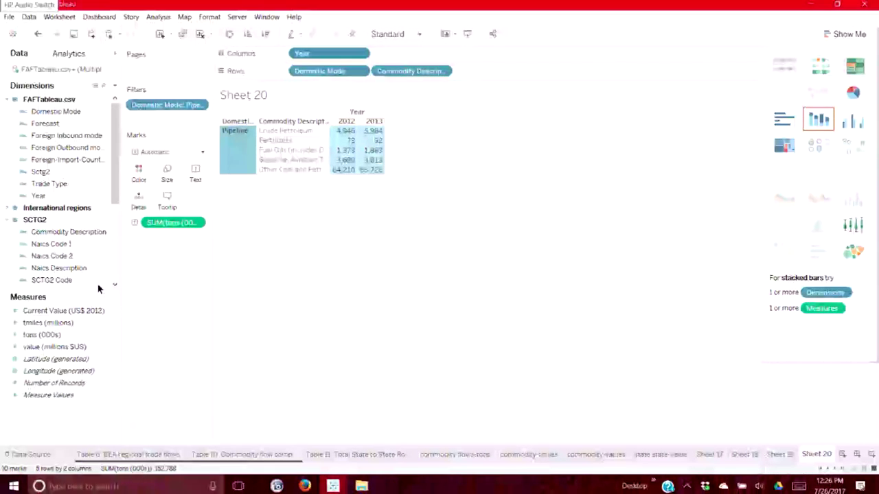
Add value (millions $US) to the table beside tons (000s) for each year, and widen the measure columns.
{"action": "left_click", "coordinate": [77, 347]}
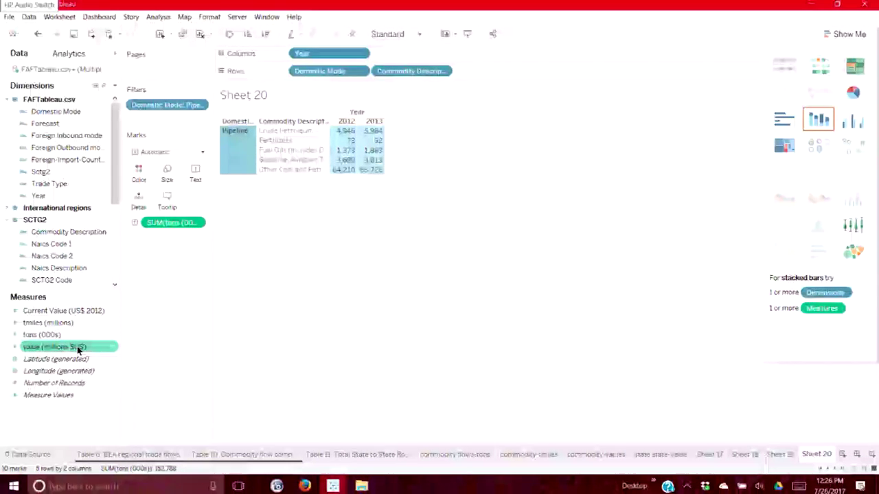
{"action": "left_click", "coordinate": [64, 349]}
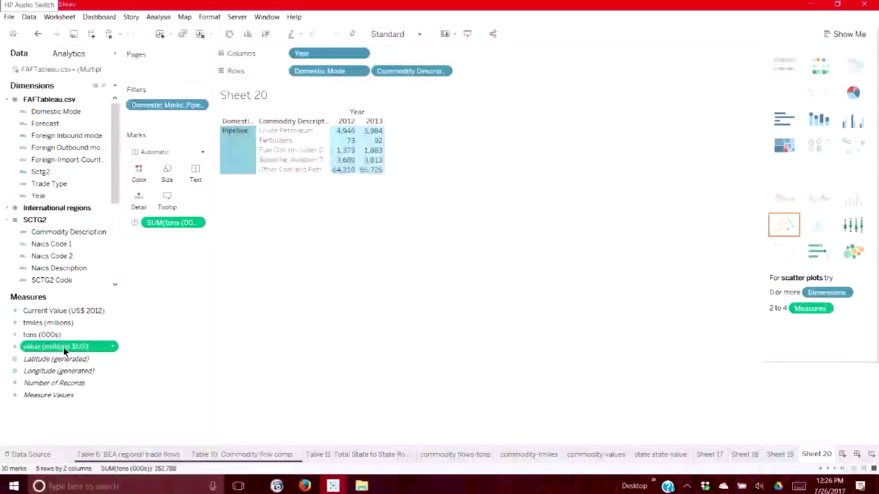
{"action": "left_click_drag", "start_coordinate": [63, 349], "coordinate": [345, 163]}
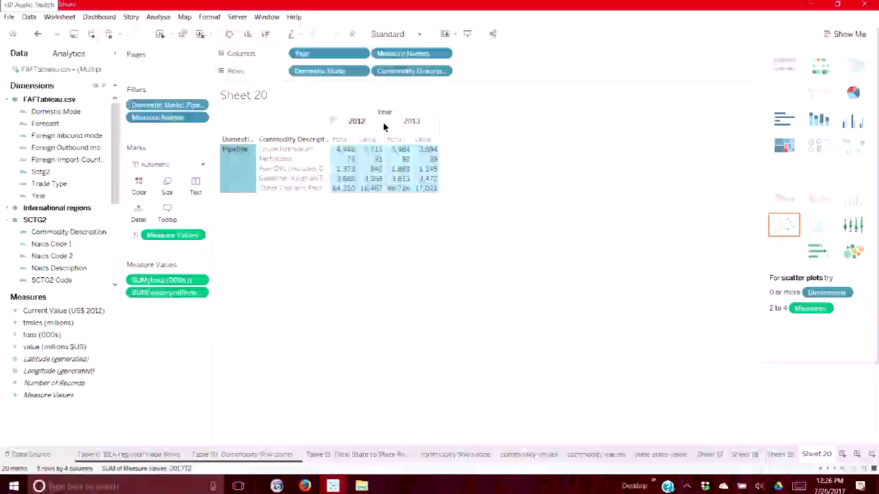
{"action": "left_click_drag", "start_coordinate": [385, 126], "coordinate": [394, 116]}
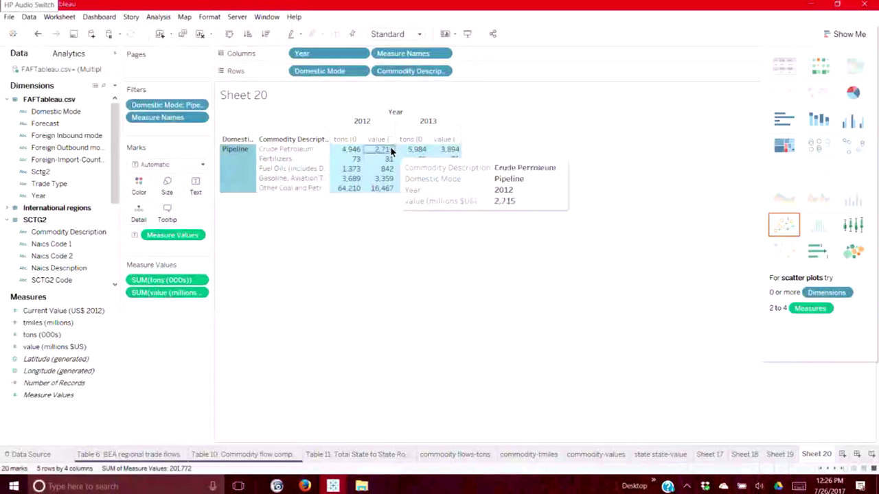
Widen the measure columns, add Intra-Interstate to the rows after Commodity Description, and widen its column to show the full header.
{"action": "left_click_drag", "start_coordinate": [395, 137], "coordinate": [420, 126]}
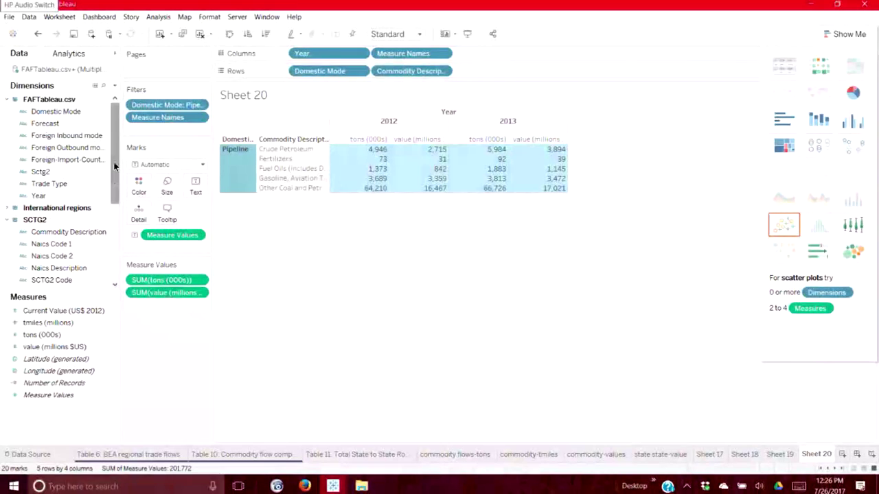
{"action": "left_click_drag", "start_coordinate": [114, 162], "coordinate": [122, 242]}
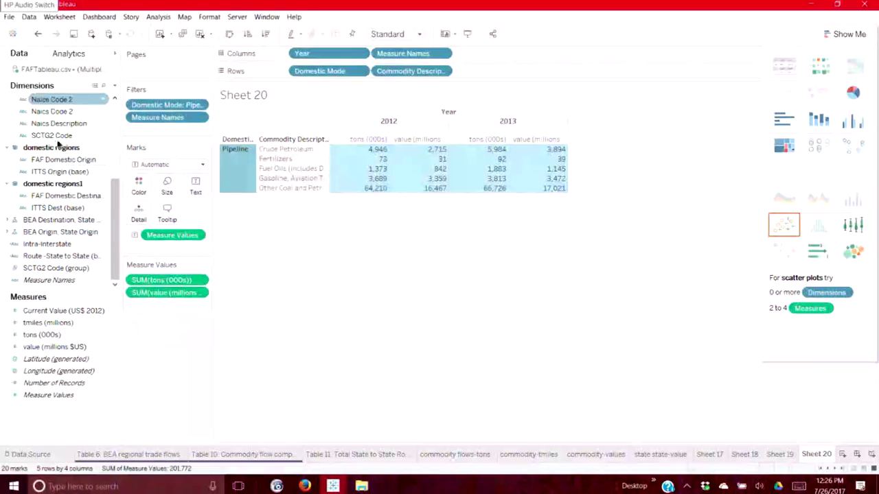
{"action": "left_click_drag", "start_coordinate": [47, 244], "coordinate": [602, 168]}
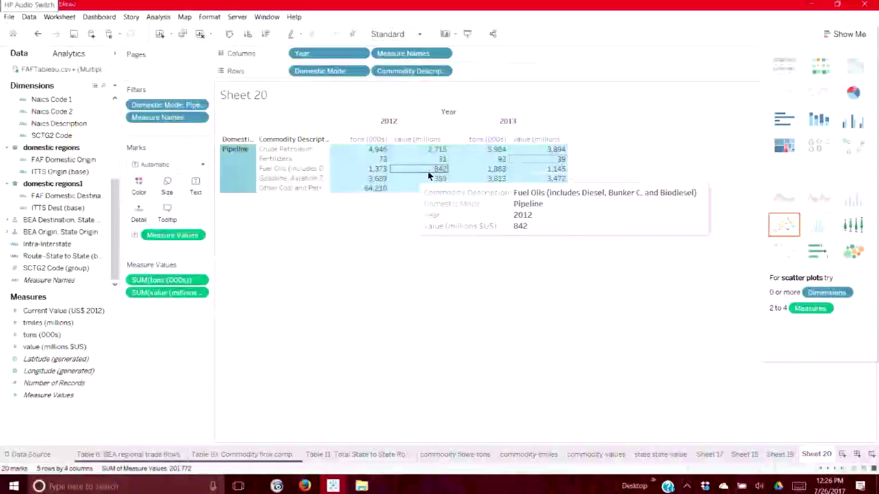
{"action": "left_click_drag", "start_coordinate": [46, 244], "coordinate": [478, 75]}
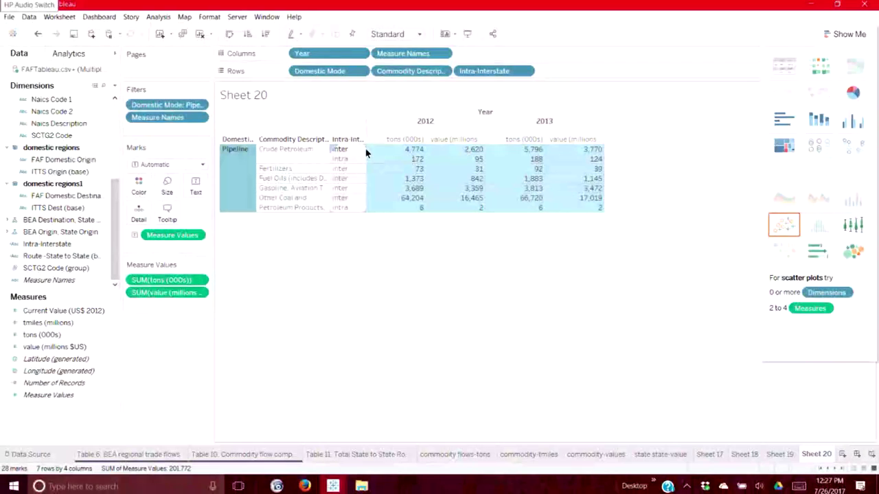
{"action": "left_click_drag", "start_coordinate": [382, 153], "coordinate": [390, 149]}
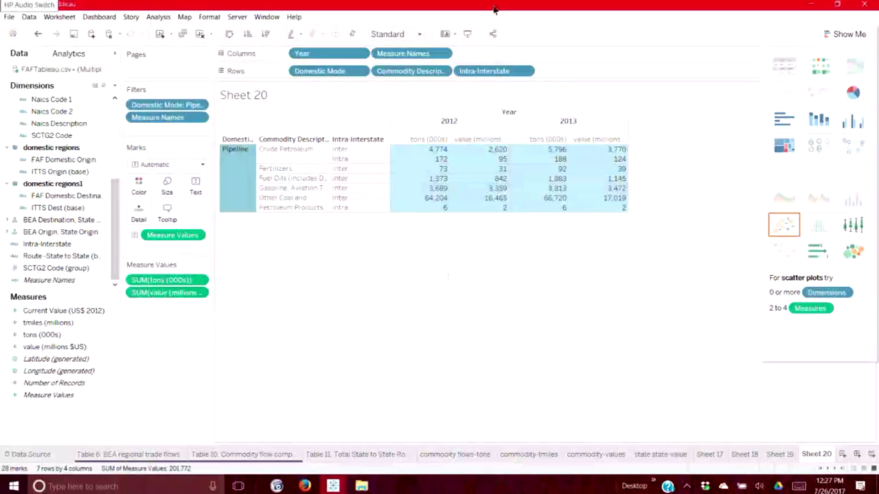
Try sorting the Intra-Interstate field in both directions and clear its sort.
{"action": "right_click", "coordinate": [377, 138]}
{"action": "left_click", "coordinate": [401, 144]}
{"action": "right_click", "coordinate": [379, 139]}
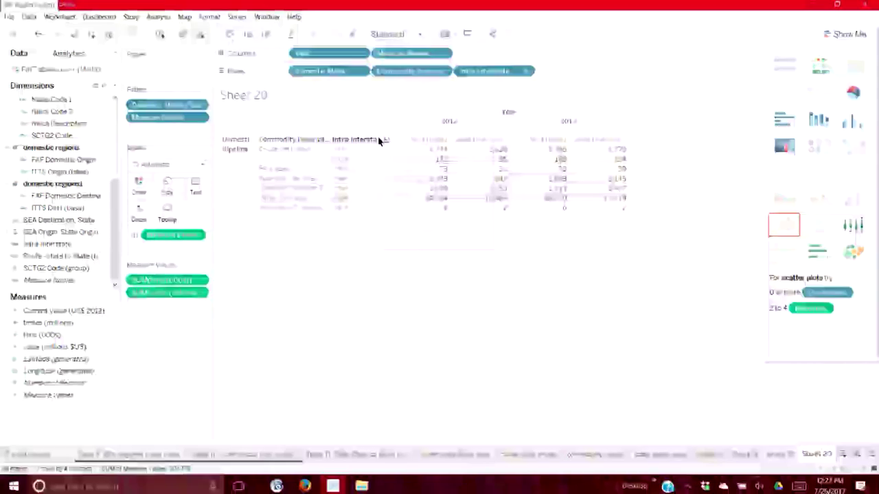
{"action": "left_click", "coordinate": [388, 144]}
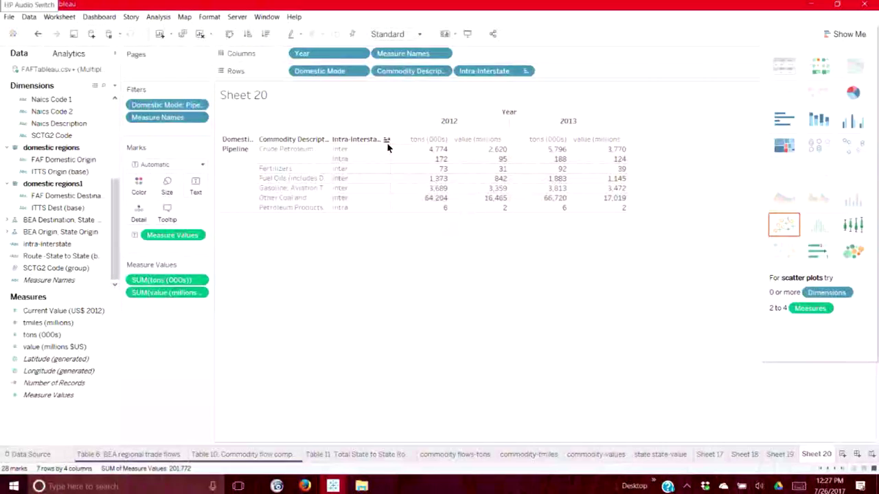
{"action": "left_click", "coordinate": [386, 141]}
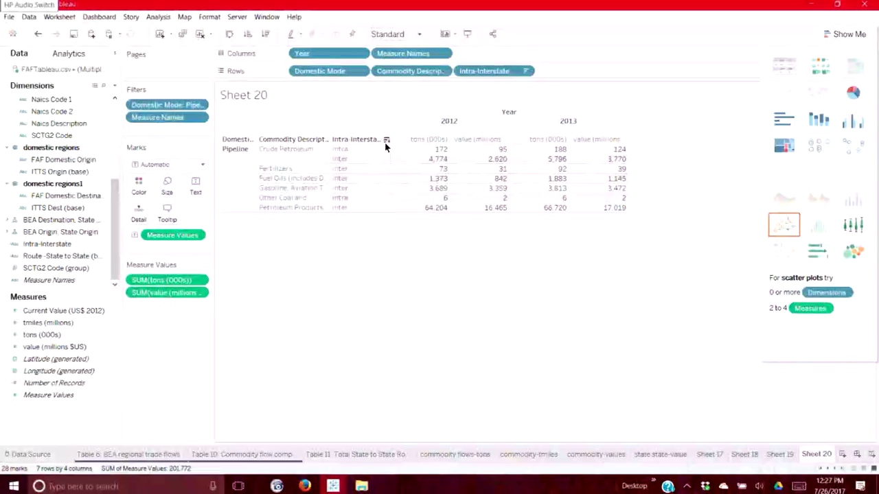
{"action": "left_click", "coordinate": [386, 141]}
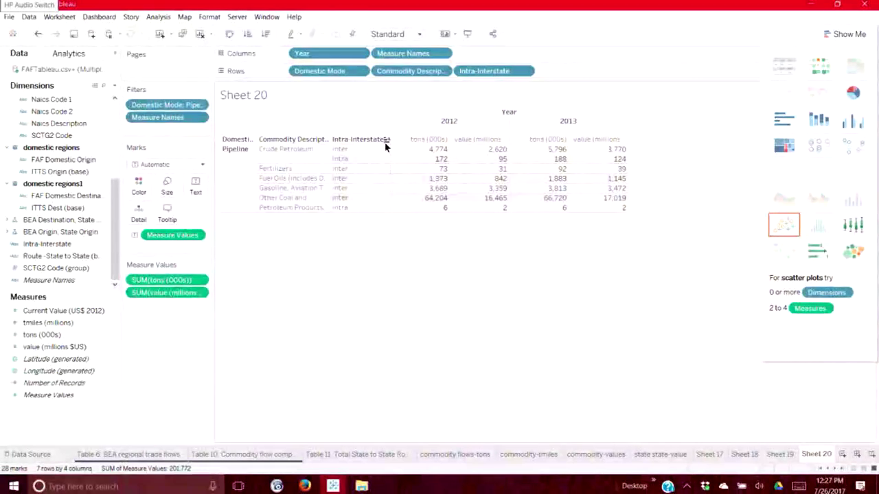
Move Intra-Interstate to the front of the rows and add the Route -State to State field after Commodity Description.
{"action": "left_click_drag", "start_coordinate": [472, 77], "coordinate": [293, 71]}
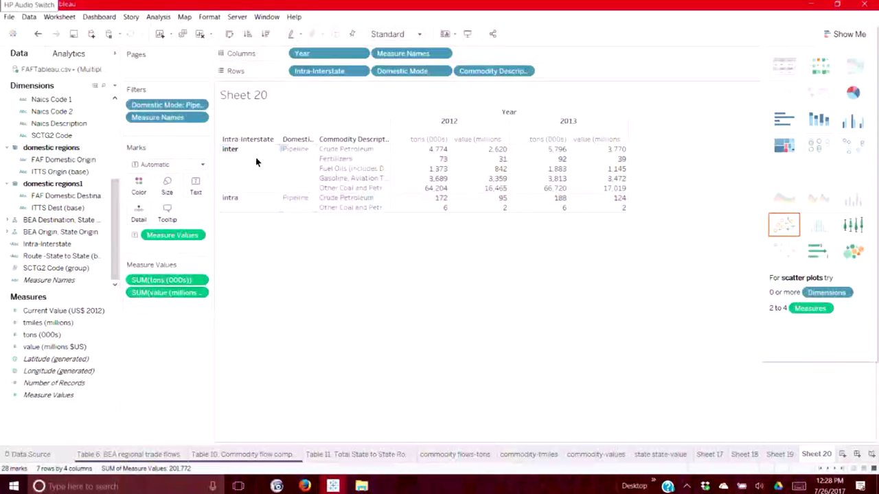
{"action": "mouse_move", "coordinate": [445, 190]}
{"action": "left_click", "coordinate": [79, 258]}
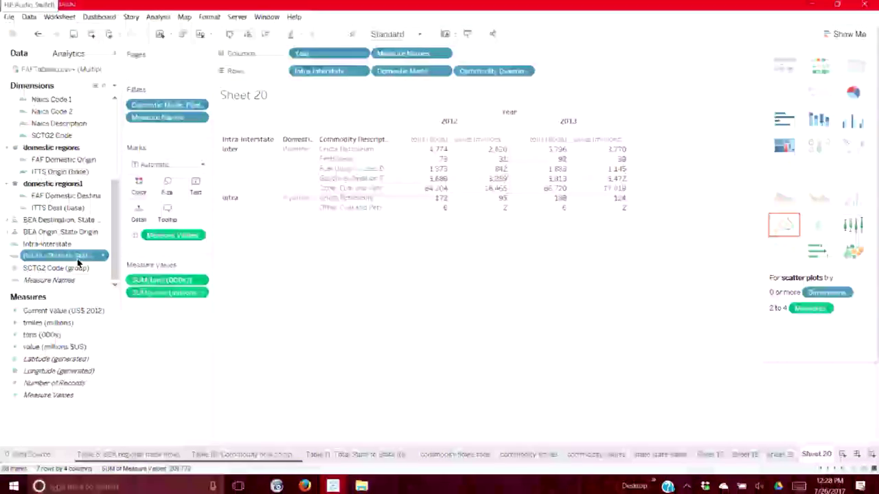
{"action": "left_click_drag", "start_coordinate": [77, 262], "coordinate": [387, 163]}
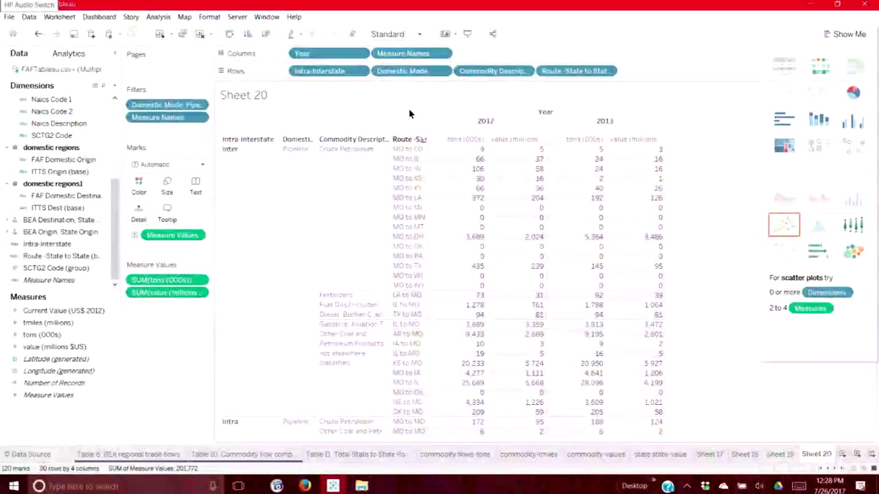
Try placing the route field before Commodity Description and taking Commodity Description off the rows, and undo both changes.
{"action": "left_click_drag", "start_coordinate": [548, 71], "coordinate": [461, 70]}
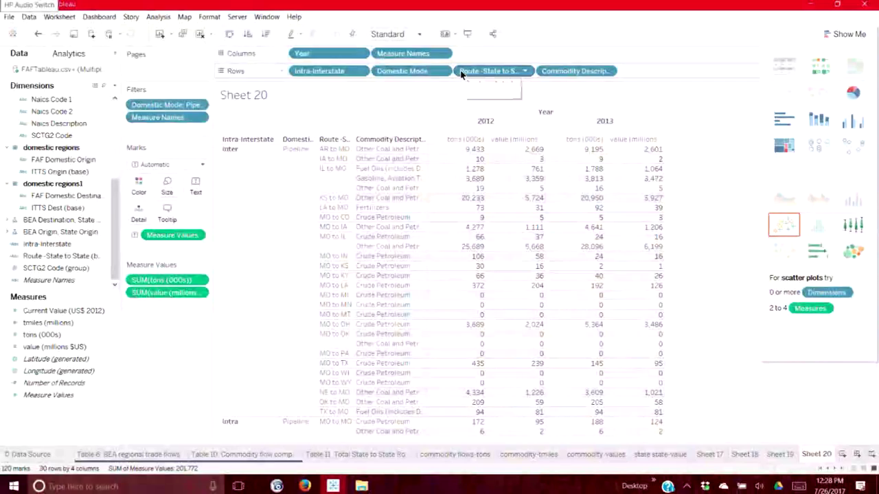
{"action": "left_click_drag", "start_coordinate": [461, 72], "coordinate": [582, 77]}
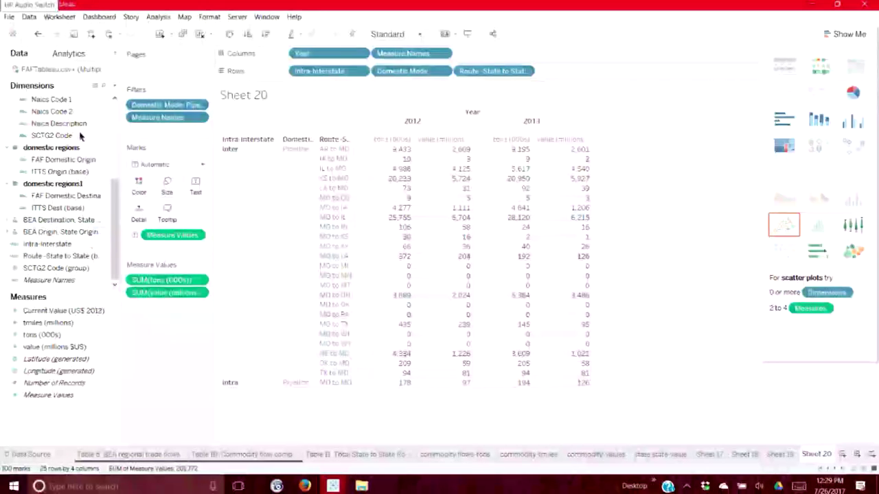
{"action": "left_click", "coordinate": [38, 34]}
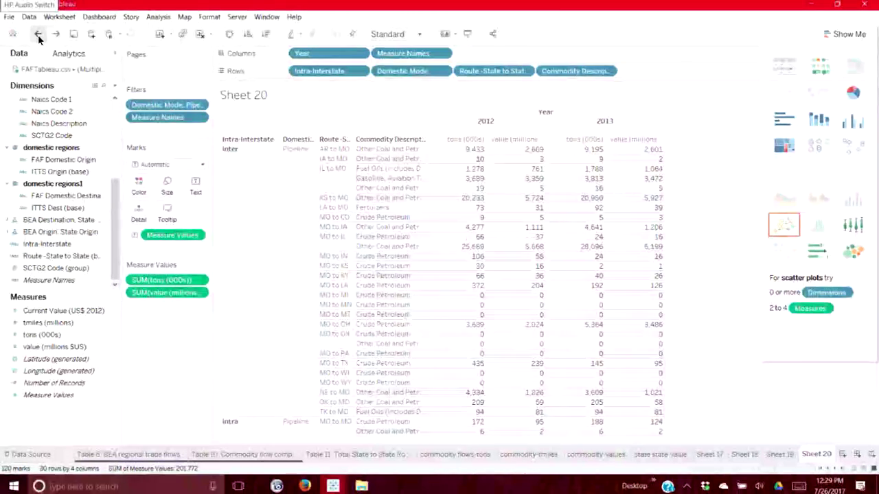
{"action": "left_click", "coordinate": [38, 35]}
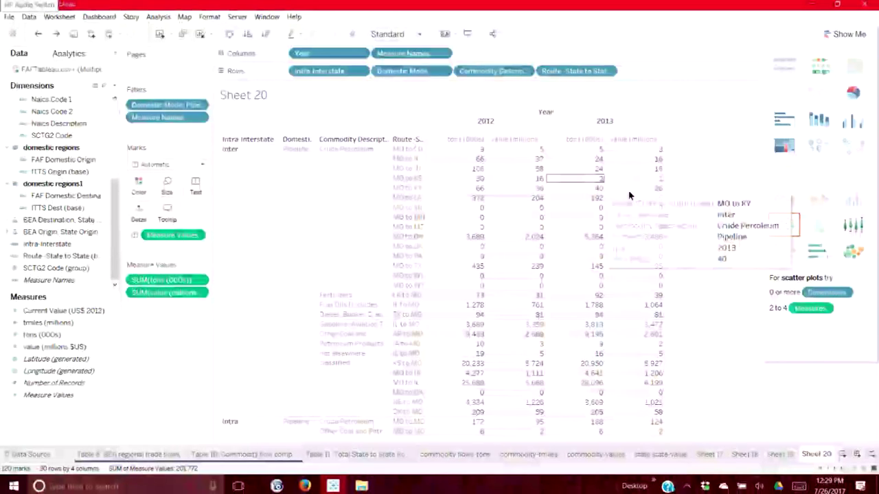
Create a new worksheet with the Foreign-Import-Country field from FAFTableau.csv on the rows and fill it with tons (000s).
{"action": "left_click", "coordinate": [843, 454]}
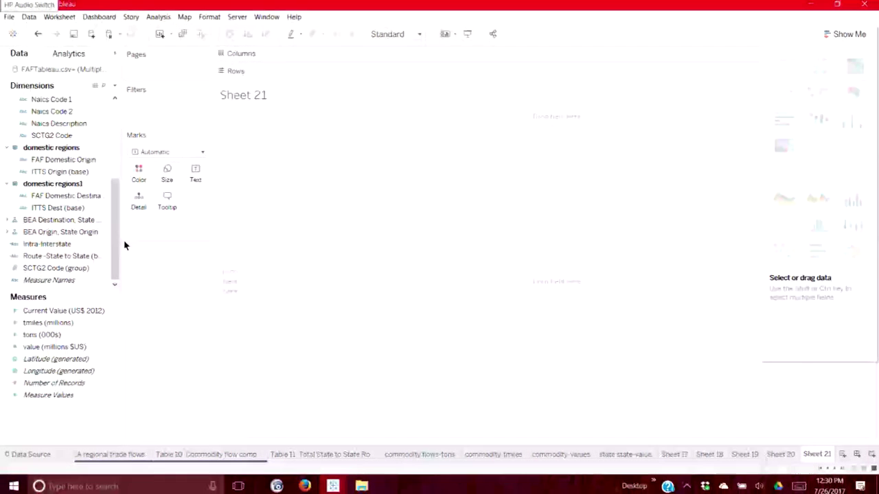
{"action": "left_click", "coordinate": [685, 460]}
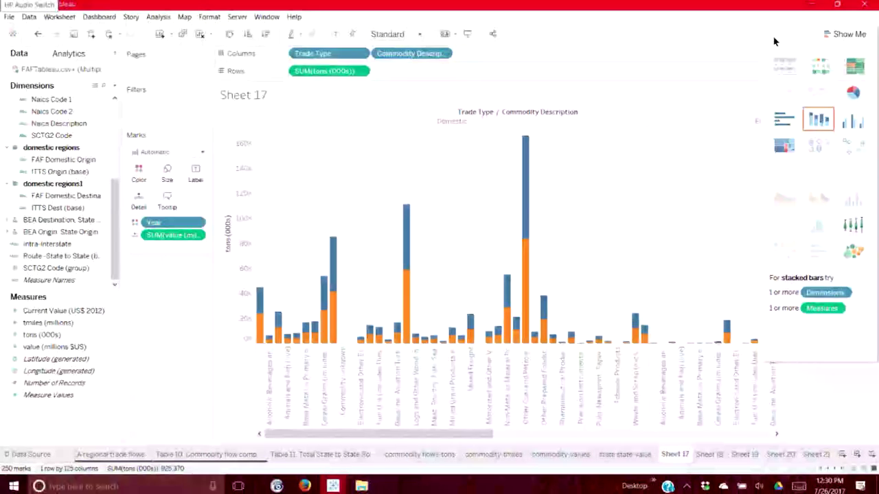
{"action": "left_click", "coordinate": [815, 455]}
{"action": "left_click", "coordinate": [789, 457]}
{"action": "left_click", "coordinate": [815, 456]}
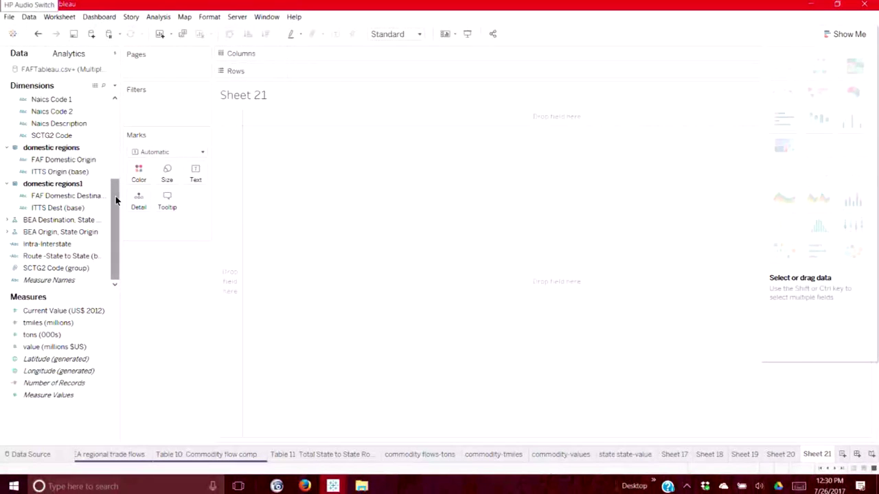
{"action": "scroll", "coordinate": [114, 165], "scroll_direction": "up", "scroll_amount": 3}
{"action": "scroll", "coordinate": [111, 146], "scroll_direction": "up", "scroll_amount": 2}
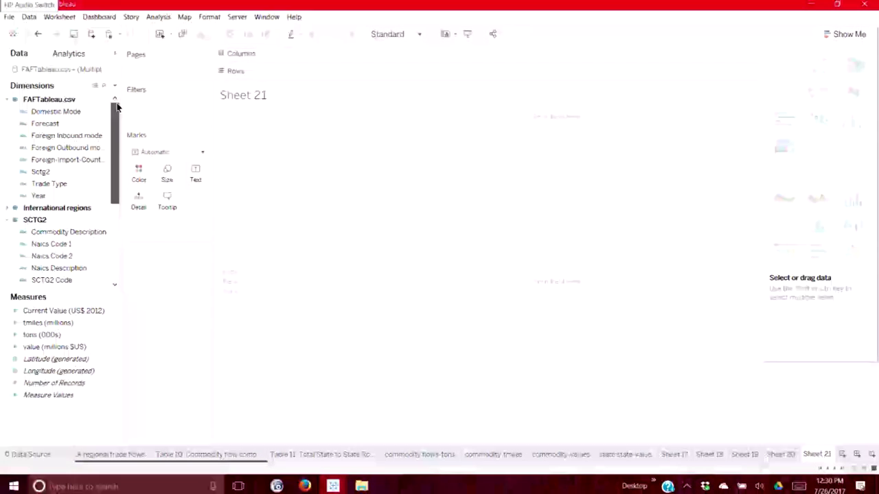
{"action": "left_click", "coordinate": [82, 164]}
{"action": "left_click_drag", "start_coordinate": [82, 165], "coordinate": [332, 194]}
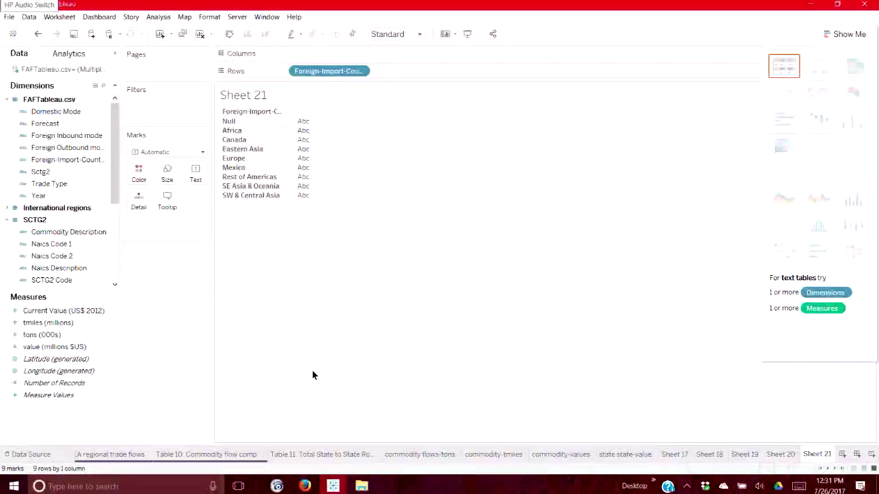
{"action": "left_click", "coordinate": [59, 383]}
{"action": "left_click_drag", "start_coordinate": [59, 384], "coordinate": [298, 171]}
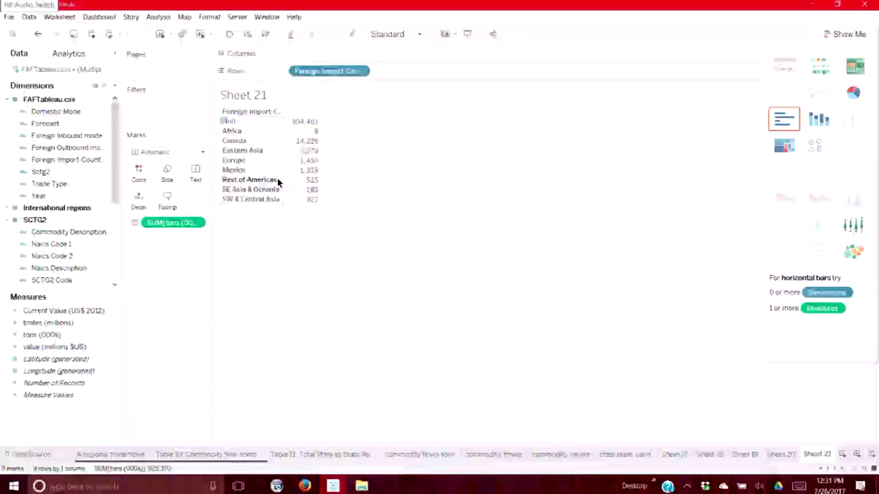
Exclude the Null entry from the foreign import table and split the tons by Year across the columns.
{"action": "left_click", "coordinate": [237, 124]}
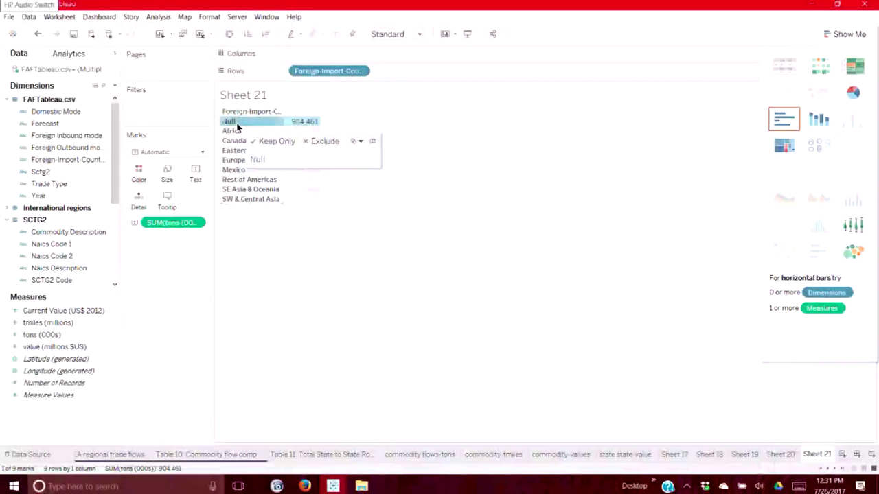
{"action": "left_click", "coordinate": [321, 140]}
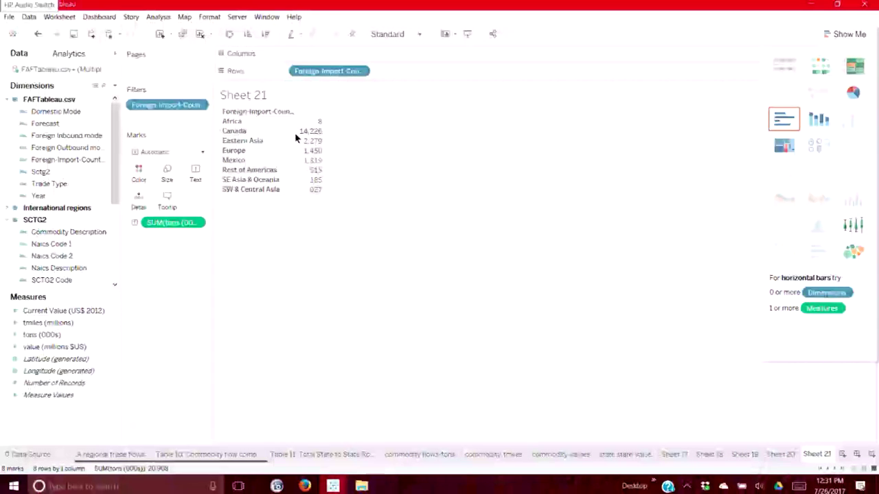
{"action": "left_click", "coordinate": [51, 198]}
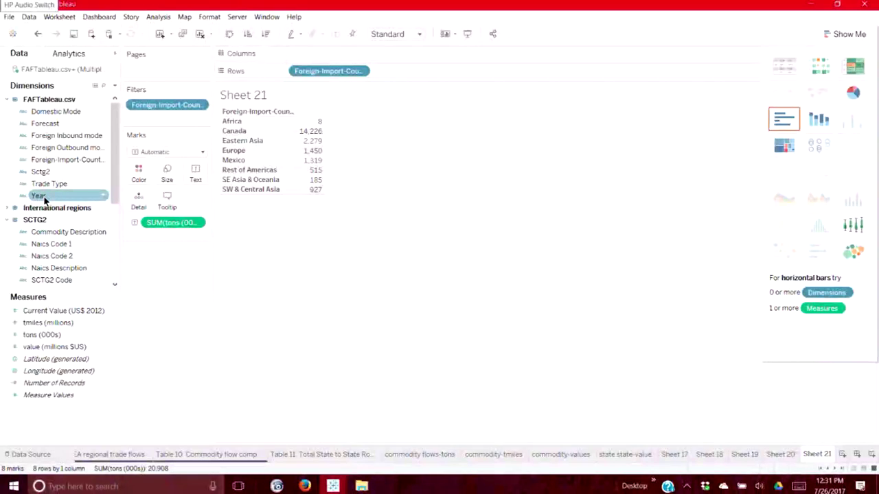
{"action": "left_click_drag", "start_coordinate": [45, 199], "coordinate": [316, 57]}
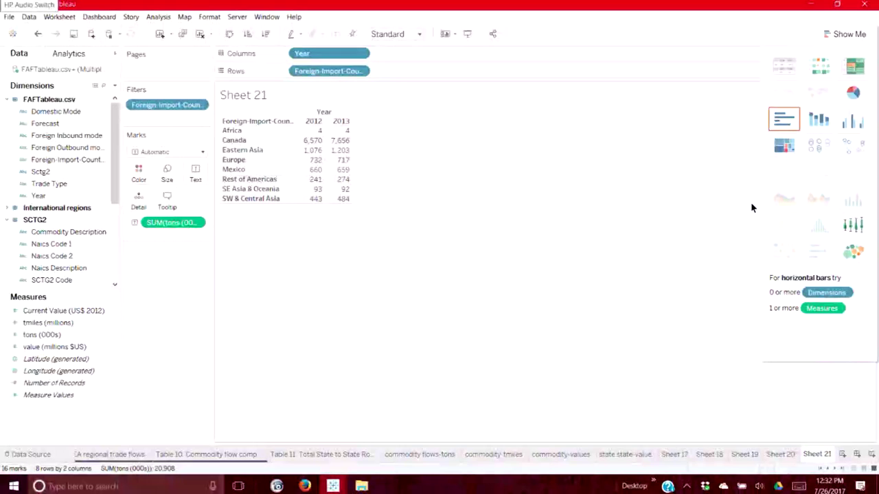
Try adding value (millions $US) to the foreign import table and removing tons (000s) from it, and undo these changes.
{"action": "left_click_drag", "start_coordinate": [69, 347], "coordinate": [332, 152]}
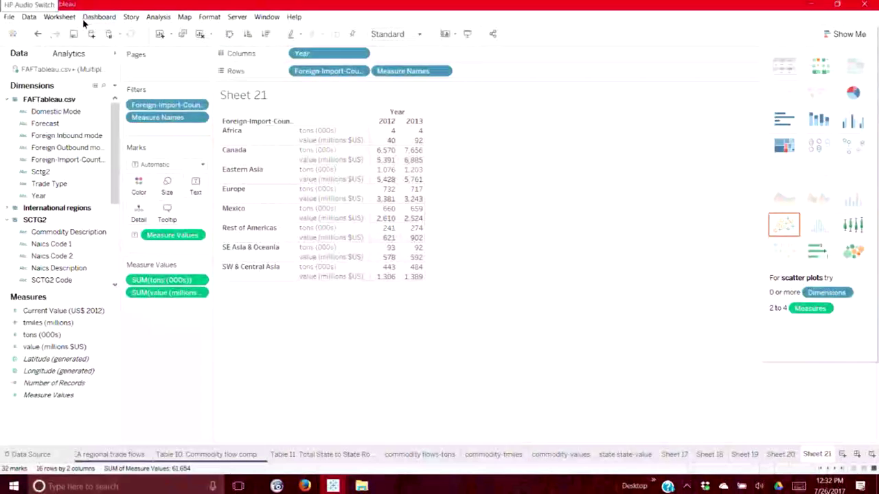
{"action": "left_click", "coordinate": [39, 34]}
{"action": "left_click_drag", "start_coordinate": [45, 346], "coordinate": [303, 157]}
{"action": "left_click_drag", "start_coordinate": [322, 143], "coordinate": [330, 142]}
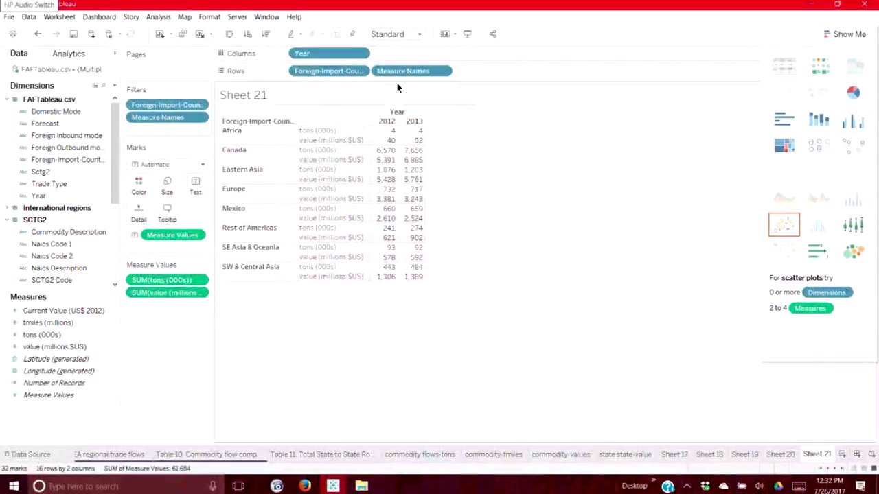
{"action": "mouse_move", "coordinate": [417, 193]}
{"action": "left_click", "coordinate": [162, 280]}
{"action": "key", "text": "Delete"}
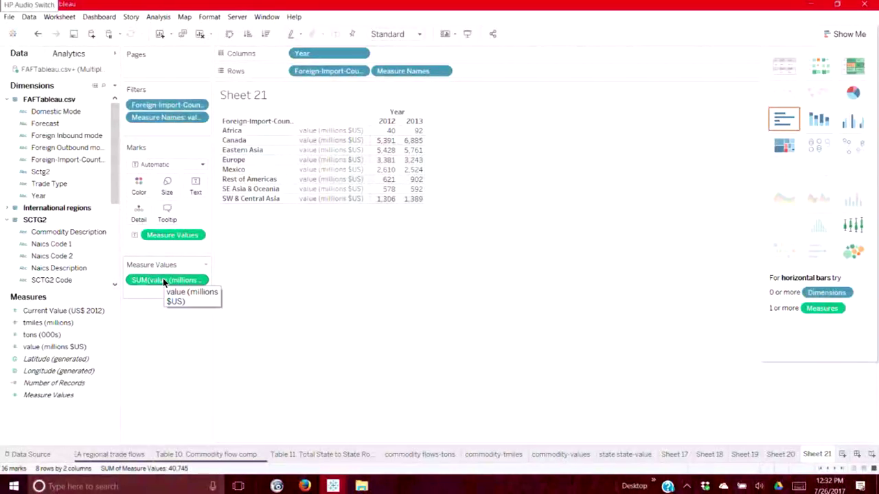
{"action": "left_click", "coordinate": [37, 35]}
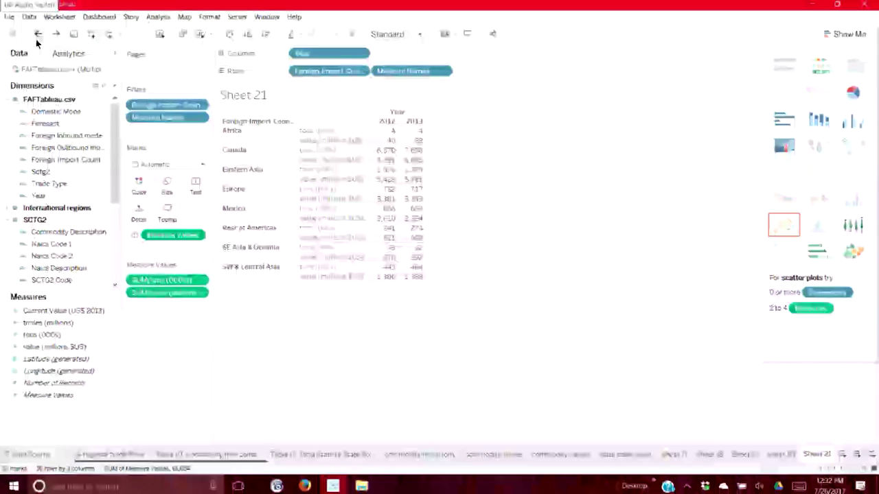
{"action": "left_click", "coordinate": [37, 35]}
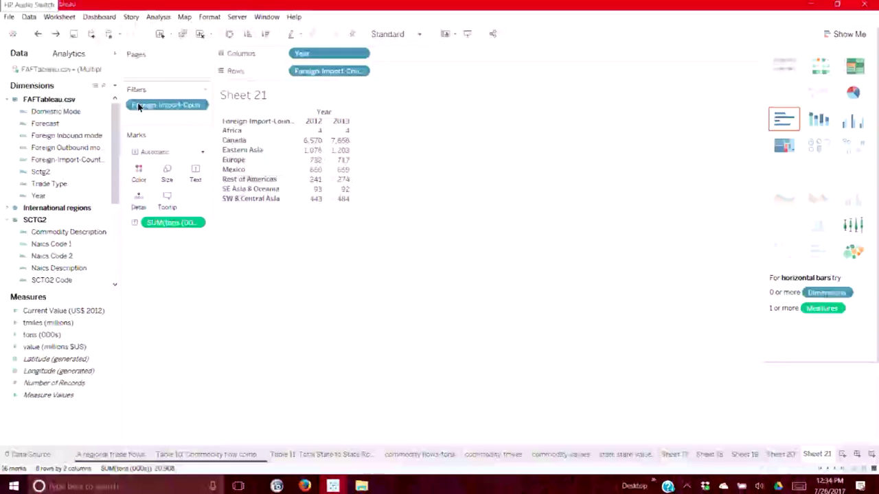
Add FAF Domestic Origin from domestic regions to the rows after the foreign import field and widen its column.
{"action": "scroll", "coordinate": [114, 163], "scroll_direction": "down", "scroll_amount": 3}
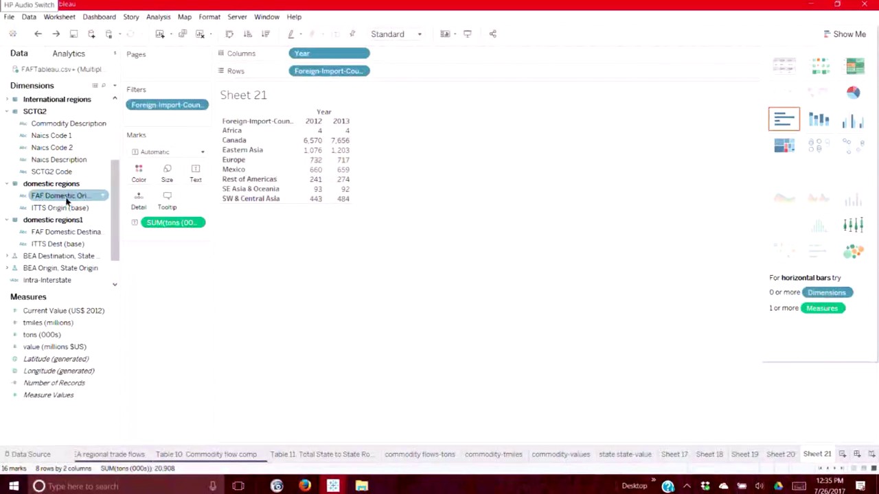
{"action": "left_click_drag", "start_coordinate": [66, 198], "coordinate": [294, 158]}
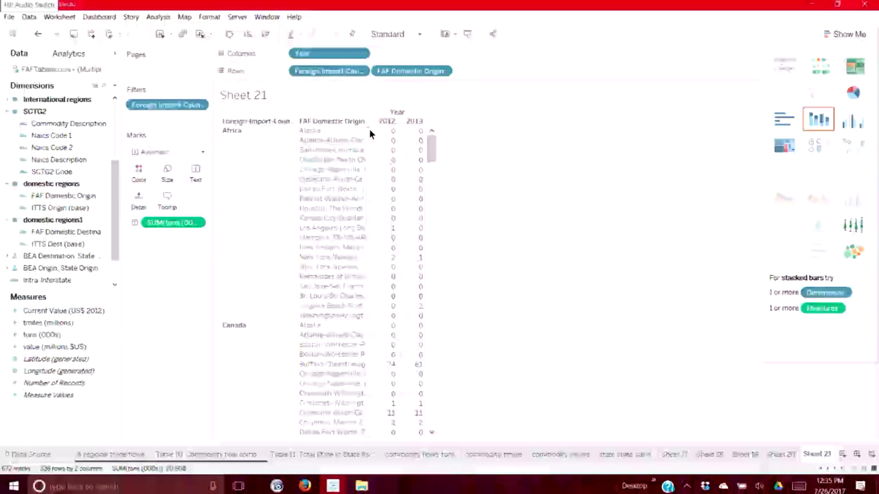
{"action": "left_click_drag", "start_coordinate": [371, 142], "coordinate": [392, 143]}
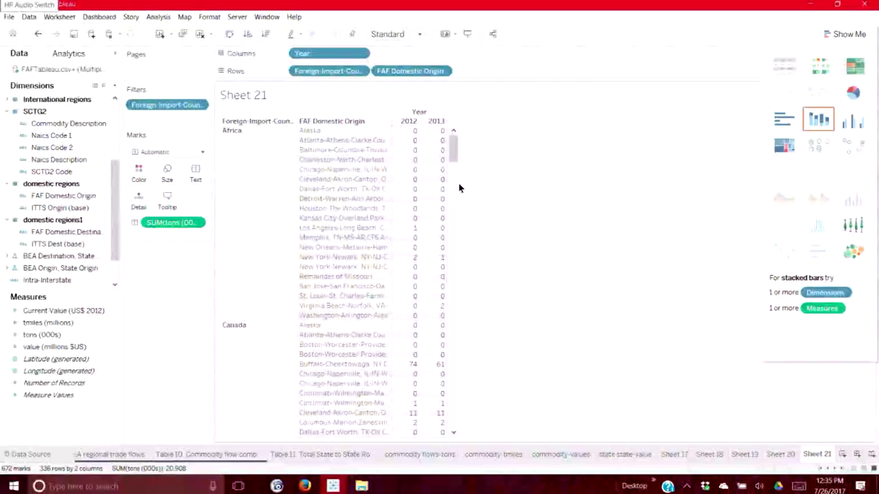
{"action": "mouse_move", "coordinate": [408, 216]}
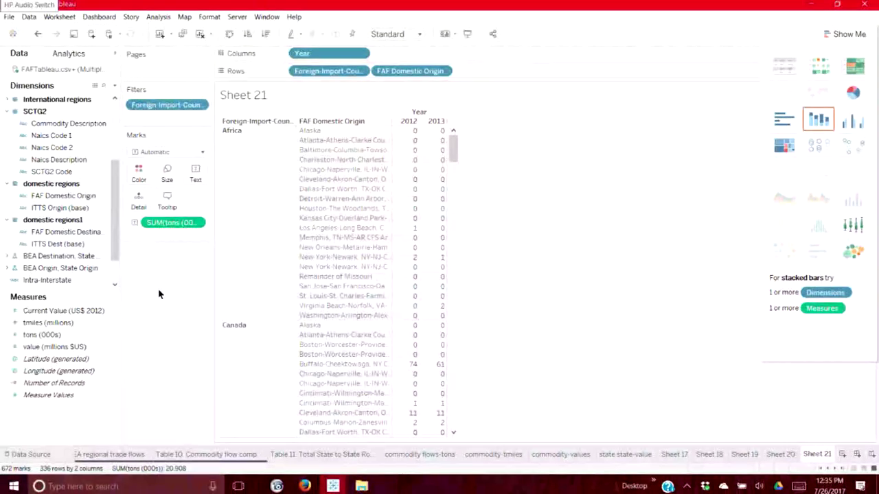
{"action": "left_click", "coordinate": [54, 336]}
{"action": "right_click", "coordinate": [49, 336]}
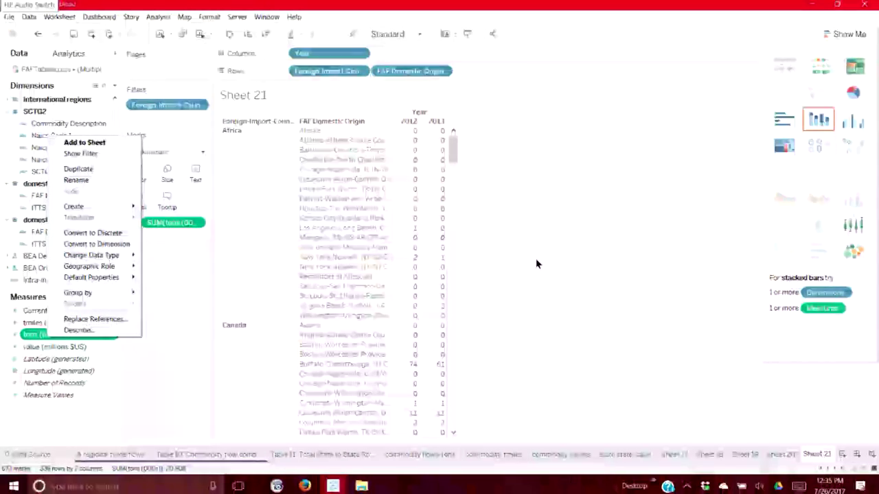
{"action": "left_click", "coordinate": [555, 231]}
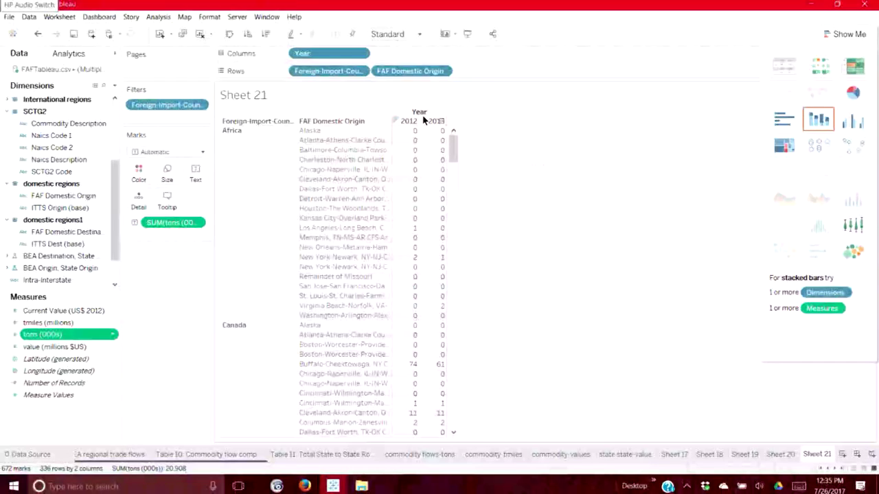
Filter the foreign import table by tons (000s) to a range of values starting at 1.
{"action": "right_click", "coordinate": [182, 224]}
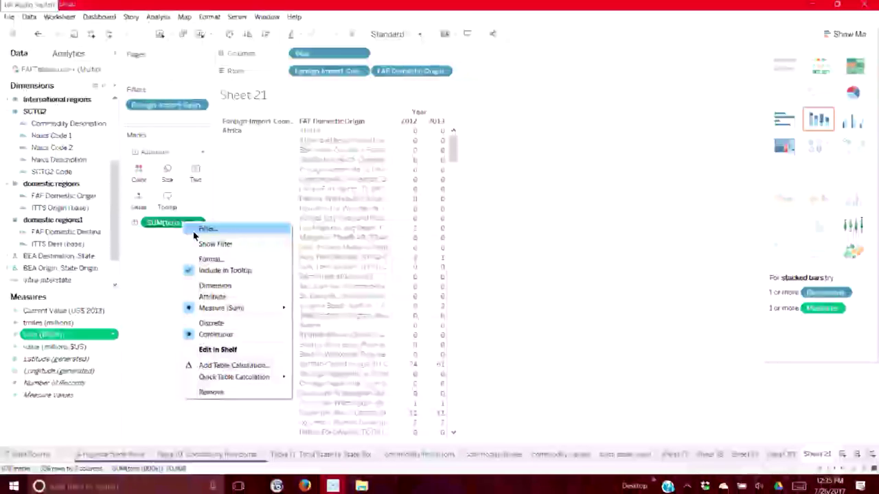
{"action": "key", "text": "Escape"}
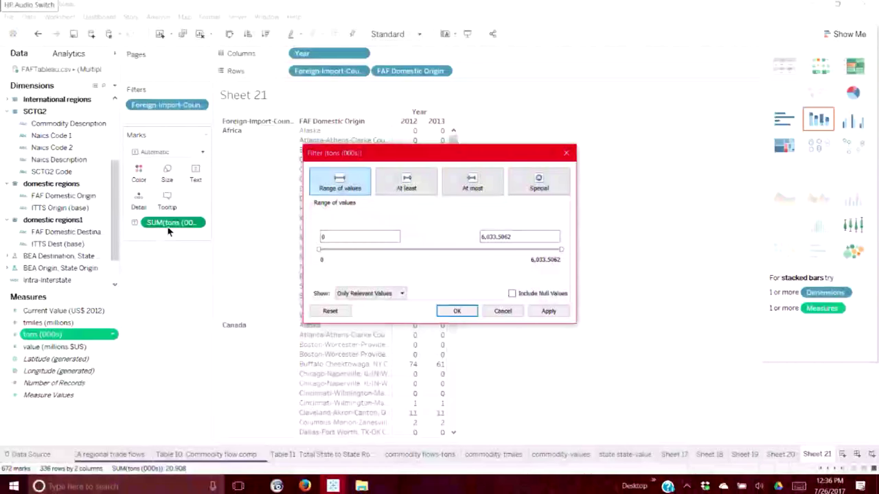
{"action": "double_click", "coordinate": [321, 238]}
{"action": "type", "text": "1"}
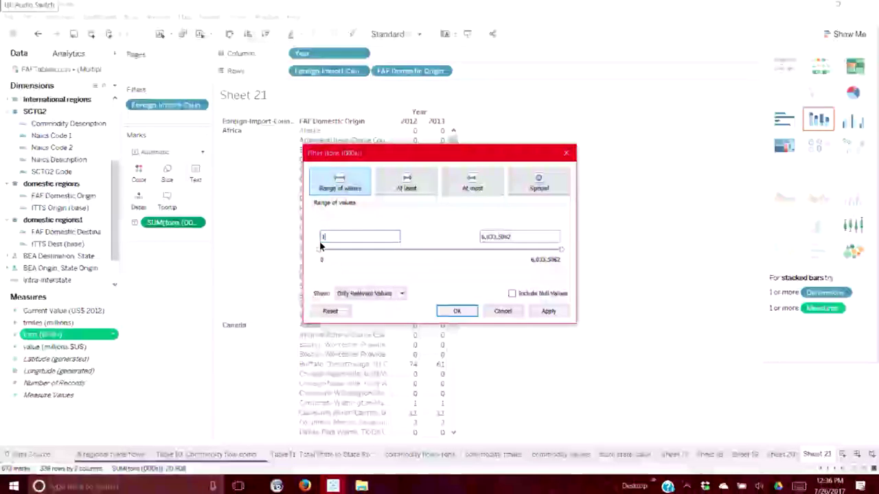
{"action": "left_click", "coordinate": [452, 312]}
Reopen the tons (000s) filter to check its range of values and close it again.
{"action": "right_click", "coordinate": [182, 238]}
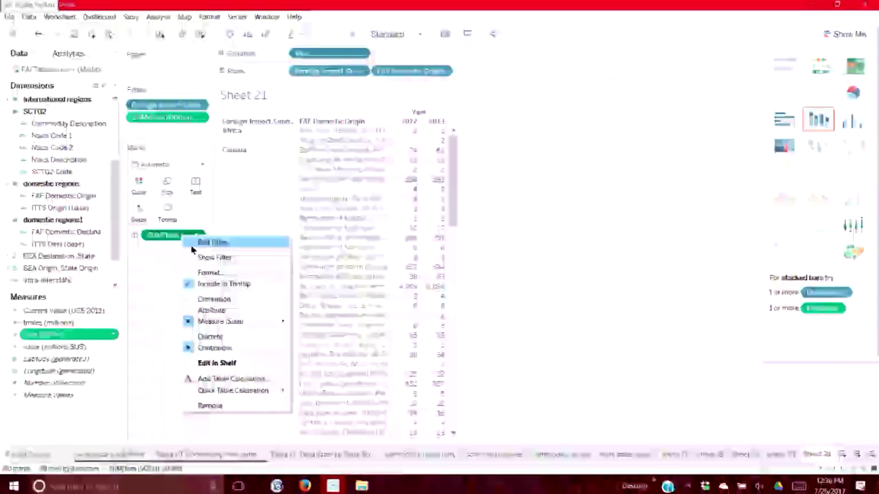
{"action": "left_click", "coordinate": [206, 243]}
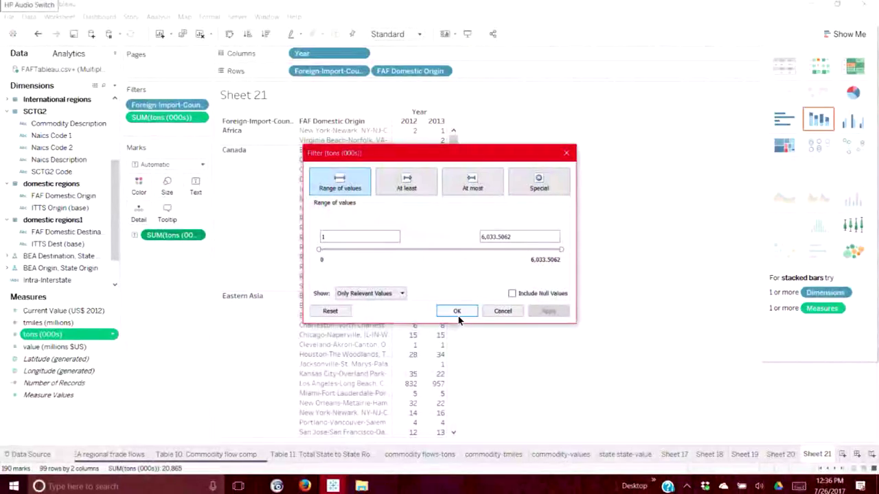
{"action": "left_click", "coordinate": [458, 311]}
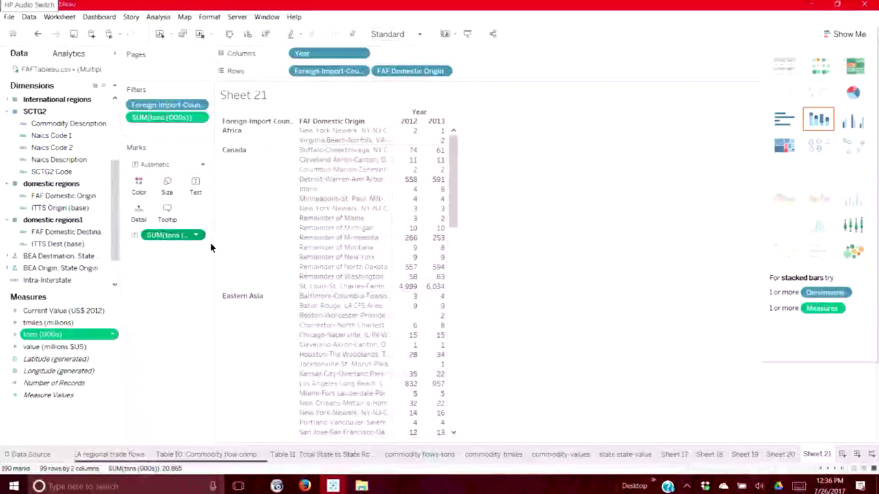
{"action": "right_click", "coordinate": [169, 237]}
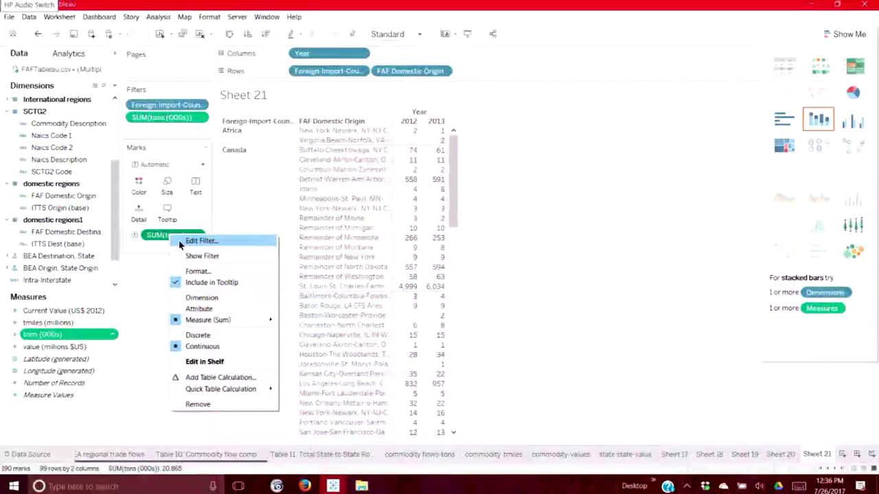
{"action": "left_click", "coordinate": [179, 243]}
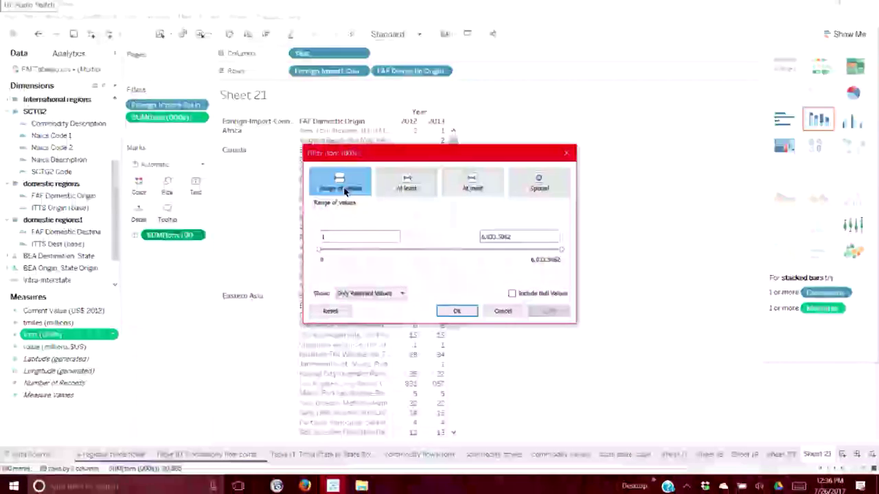
{"action": "left_click", "coordinate": [354, 237]}
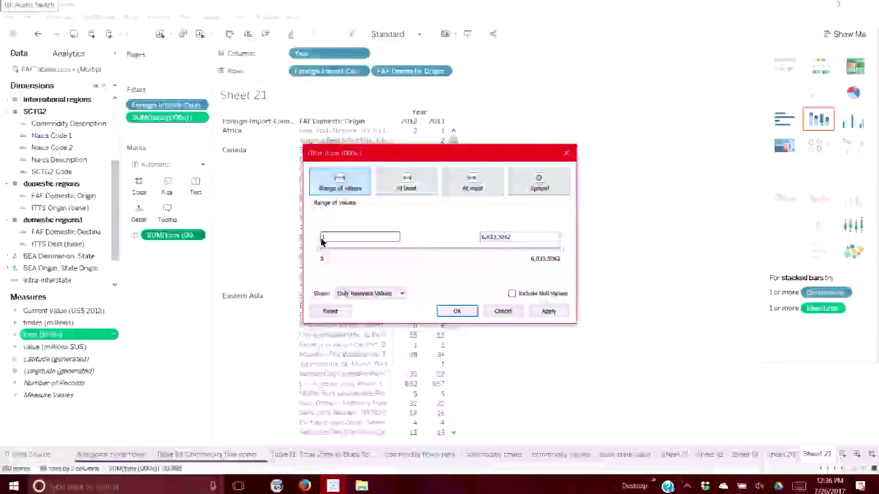
{"action": "left_click", "coordinate": [448, 311]}
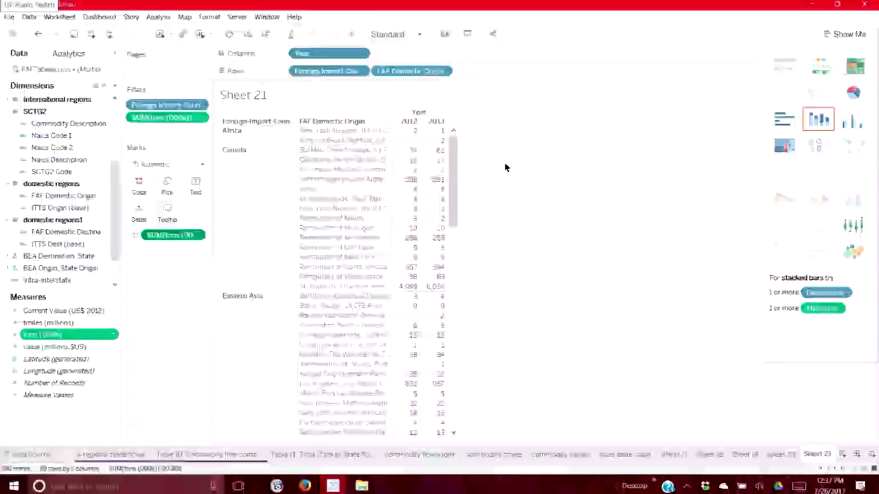
Keep only Canada in the foreign import table.
{"action": "left_click_drag", "start_coordinate": [116, 173], "coordinate": [117, 135]}
{"action": "left_click", "coordinate": [228, 152]}
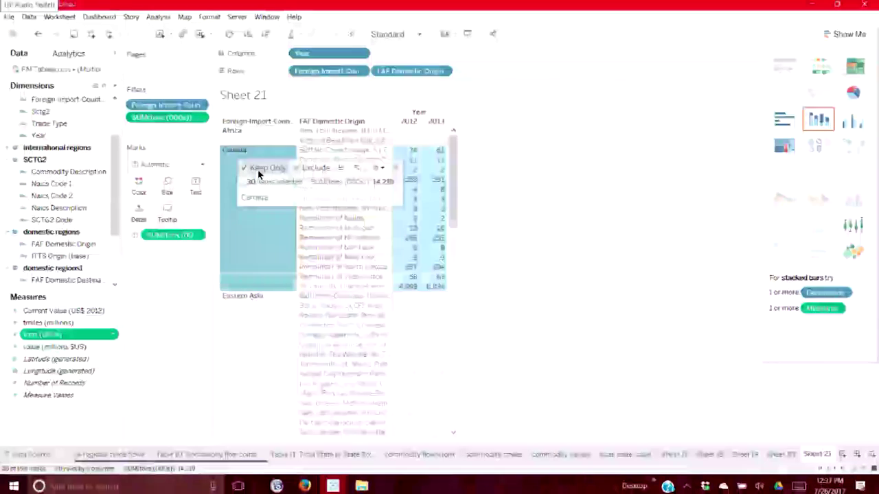
{"action": "left_click", "coordinate": [257, 169]}
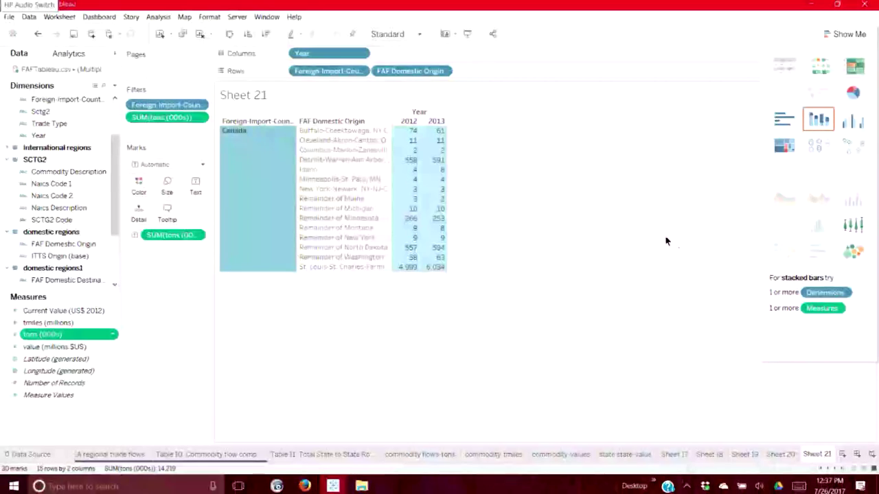
{"action": "left_click", "coordinate": [580, 209]}
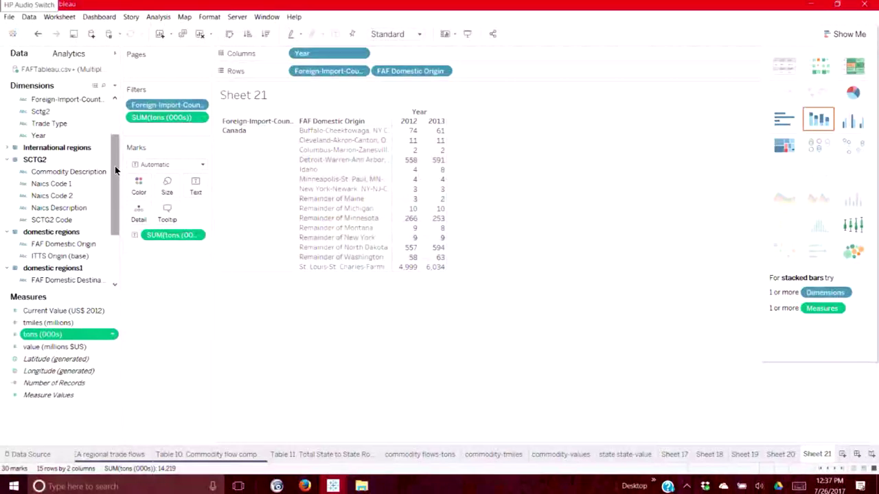
Add Foreign Inbound mode to the rows between the foreign import field and FAF Domestic Origin, and widen the mode and origin columns.
{"action": "scroll", "coordinate": [115, 171], "scroll_direction": "up", "scroll_amount": 3}
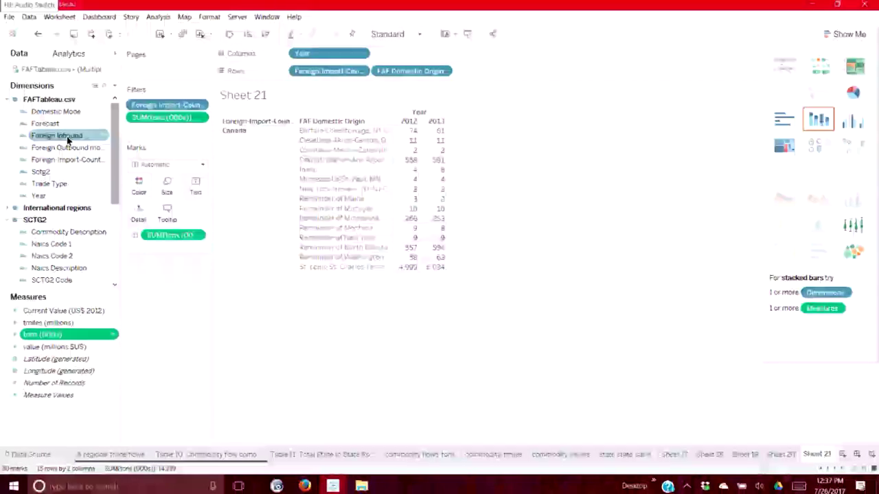
{"action": "left_click_drag", "start_coordinate": [71, 137], "coordinate": [389, 158]}
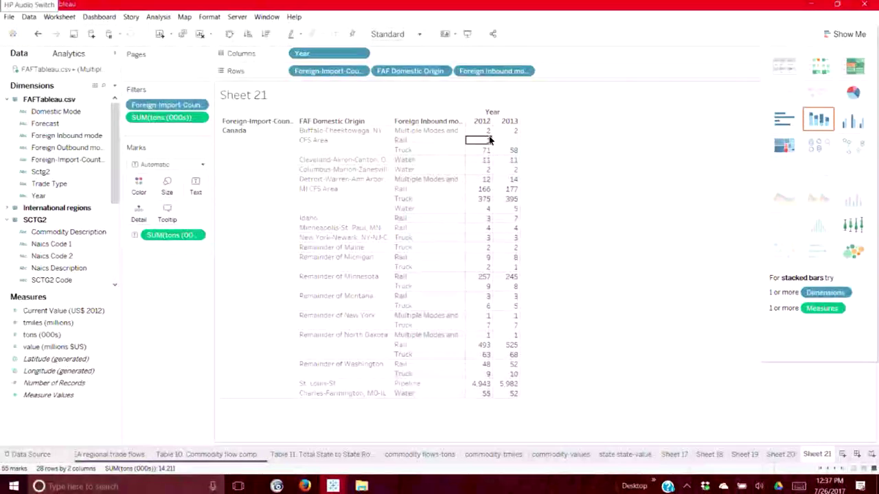
{"action": "left_click_drag", "start_coordinate": [465, 138], "coordinate": [493, 135]}
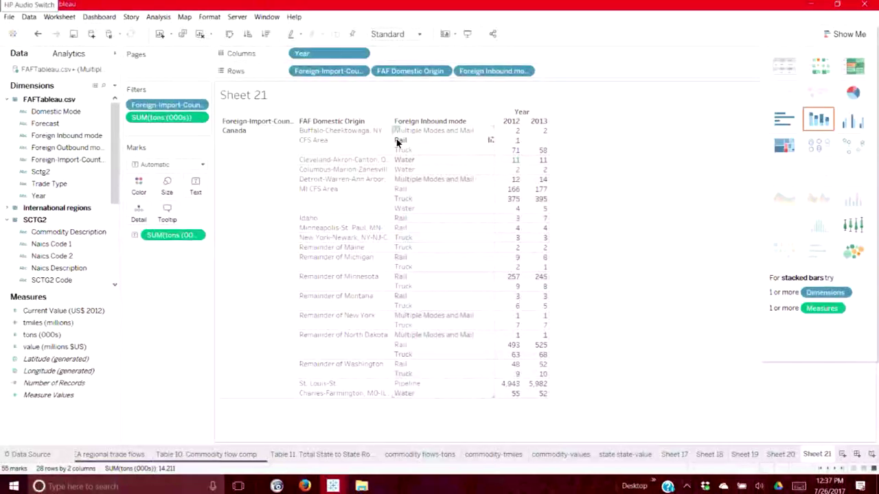
{"action": "left_click_drag", "start_coordinate": [415, 148], "coordinate": [442, 149]}
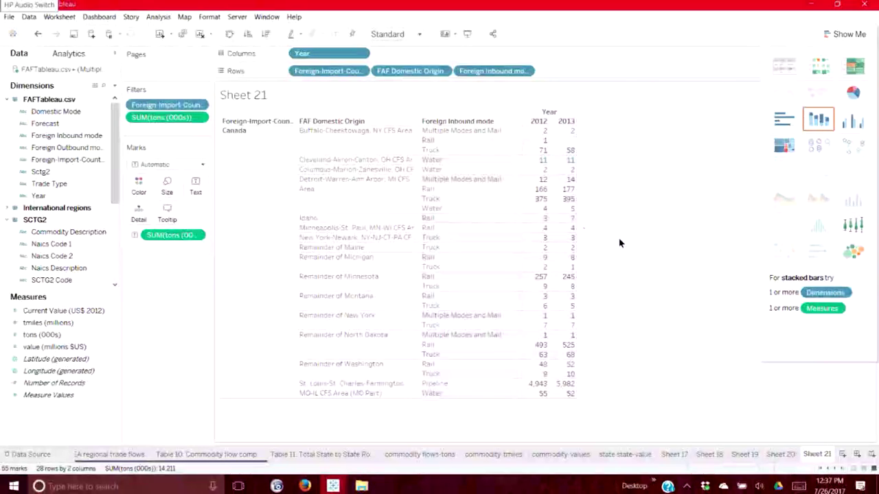
{"action": "left_click_drag", "start_coordinate": [489, 77], "coordinate": [392, 72]}
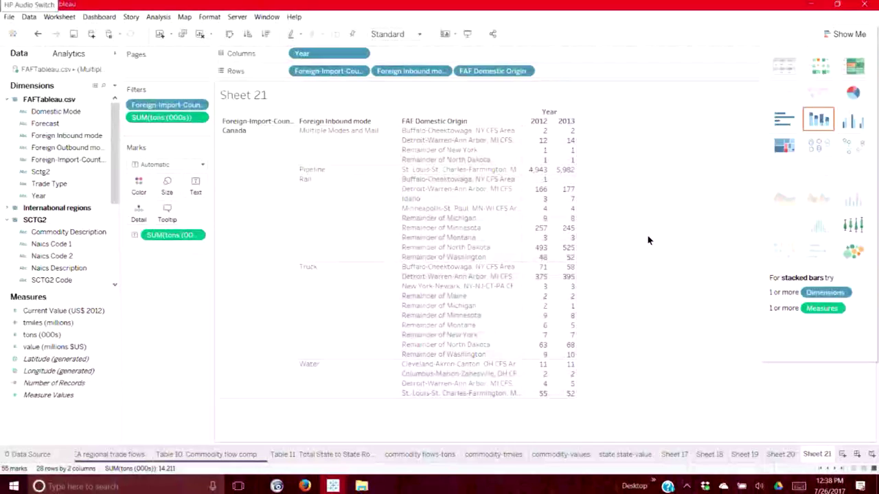
Open the data source page and examine the tables behind the faf4 codes and FAFTableau connections.
{"action": "left_click", "coordinate": [31, 457]}
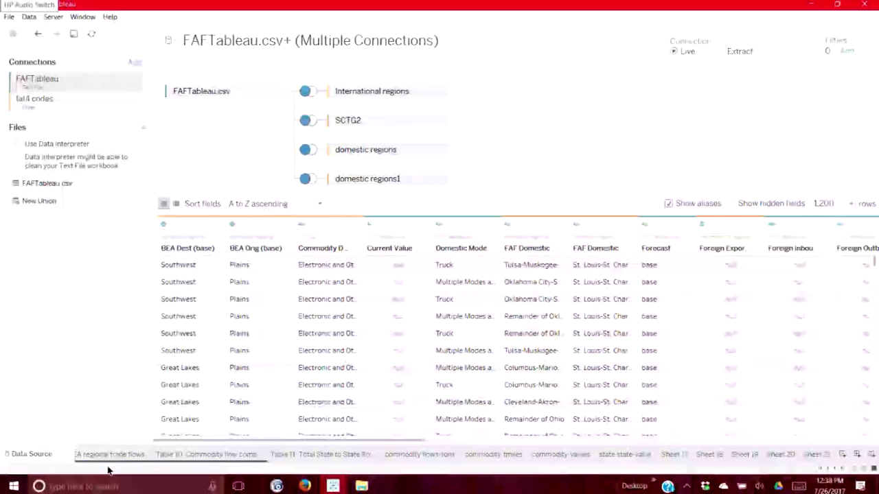
{"action": "scroll", "coordinate": [199, 459], "scroll_direction": "up", "scroll_amount": 3}
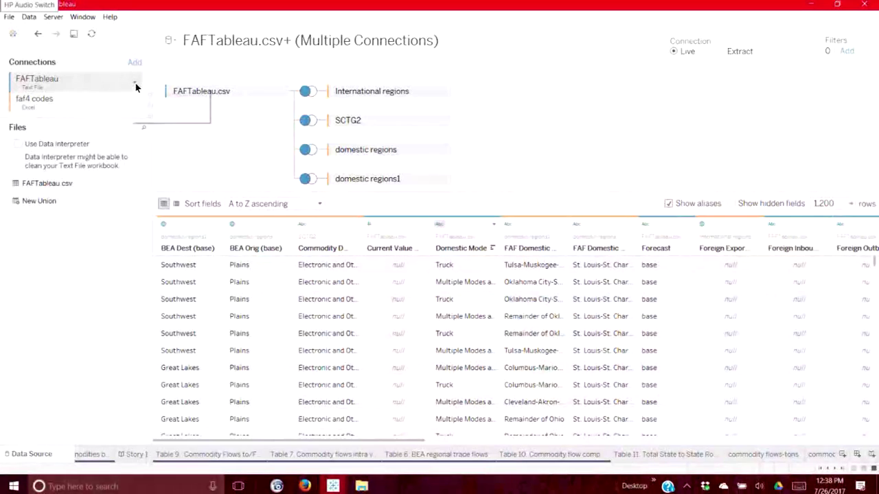
{"action": "left_click", "coordinate": [135, 86]}
{"action": "left_click", "coordinate": [117, 88]}
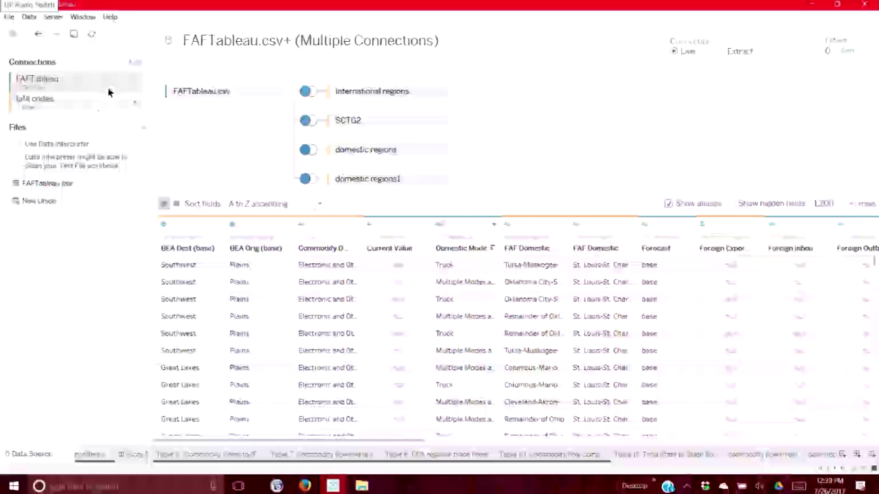
{"action": "left_click", "coordinate": [94, 104]}
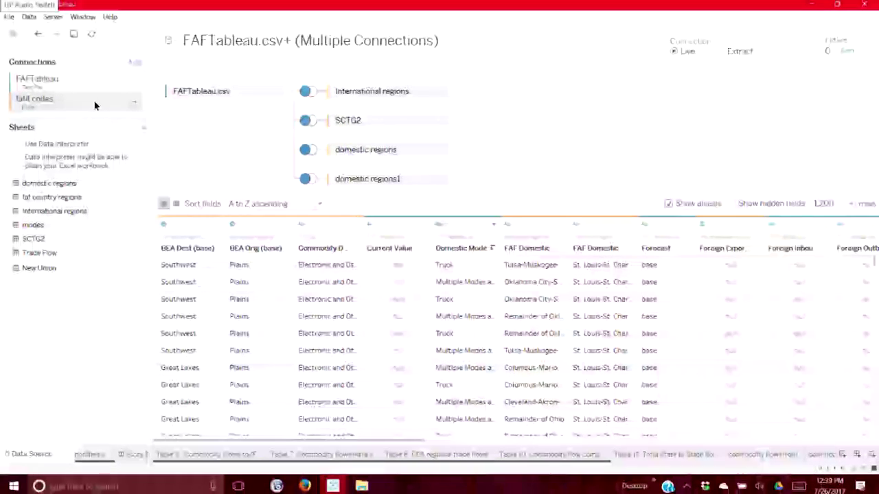
{"action": "left_click", "coordinate": [45, 81]}
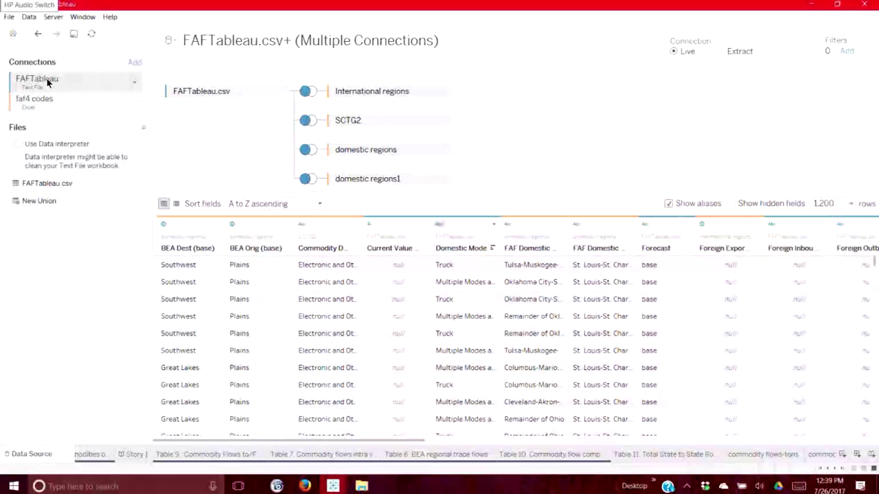
Edit the FAFTableau connection, open FAFTableau.csv from its file chooser in Excel 2016, and maximize the Excel window.
{"action": "left_click", "coordinate": [135, 83]}
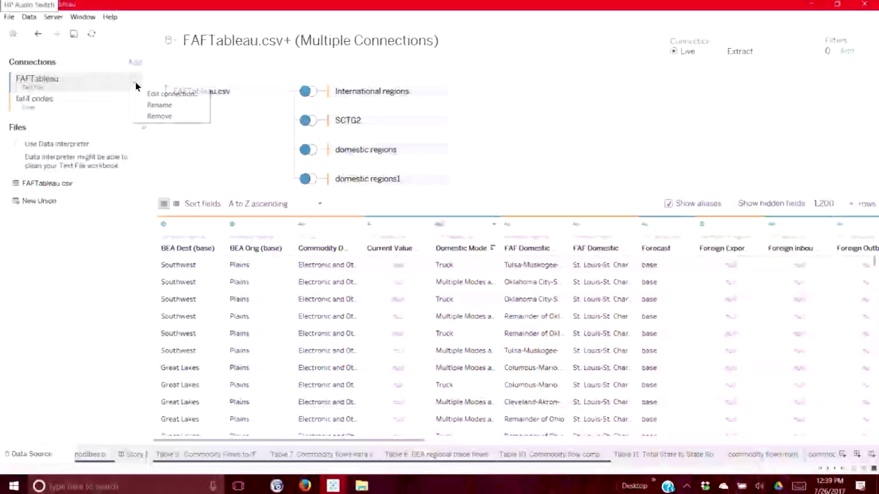
{"action": "left_click", "coordinate": [146, 93]}
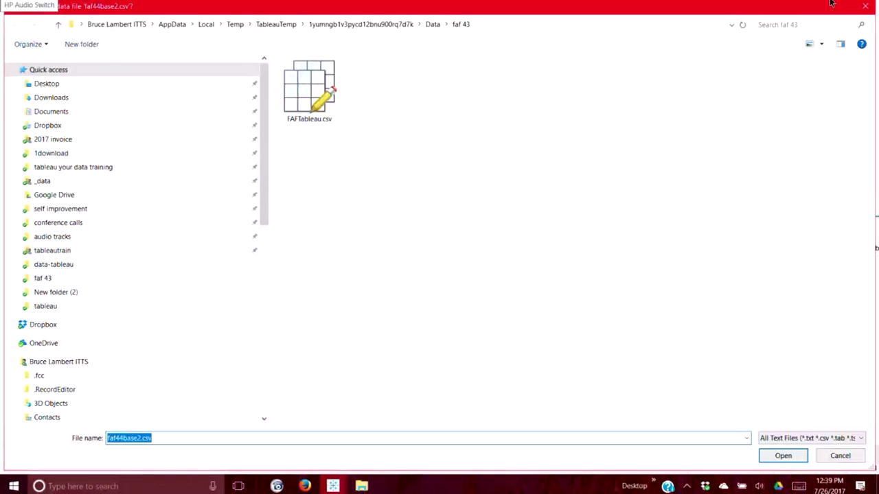
{"action": "right_click", "coordinate": [300, 81]}
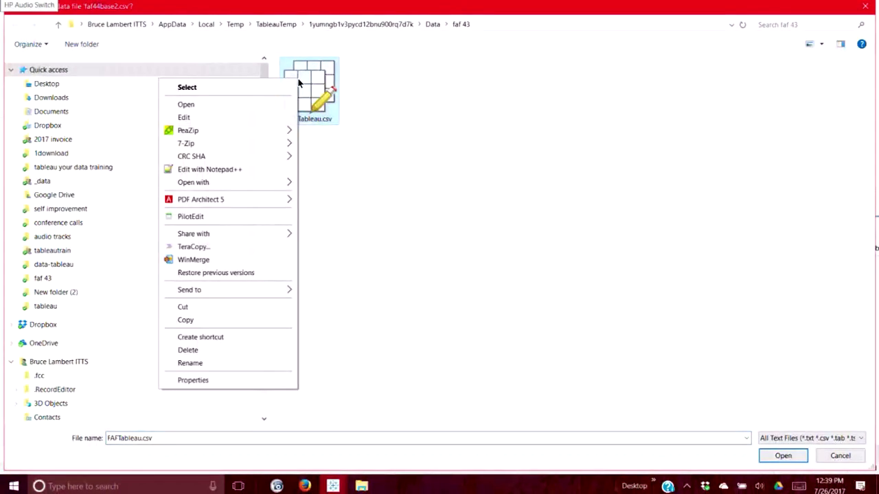
{"action": "mouse_move", "coordinate": [266, 183]}
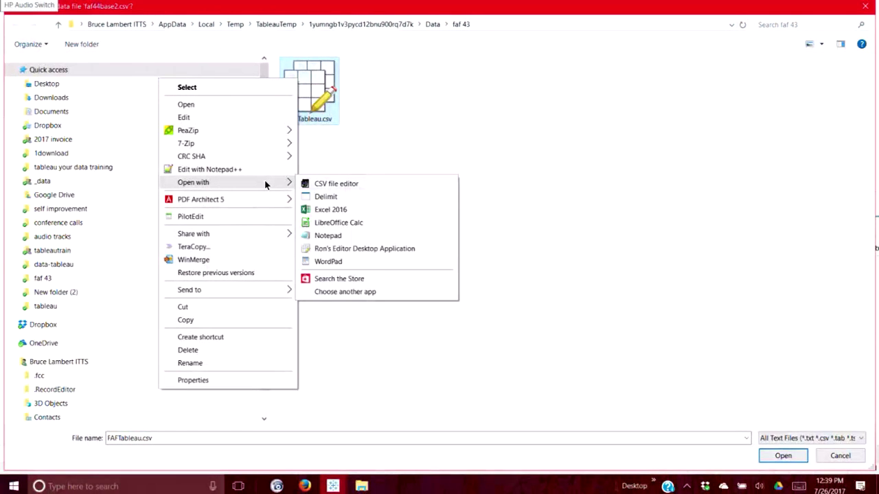
{"action": "left_click", "coordinate": [324, 210]}
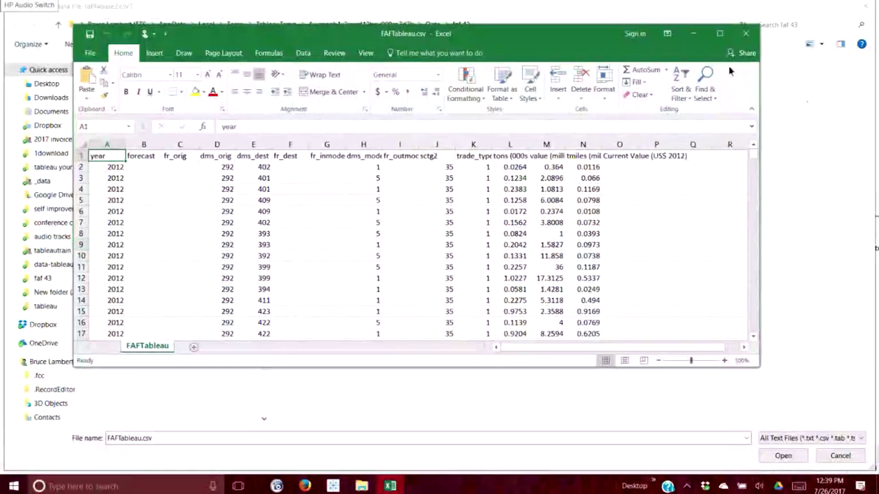
{"action": "left_click", "coordinate": [719, 33]}
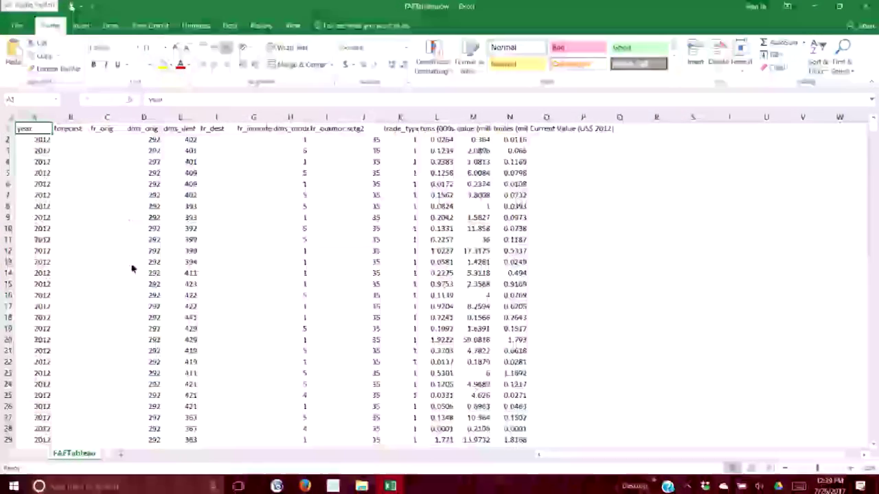
Examine the records in FAFTableau.csv and its year, forecast, and foreign and domestic origin and destination columns.
{"action": "scroll", "coordinate": [471, 252], "scroll_direction": "down", "scroll_amount": 4}
{"action": "scroll", "coordinate": [473, 254], "scroll_direction": "up", "scroll_amount": 4}
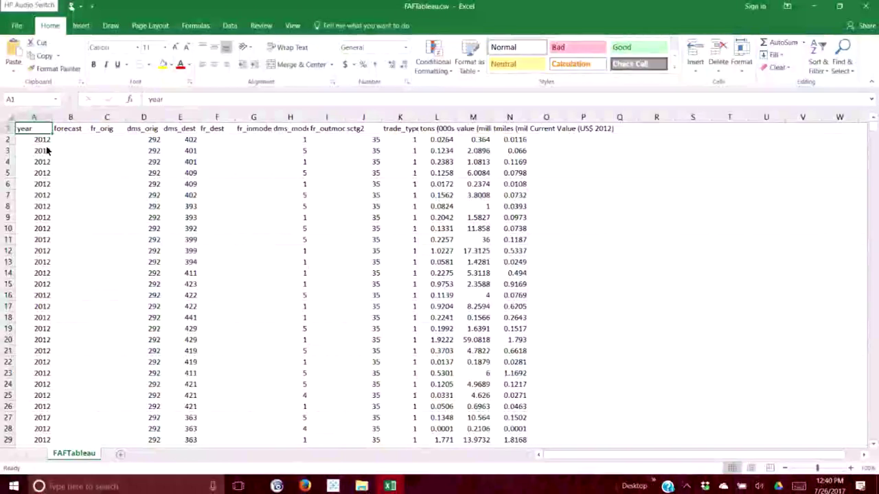
{"action": "scroll", "coordinate": [46, 150], "scroll_direction": "down", "scroll_amount": 20}
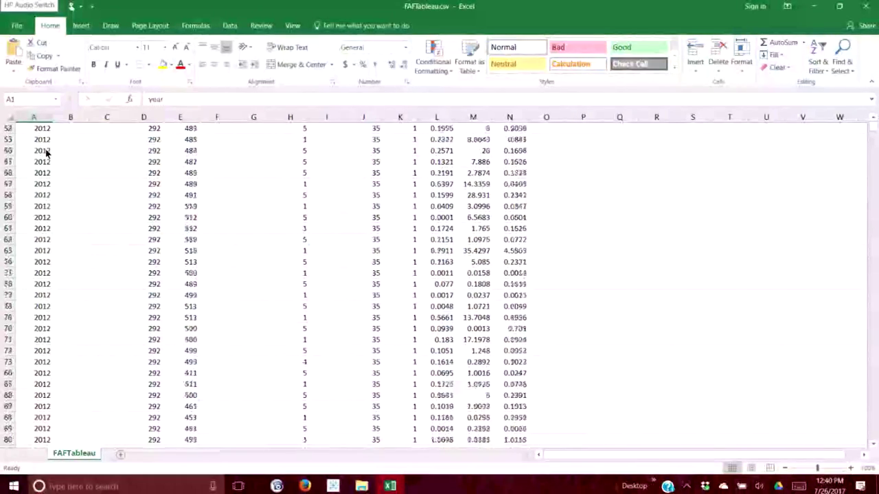
{"action": "scroll", "coordinate": [58, 149], "scroll_direction": "up", "scroll_amount": 20}
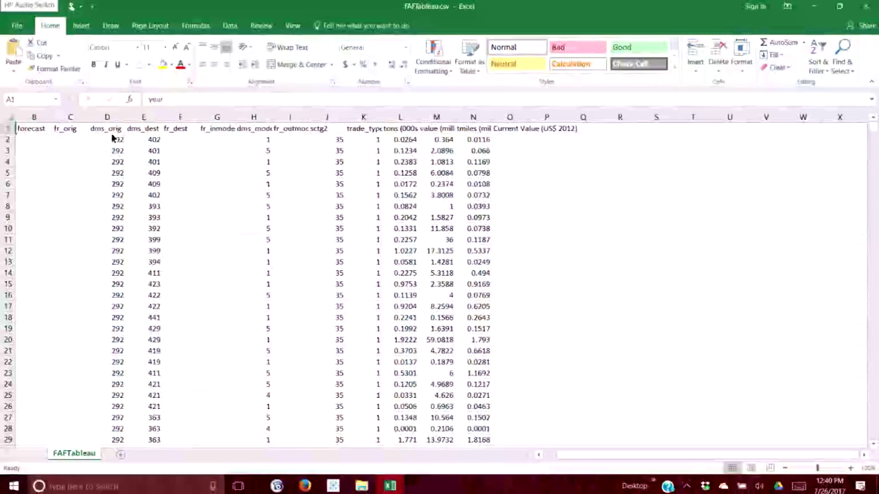
{"action": "left_click", "coordinate": [30, 131]}
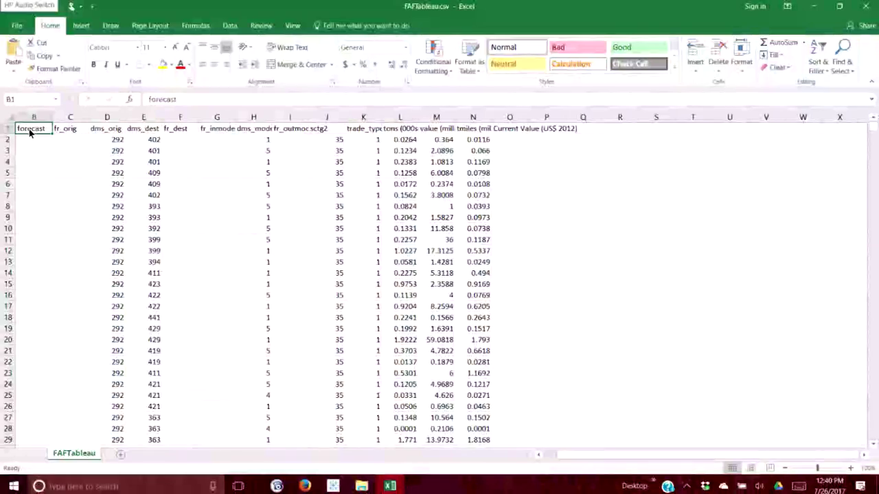
{"action": "left_click", "coordinate": [72, 130]}
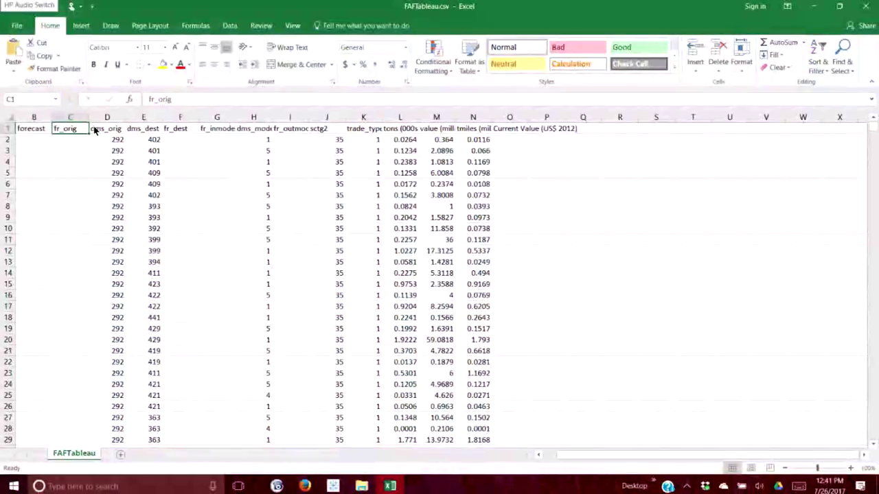
{"action": "key", "text": "Left"}
{"action": "key", "text": "Left"}
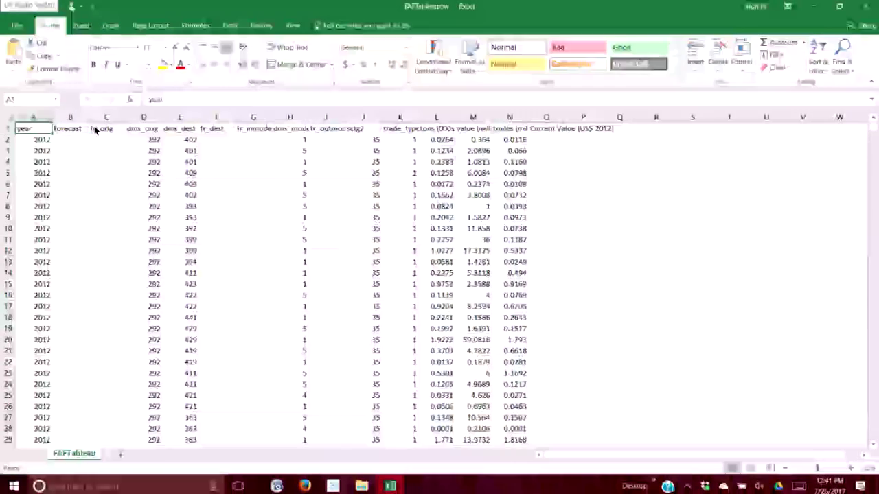
{"action": "left_click", "coordinate": [131, 129]}
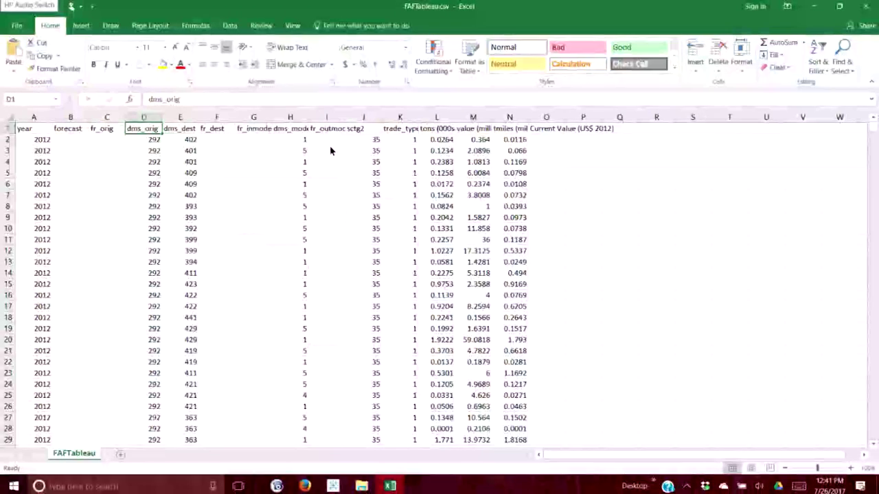
{"action": "left_click", "coordinate": [181, 129]}
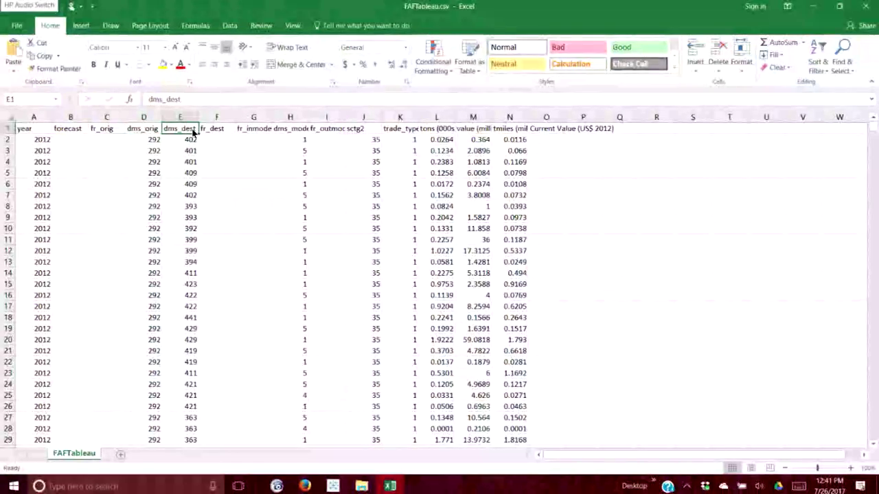
{"action": "left_click", "coordinate": [156, 129]}
{"action": "left_click", "coordinate": [207, 130]}
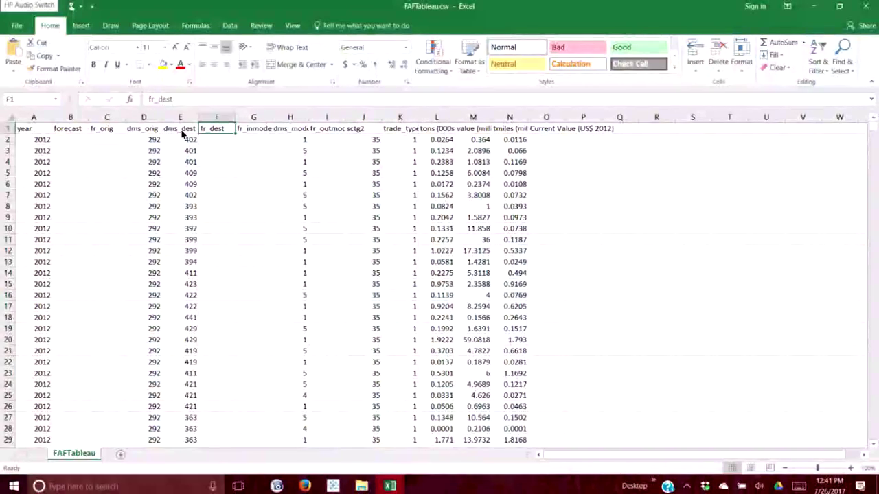
Examine the mode, sctg2, trade_type, tons, value, tmiles and Current Value columns, and close FAFTableau.csv and its file chooser.
{"action": "left_click", "coordinate": [249, 131]}
{"action": "left_click", "coordinate": [295, 129]}
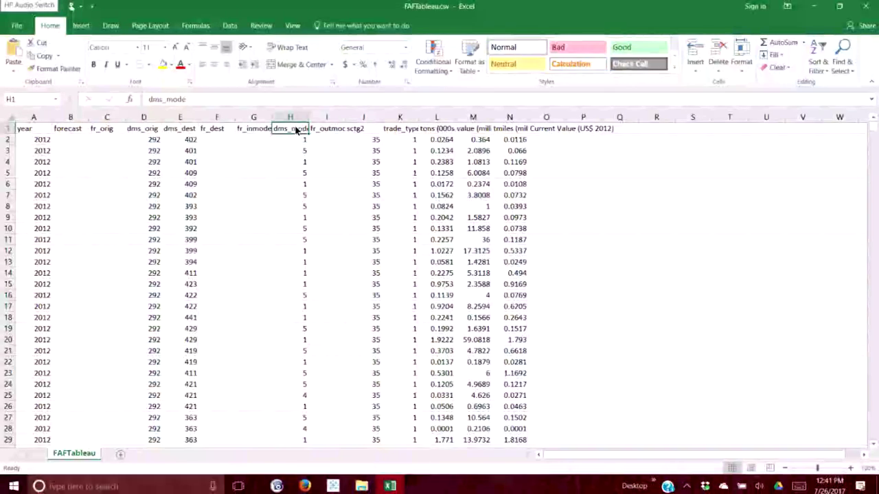
{"action": "left_click", "coordinate": [328, 129]}
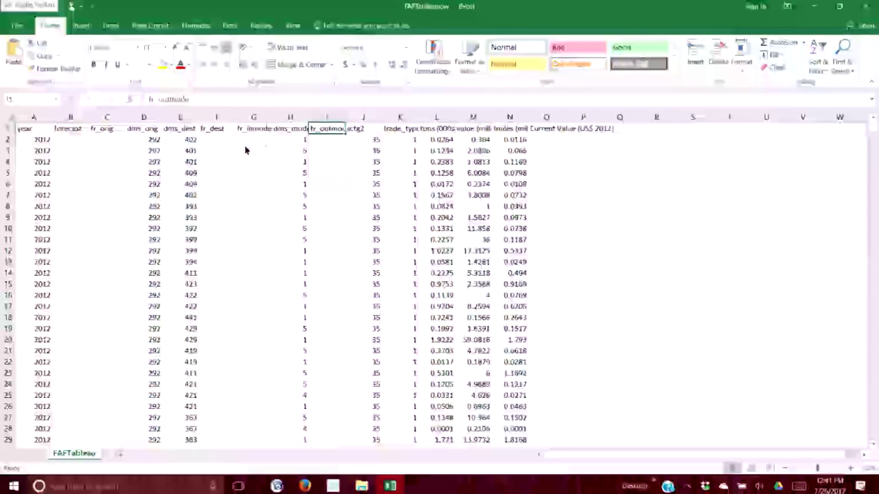
{"action": "left_click", "coordinate": [365, 129]}
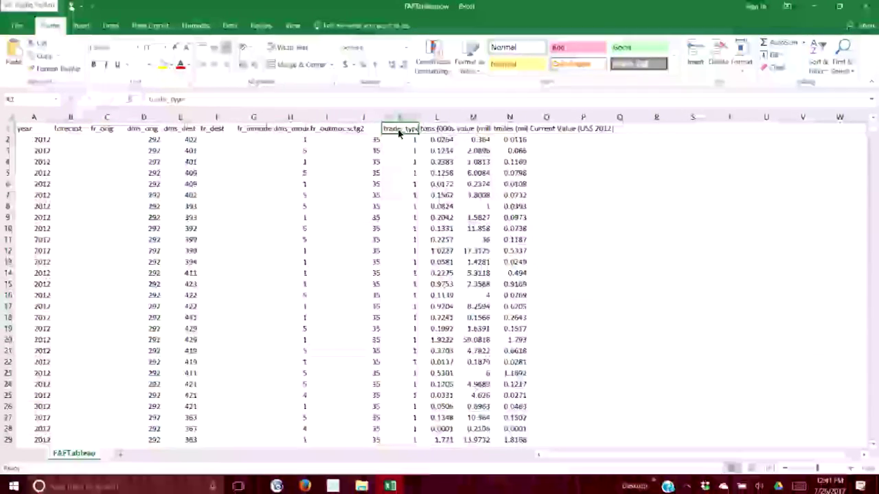
{"action": "left_click", "coordinate": [425, 129]}
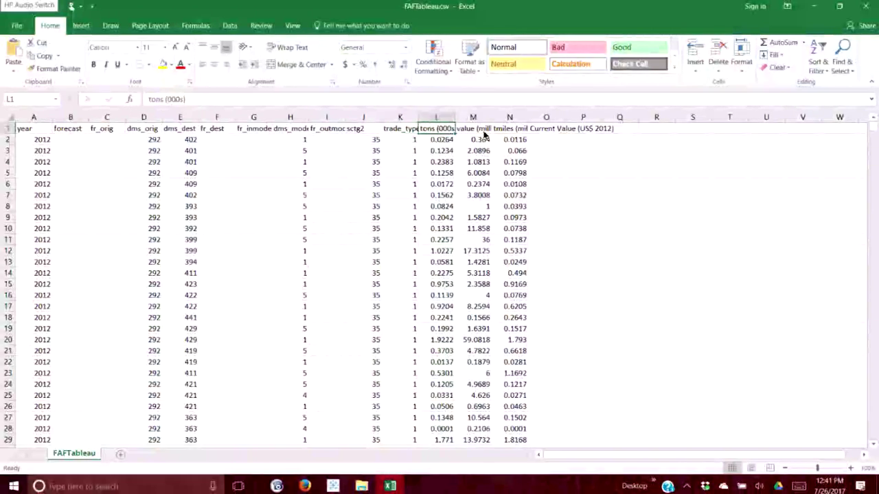
{"action": "left_click", "coordinate": [484, 130]}
{"action": "left_click", "coordinate": [510, 131]}
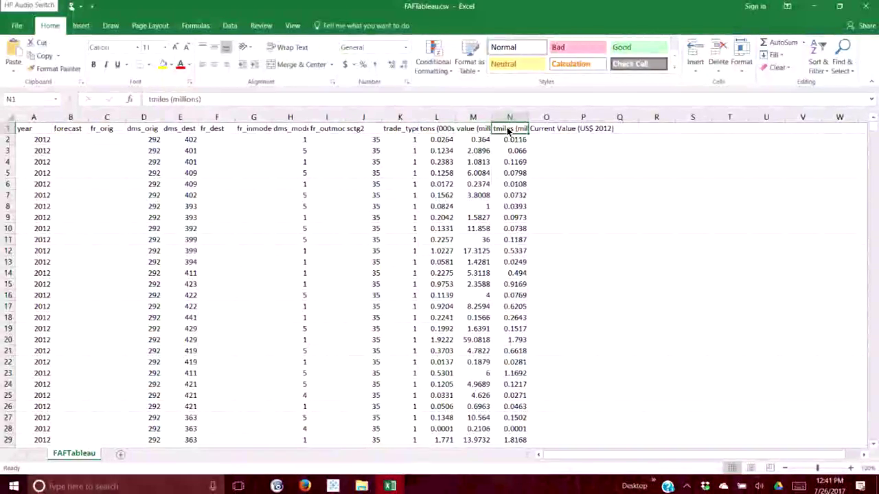
{"action": "left_click", "coordinate": [549, 129]}
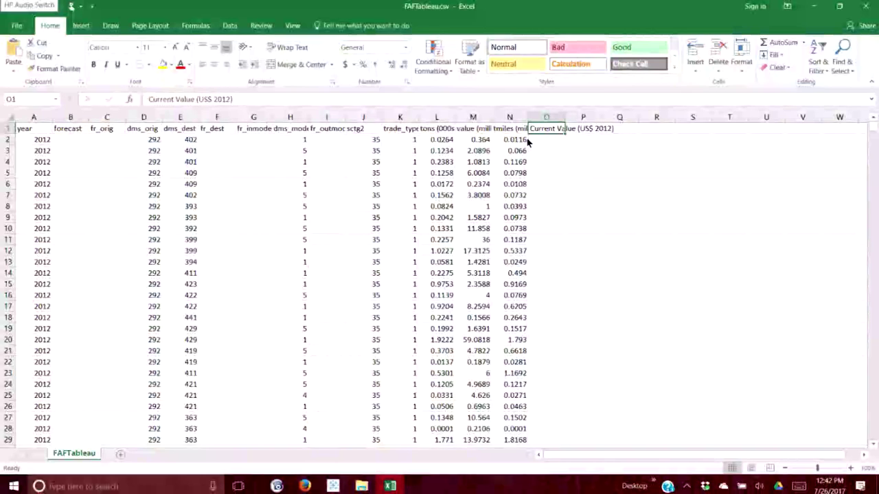
{"action": "left_click", "coordinate": [867, 8]}
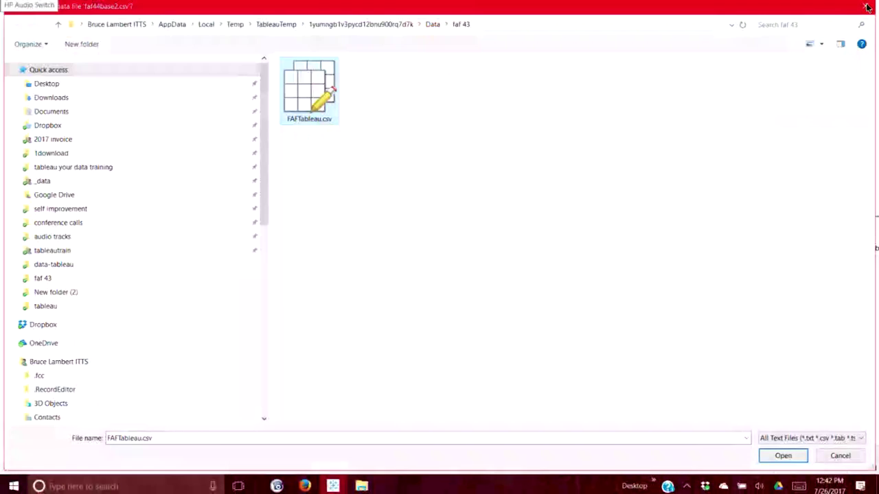
{"action": "left_click", "coordinate": [839, 456]}
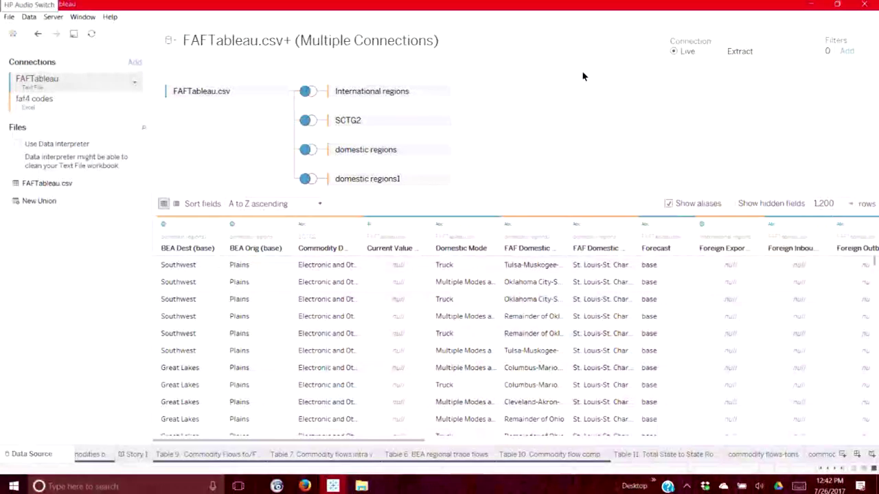
Open faf4 codes.xlsx in Excel 2016 from the faf4 codes connection's file chooser, and cancel the chooser back in Tableau.
{"action": "left_click", "coordinate": [42, 101]}
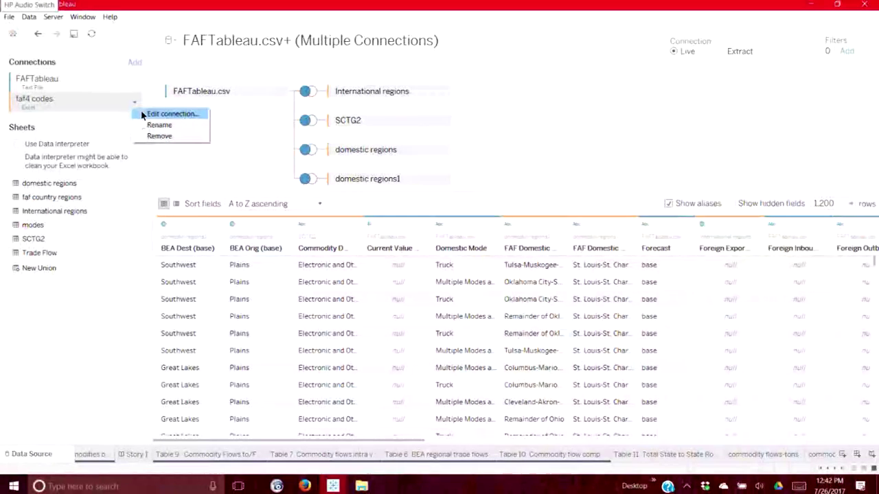
{"action": "left_click", "coordinate": [141, 115]}
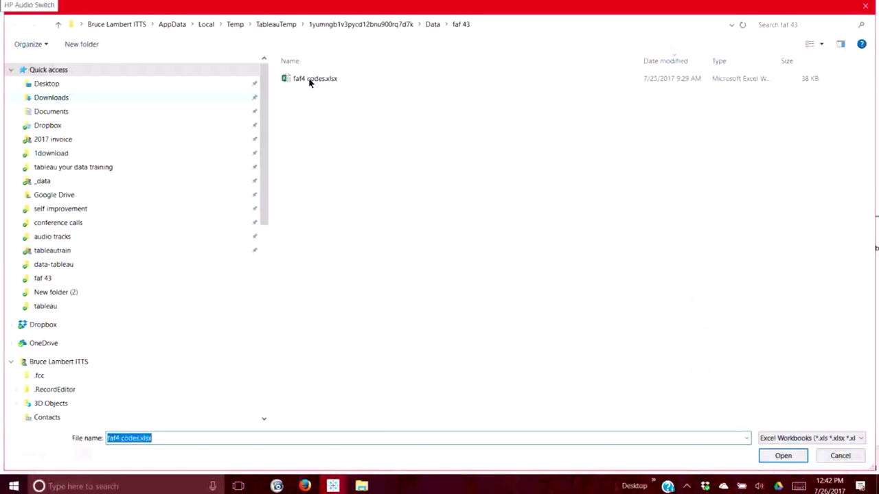
{"action": "left_click", "coordinate": [309, 81]}
{"action": "right_click", "coordinate": [309, 81]}
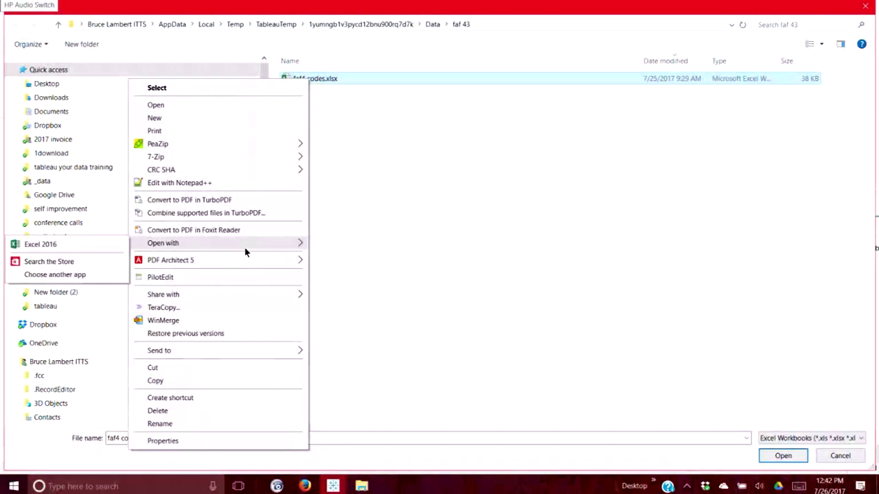
{"action": "mouse_move", "coordinate": [247, 245]}
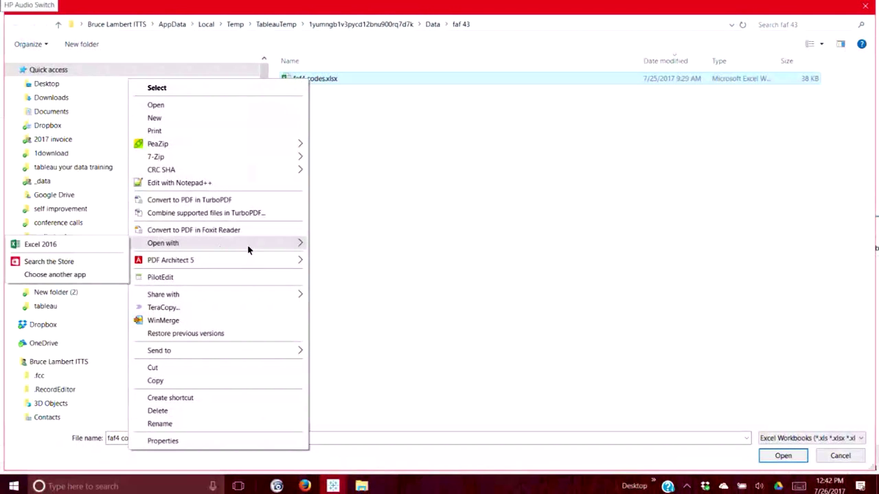
{"action": "left_click", "coordinate": [76, 244]}
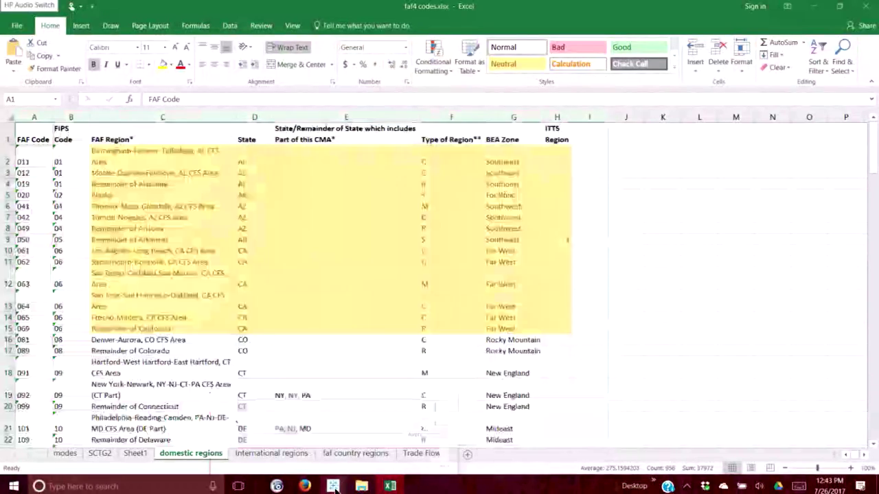
{"action": "mouse_move", "coordinate": [345, 487]}
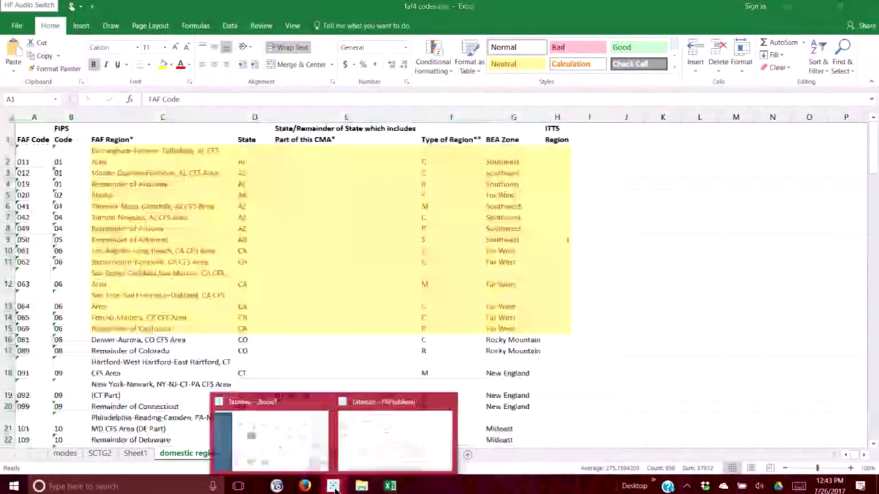
{"action": "left_click", "coordinate": [376, 445]}
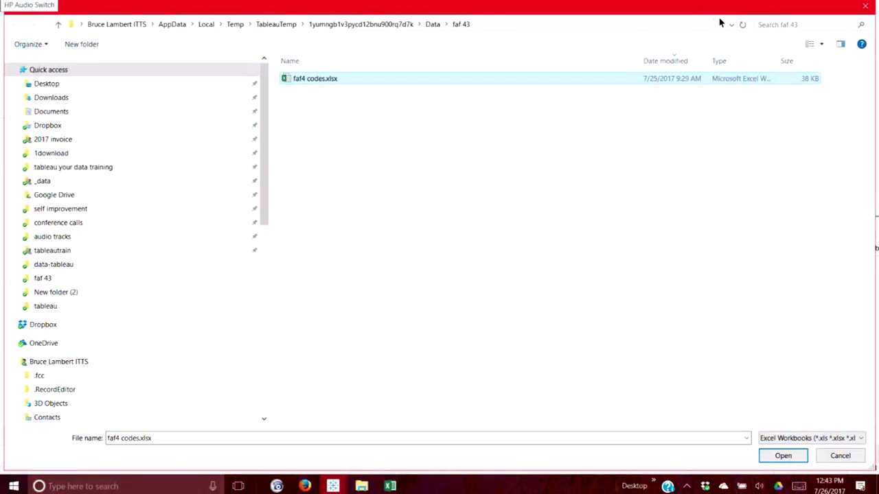
{"action": "left_click", "coordinate": [840, 457]}
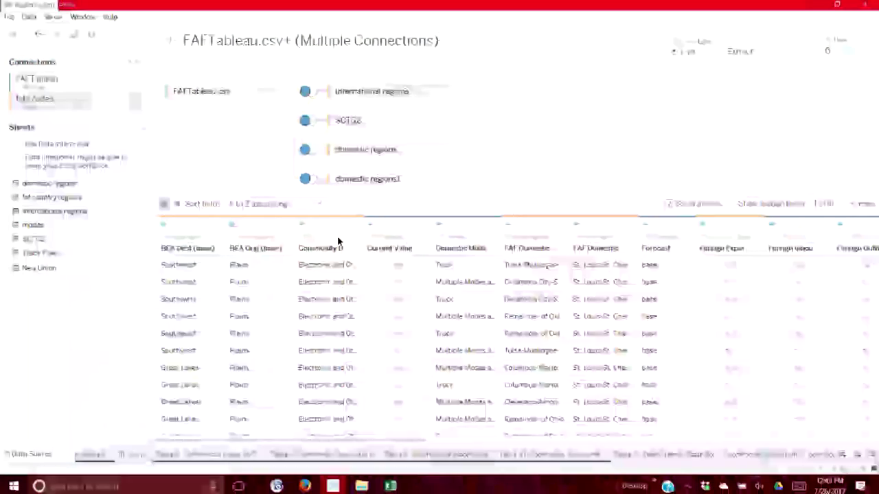
{"action": "left_click", "coordinate": [135, 102]}
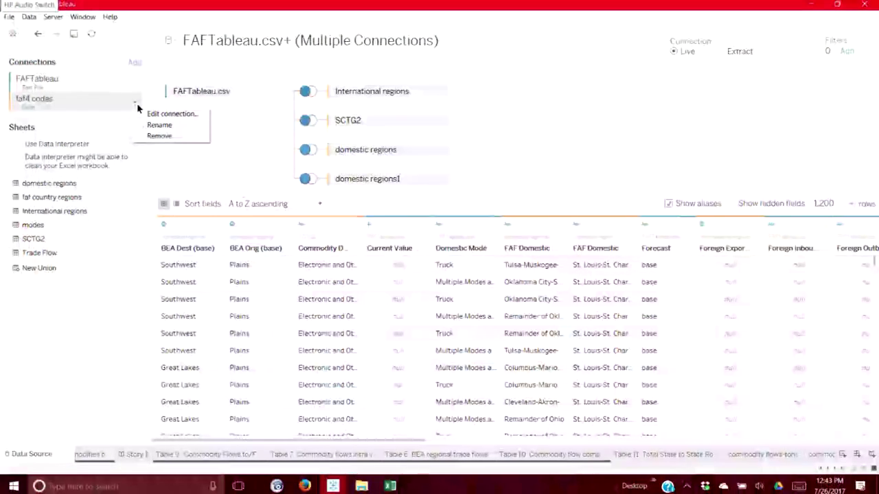
{"action": "left_click", "coordinate": [144, 112]}
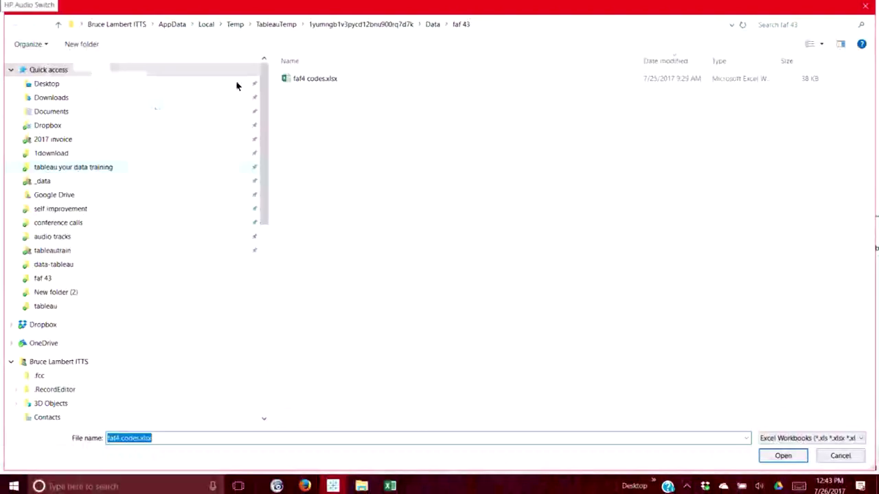
{"action": "left_click", "coordinate": [320, 79]}
{"action": "right_click", "coordinate": [320, 79]}
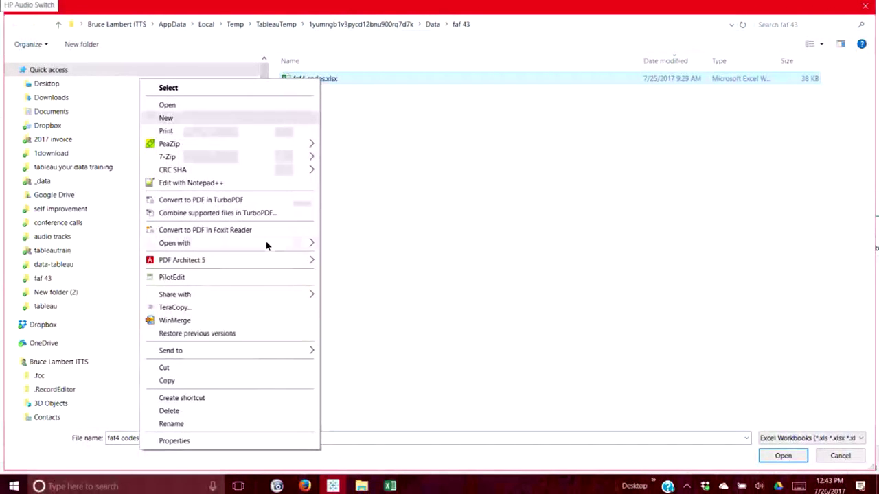
{"action": "mouse_move", "coordinate": [265, 244]}
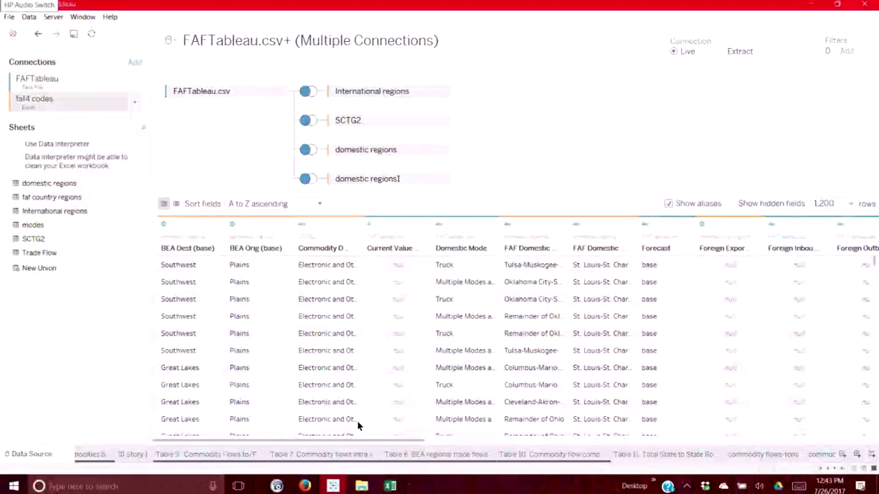
Switch to the faf4 codes workbook in Excel and examine the domestic regions sheet and the code and mode columns on the modes sheet.
{"action": "left_click", "coordinate": [393, 486]}
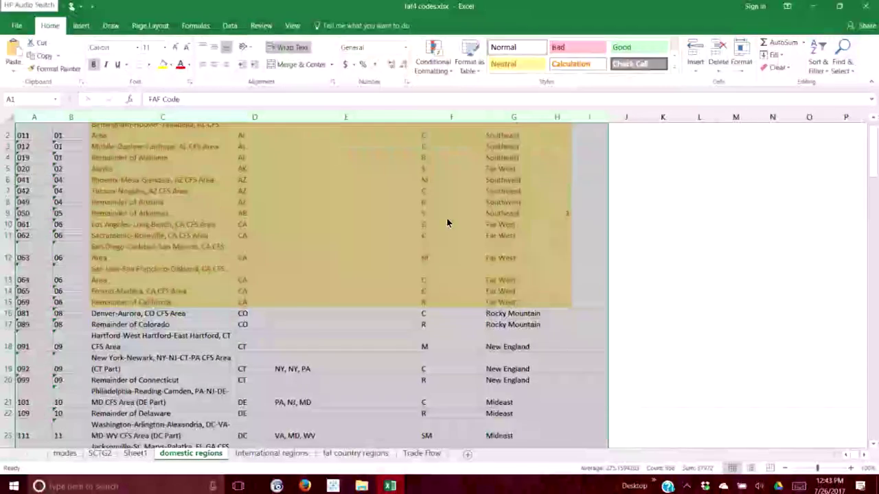
{"action": "scroll", "coordinate": [447, 217], "scroll_direction": "down", "scroll_amount": 2}
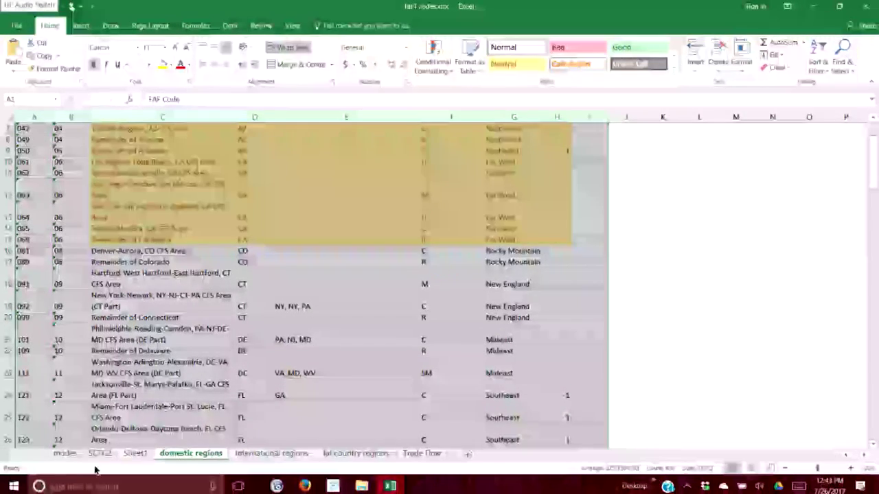
{"action": "left_click", "coordinate": [64, 454]}
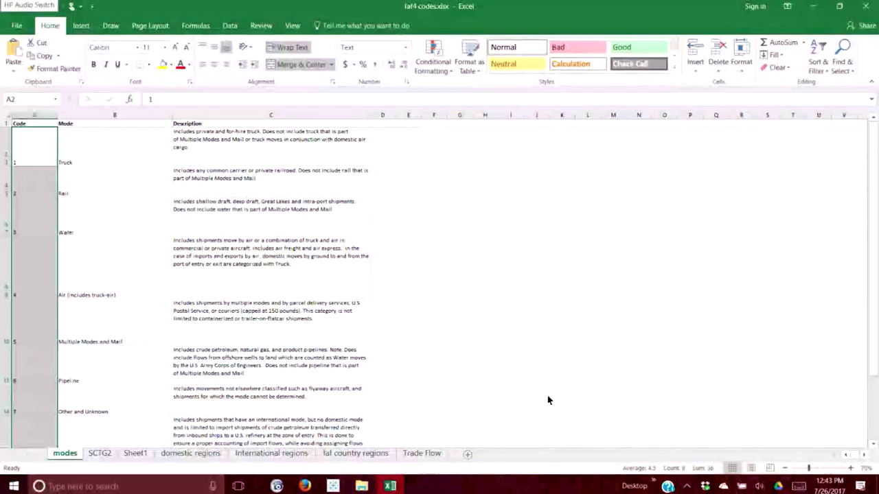
{"action": "scroll", "coordinate": [375, 343], "scroll_direction": "down", "scroll_amount": 1}
{"action": "scroll", "coordinate": [276, 328], "scroll_direction": "up", "scroll_amount": 1}
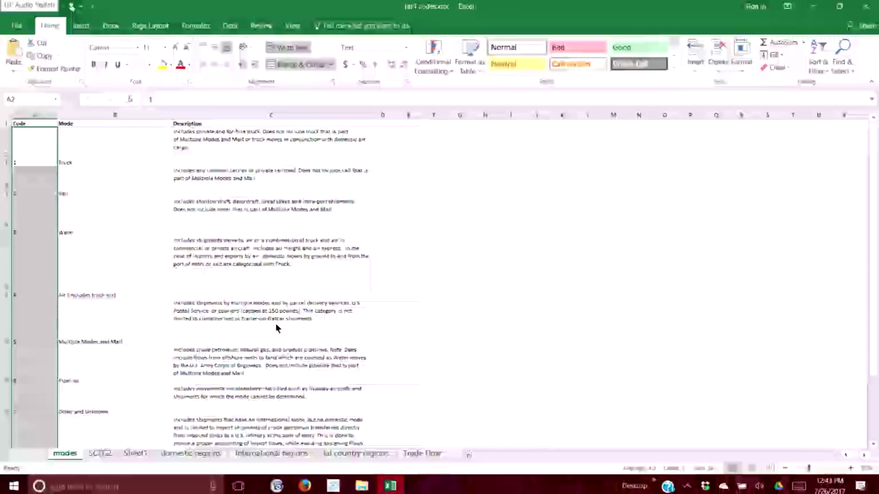
{"action": "left_click", "coordinate": [45, 124]}
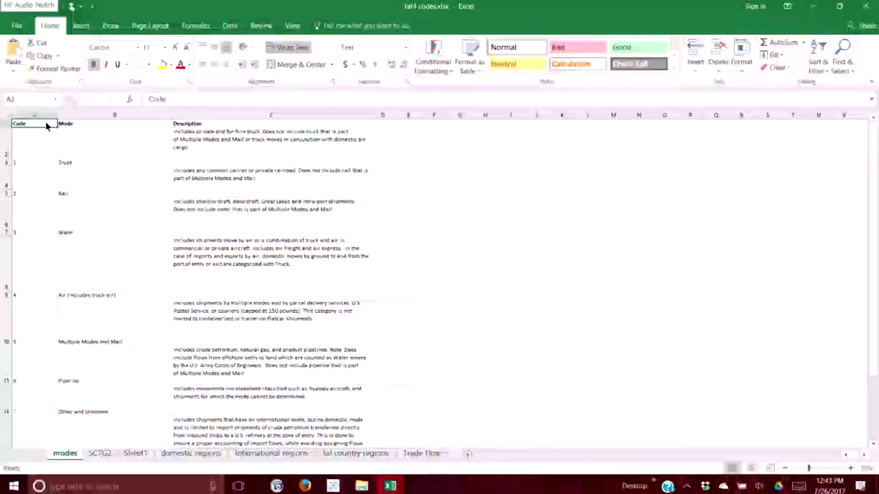
{"action": "left_click", "coordinate": [45, 143]}
{"action": "left_click", "coordinate": [117, 157]}
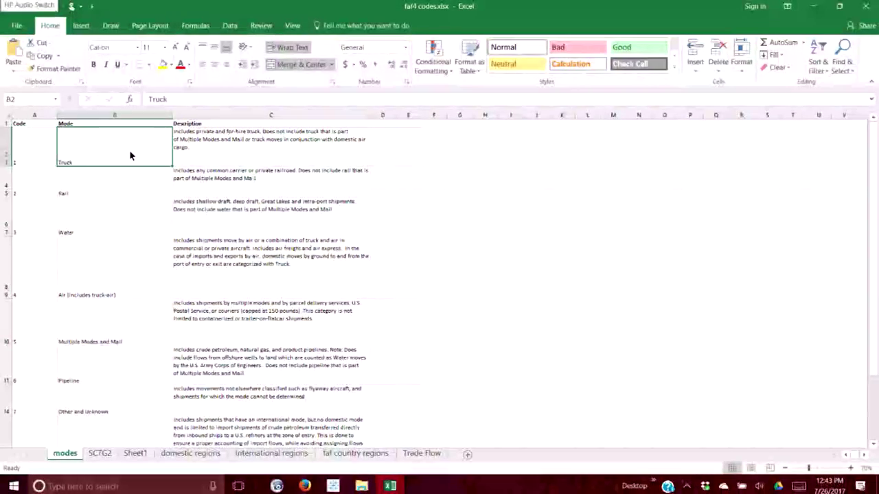
Examine the Description column on the modes sheet, including the description of the Pipeline mode.
{"action": "left_click", "coordinate": [179, 145]}
{"action": "left_click", "coordinate": [180, 125]}
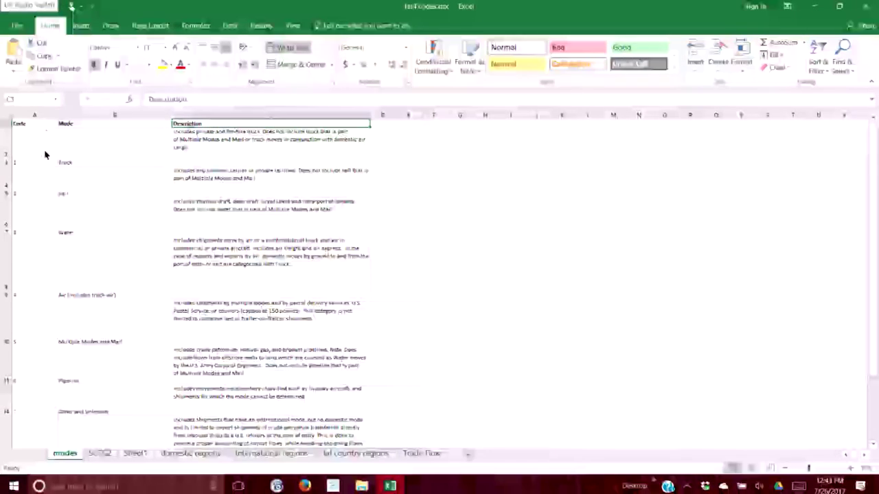
{"action": "left_click", "coordinate": [74, 365]}
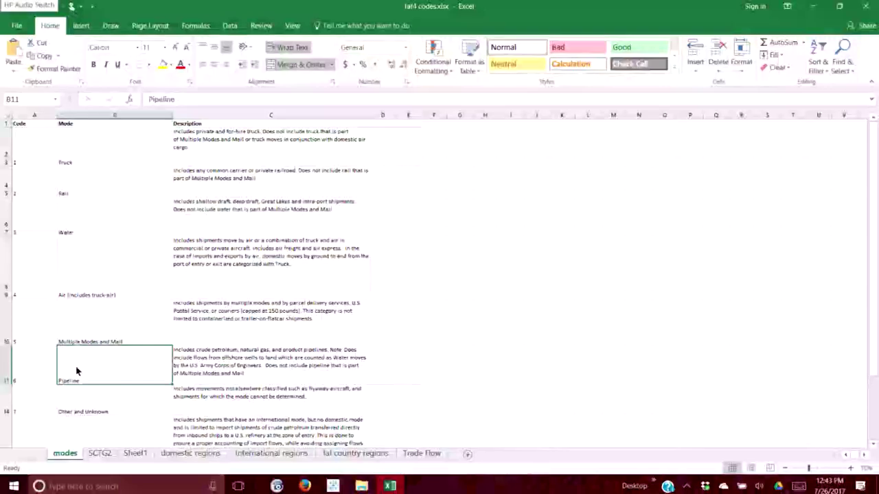
{"action": "left_click", "coordinate": [217, 361]}
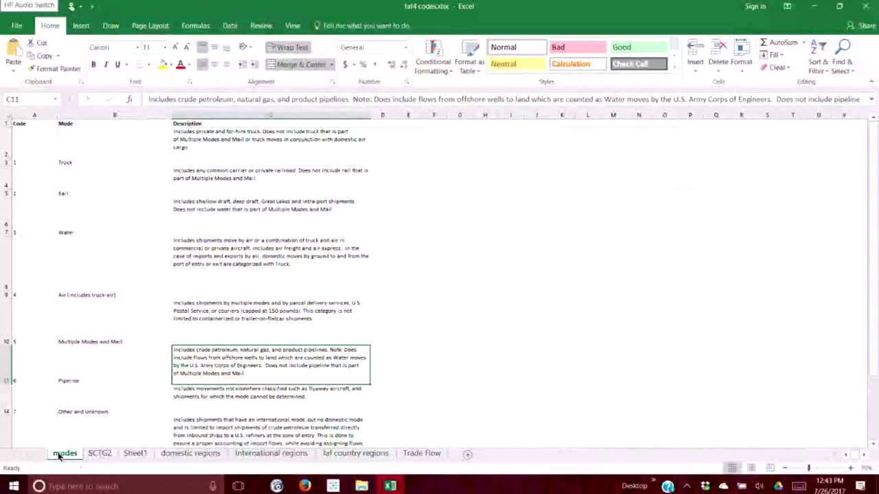
Examine the Code, Commodity Description, Naics Code 1, Naics Code 2 and Naics Description columns on the SCTG2 sheet.
{"action": "left_click", "coordinate": [99, 454]}
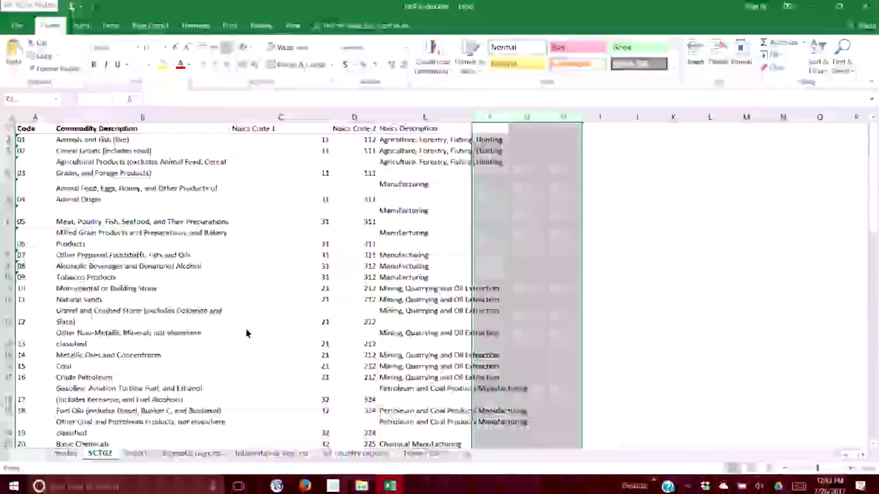
{"action": "left_click", "coordinate": [29, 131]}
{"action": "left_click", "coordinate": [32, 118]}
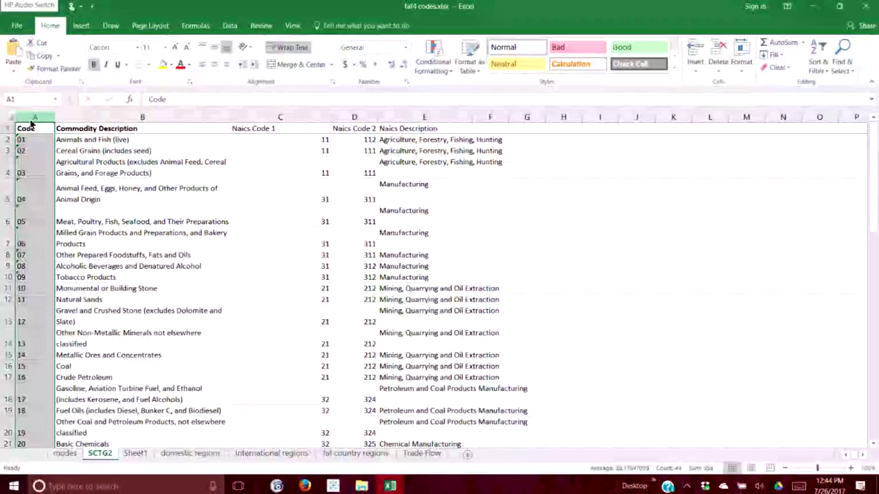
{"action": "left_click", "coordinate": [81, 119]}
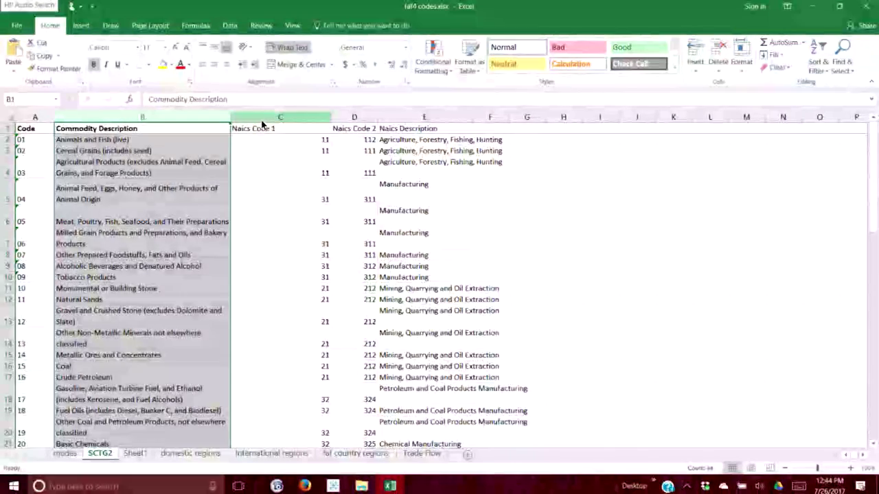
{"action": "left_click", "coordinate": [262, 119]}
{"action": "left_click_drag", "start_coordinate": [319, 120], "coordinate": [341, 124]}
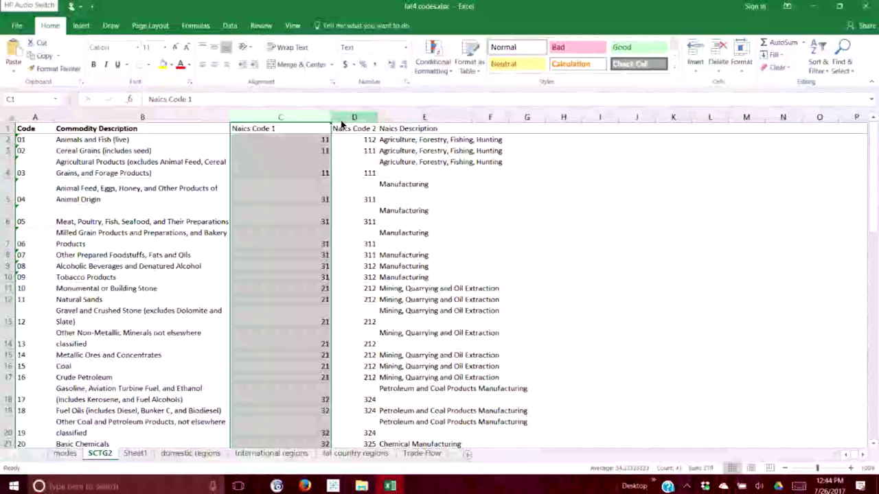
{"action": "left_click", "coordinate": [341, 121]}
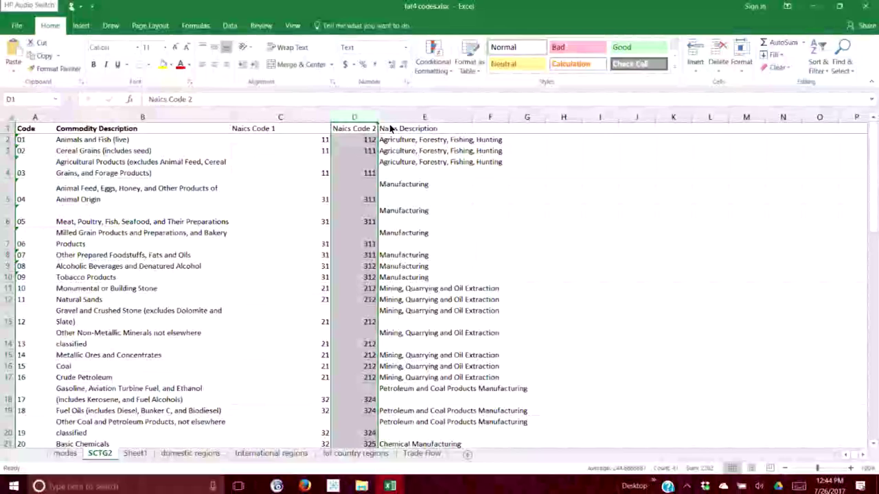
{"action": "left_click_drag", "start_coordinate": [385, 126], "coordinate": [300, 123]}
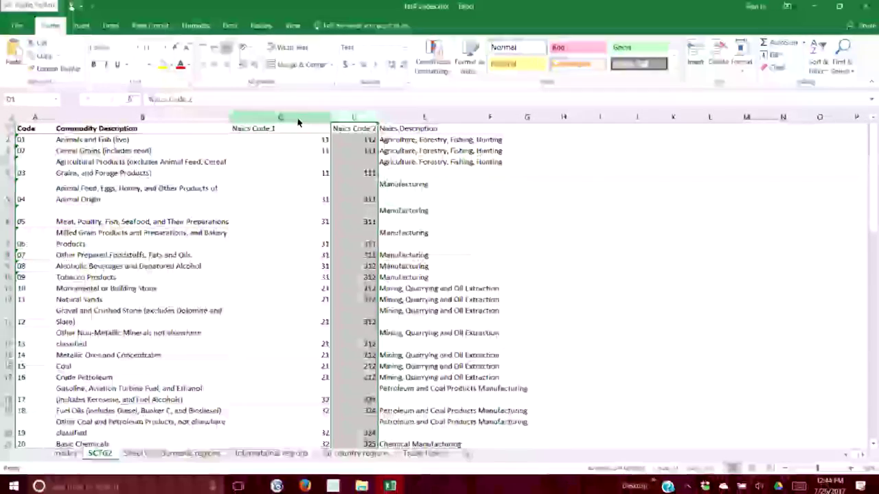
{"action": "left_click_drag", "start_coordinate": [296, 122], "coordinate": [449, 110]}
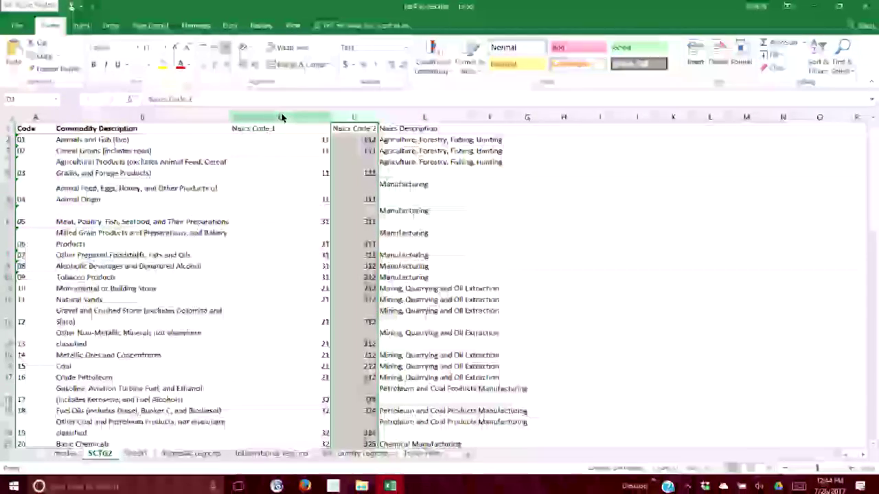
{"action": "left_click", "coordinate": [422, 124]}
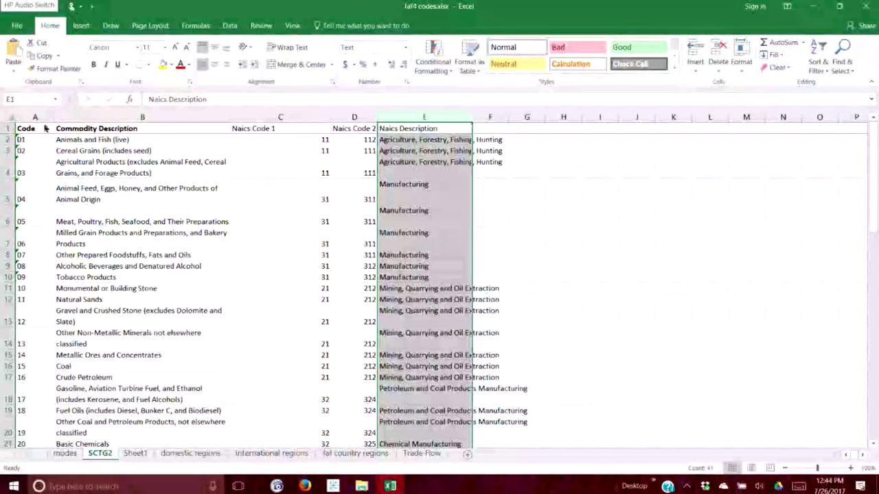
Review the full list of commodity descriptions on the SCTG2 sheet against their Naics descriptions.
{"action": "left_click", "coordinate": [87, 121]}
{"action": "scroll", "coordinate": [414, 238], "scroll_direction": "down", "scroll_amount": 7}
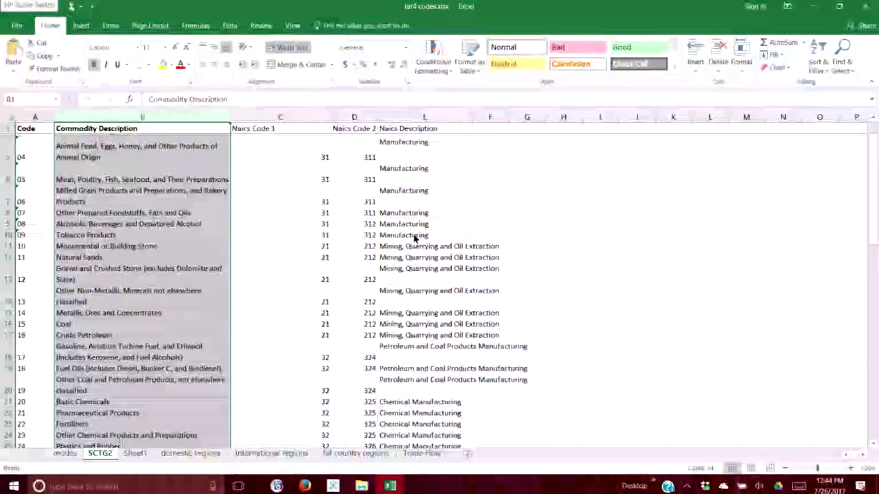
{"action": "scroll", "coordinate": [414, 238], "scroll_direction": "down", "scroll_amount": 2}
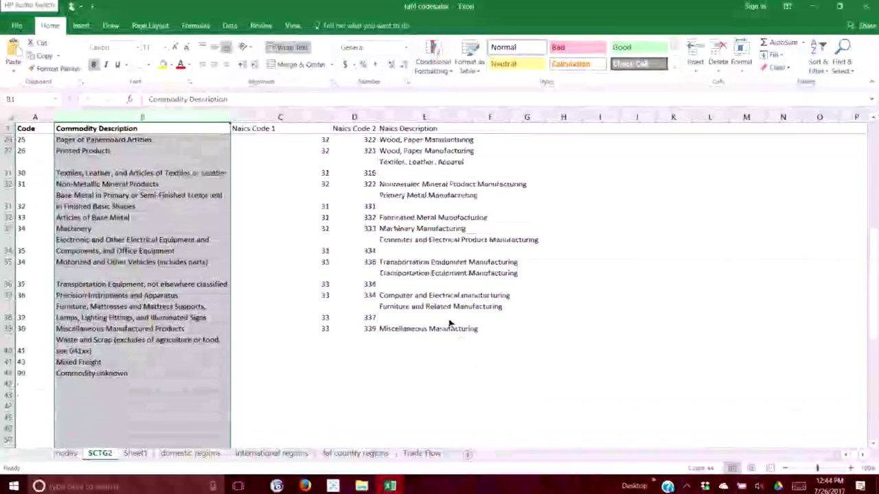
{"action": "scroll", "coordinate": [430, 306], "scroll_direction": "up", "scroll_amount": 4}
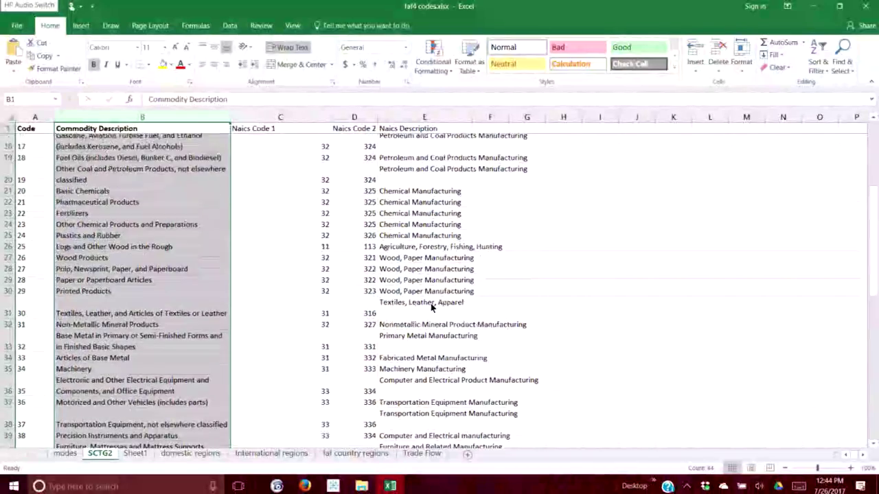
{"action": "scroll", "coordinate": [425, 306], "scroll_direction": "up", "scroll_amount": 5}
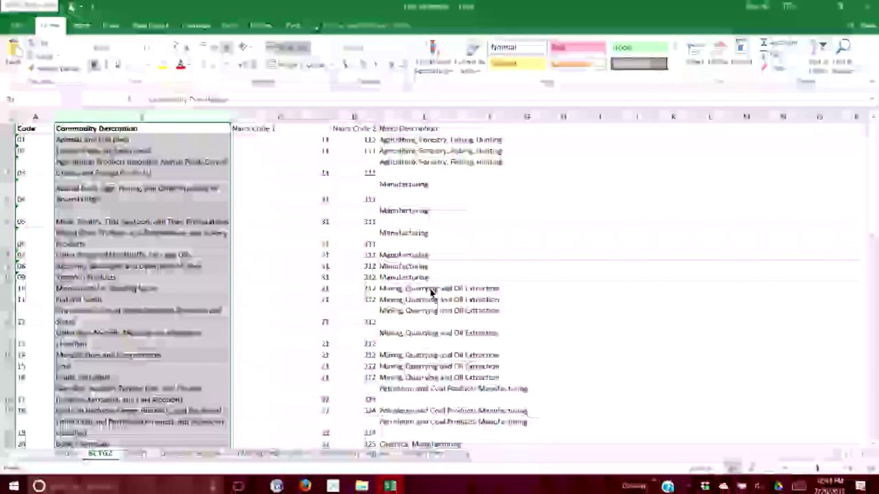
{"action": "left_click", "coordinate": [432, 120]}
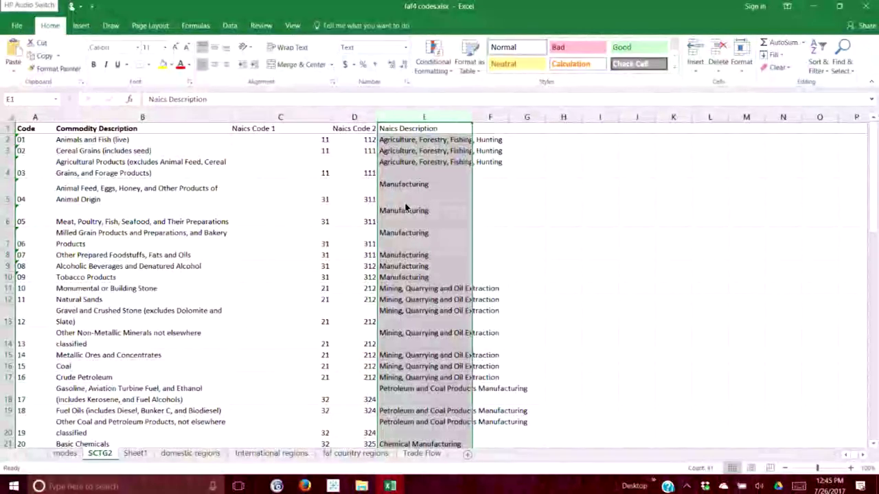
Check Sheet1, and examine the FAF Code and FIPS Code columns on the domestic regions sheet.
{"action": "left_click", "coordinate": [135, 453]}
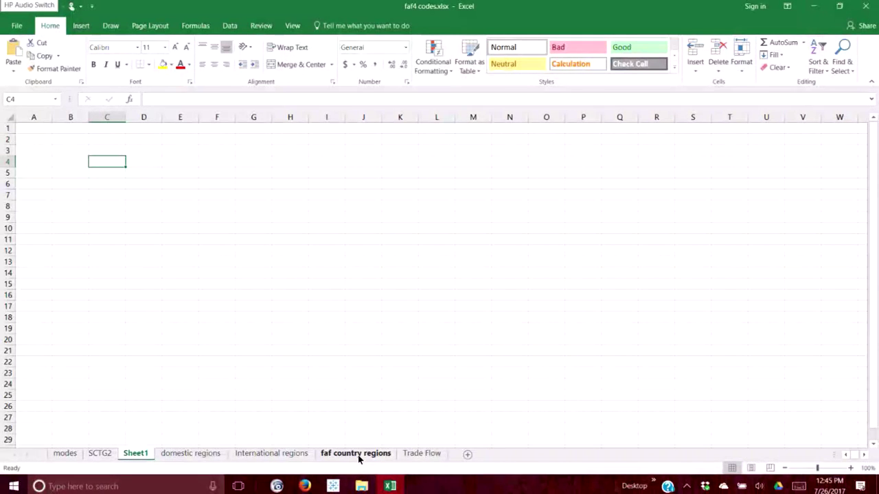
{"action": "left_click", "coordinate": [186, 458]}
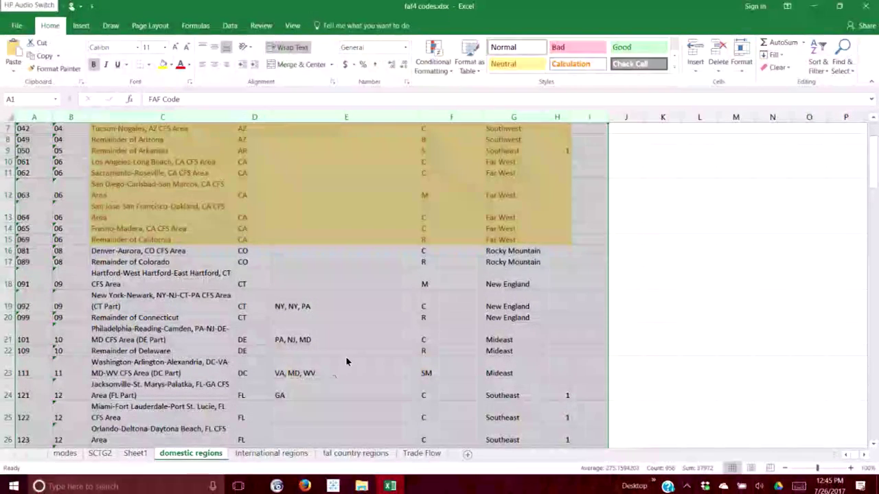
{"action": "scroll", "coordinate": [352, 353], "scroll_direction": "up", "scroll_amount": 2}
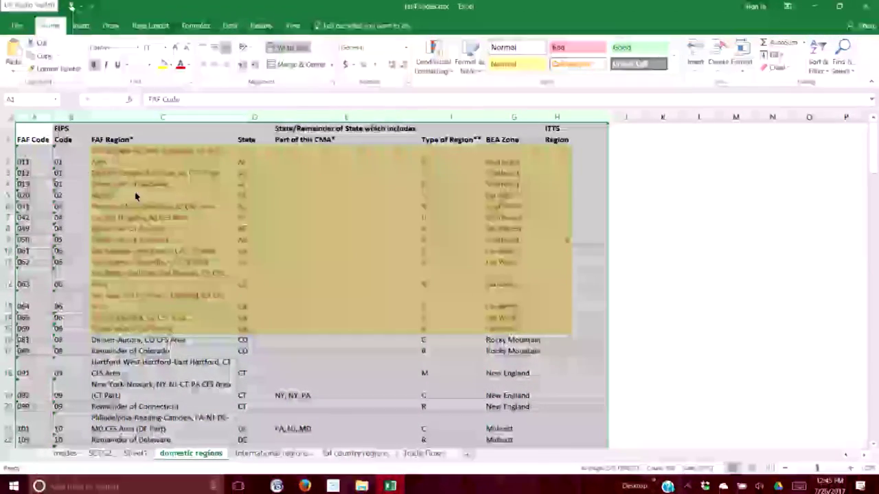
{"action": "left_click", "coordinate": [33, 138]}
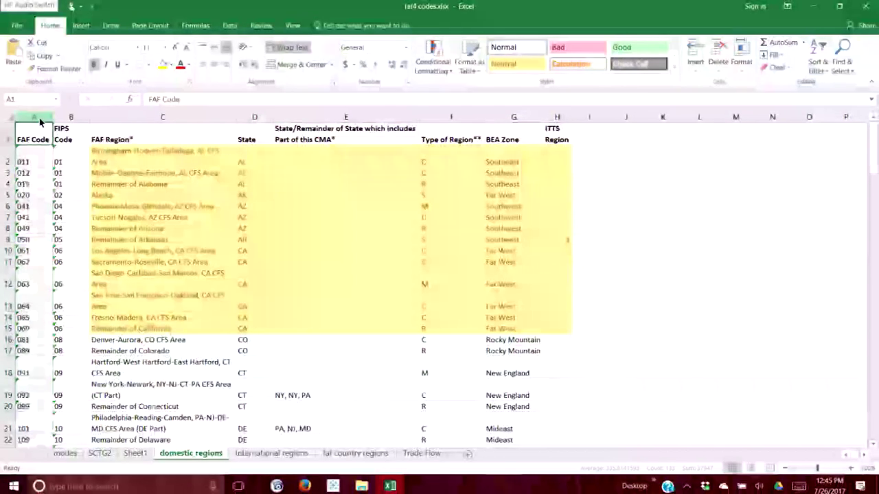
{"action": "left_click", "coordinate": [40, 118]}
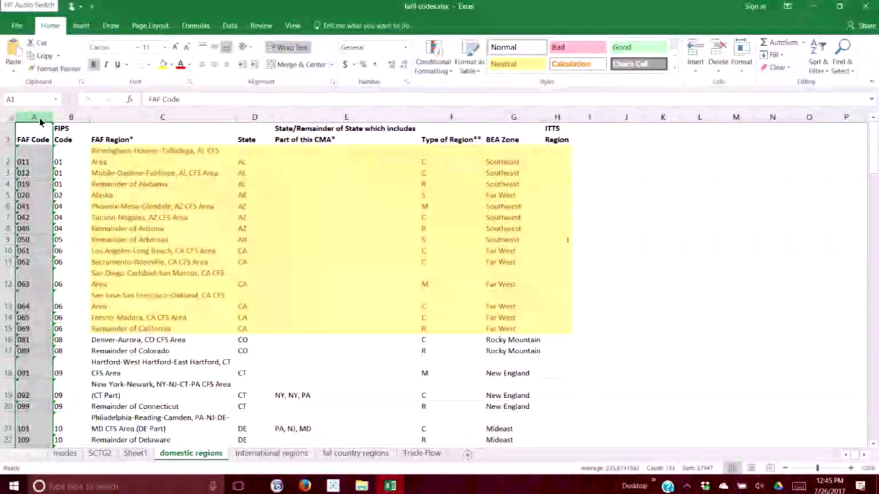
{"action": "left_click_drag", "start_coordinate": [39, 121], "coordinate": [64, 122]}
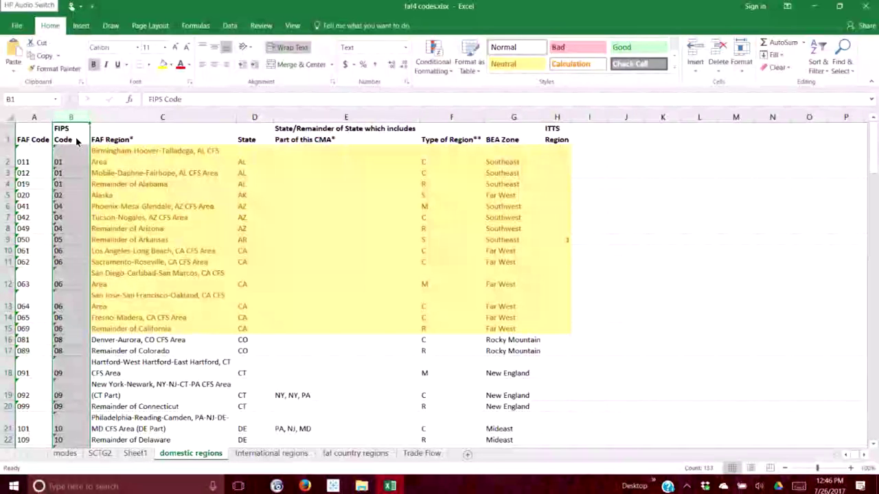
{"action": "left_click", "coordinate": [22, 118]}
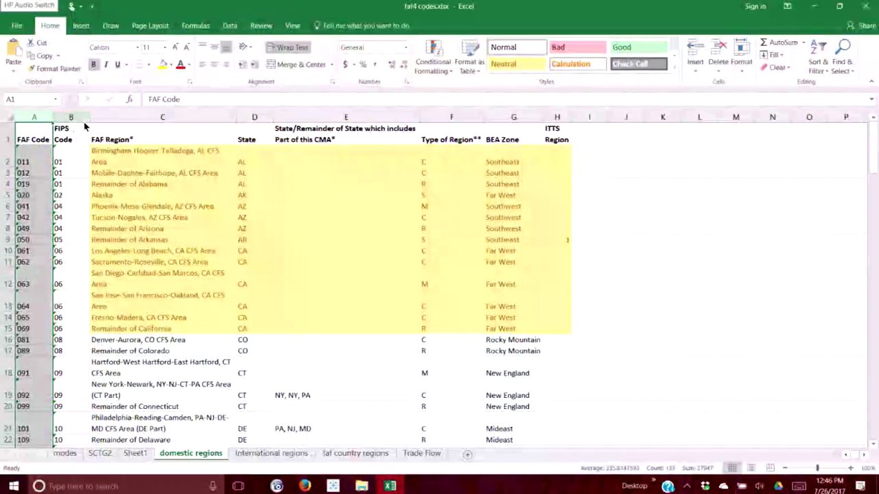
Examine the FAF Region, State, State/Remainder of State, Type of Region and BEA Zone columns on the domestic regions sheet.
{"action": "left_click", "coordinate": [169, 118]}
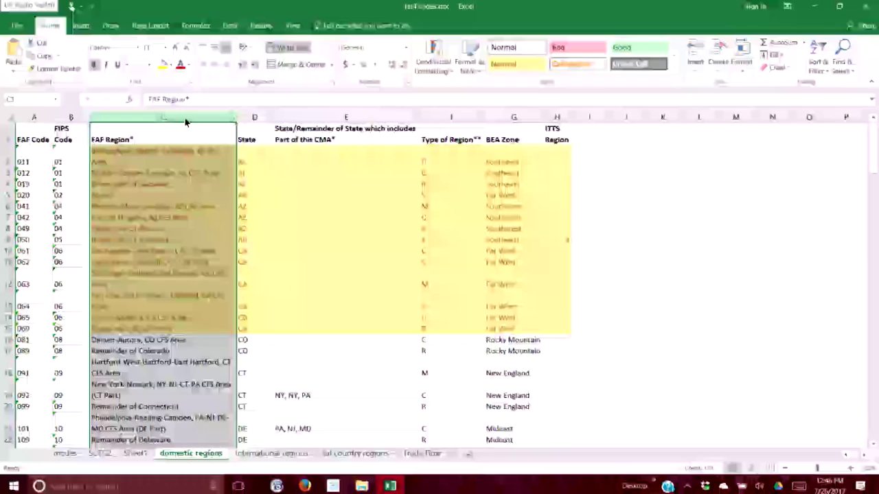
{"action": "left_click", "coordinate": [248, 118]}
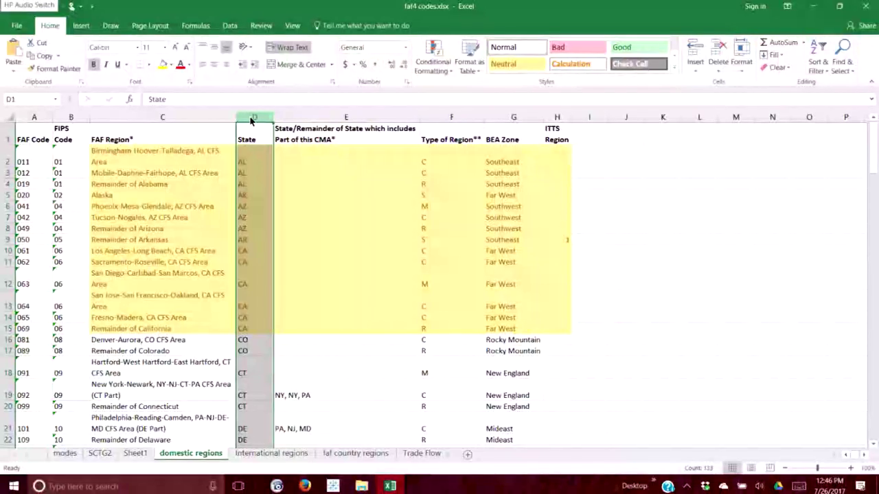
{"action": "left_click", "coordinate": [319, 122]}
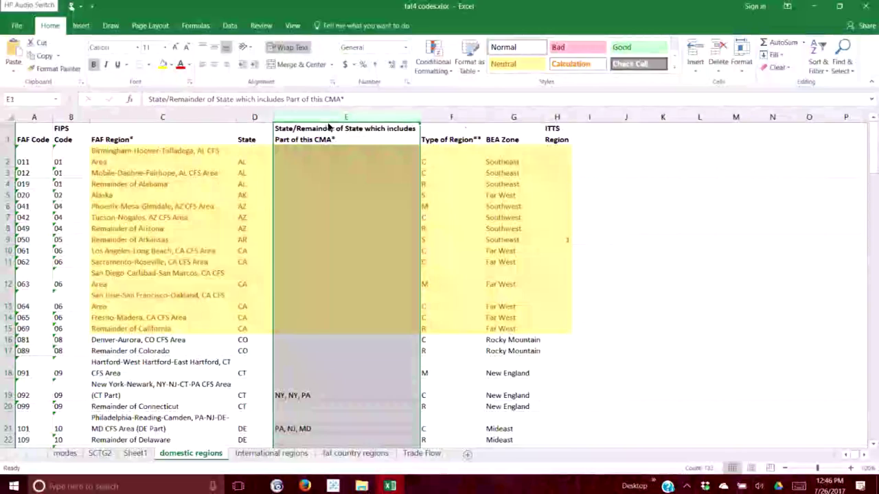
{"action": "left_click", "coordinate": [463, 119]}
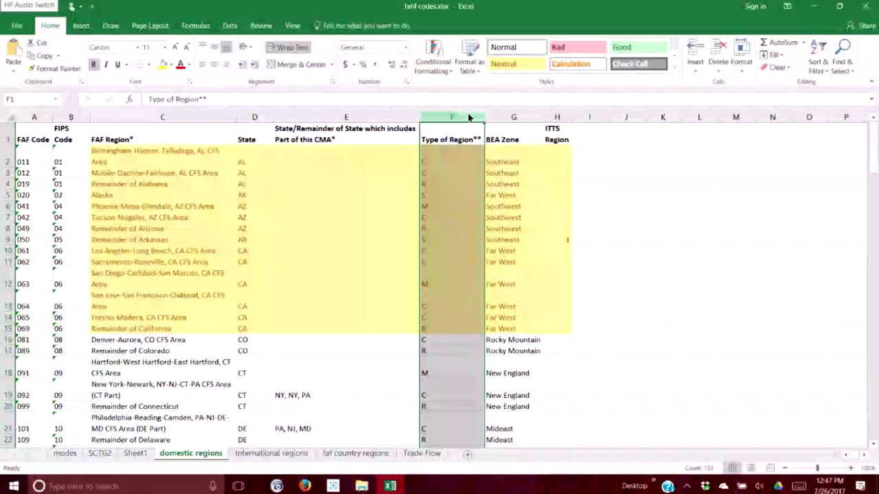
{"action": "left_click", "coordinate": [495, 120]}
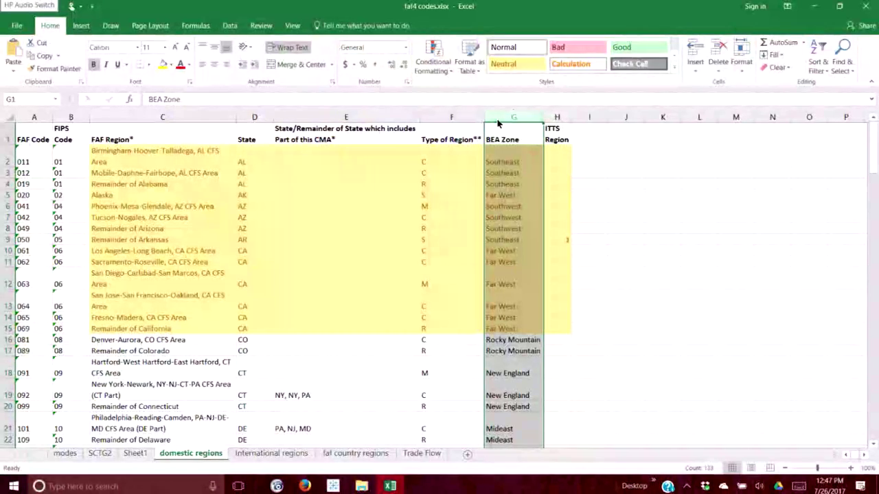
Examine which domestic regions are flagged in the ITTS Region column, and return to the start of the sheet.
{"action": "left_click", "coordinate": [559, 118]}
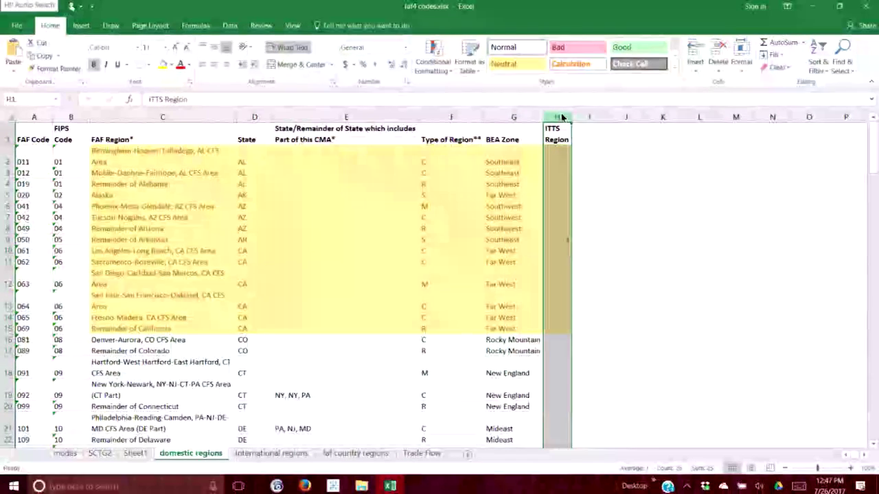
{"action": "scroll", "coordinate": [565, 197], "scroll_direction": "down", "scroll_amount": 7}
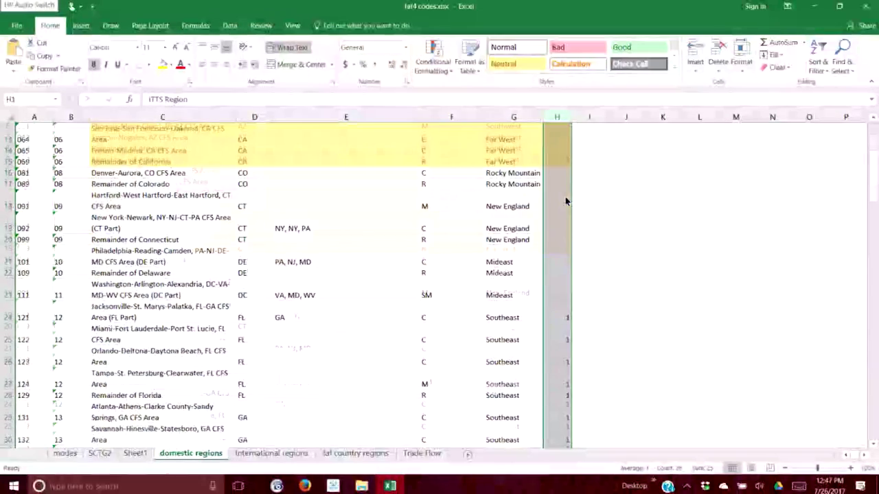
{"action": "scroll", "coordinate": [565, 196], "scroll_direction": "down", "scroll_amount": 1}
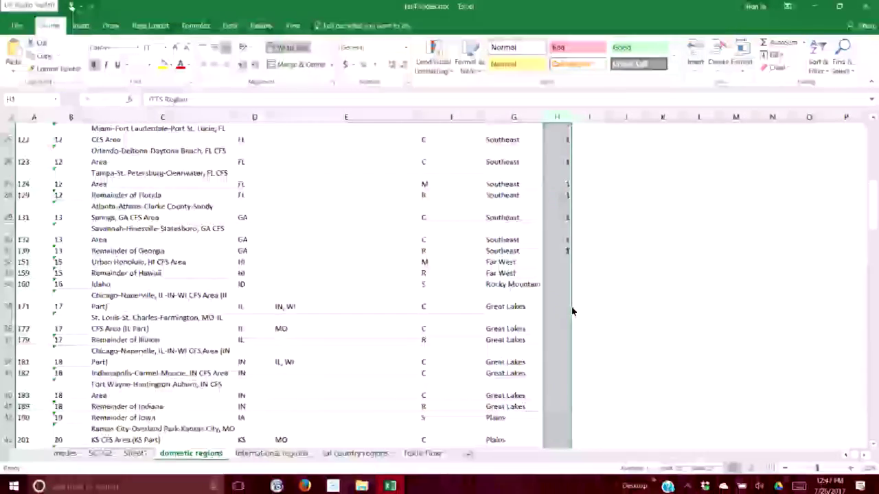
{"action": "scroll", "coordinate": [555, 199], "scroll_direction": "down", "scroll_amount": 5}
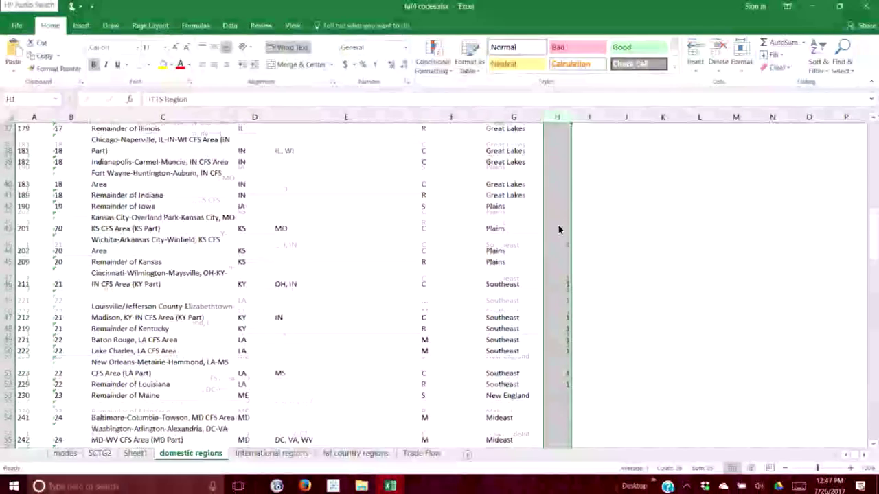
{"action": "scroll", "coordinate": [563, 310], "scroll_direction": "down", "scroll_amount": 5}
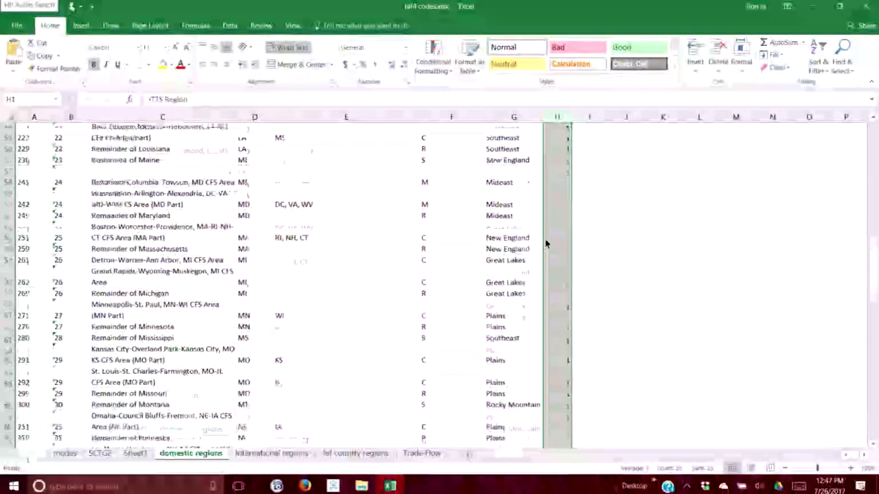
{"action": "scroll", "coordinate": [561, 308], "scroll_direction": "down", "scroll_amount": 5}
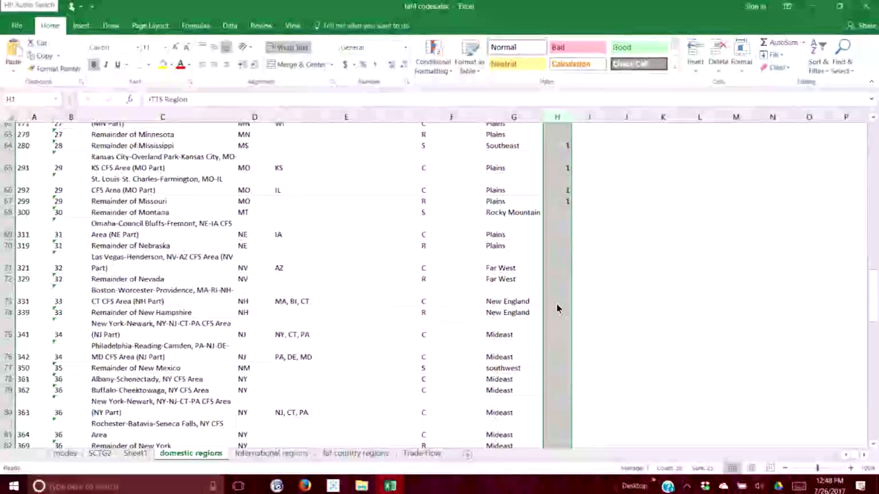
{"action": "scroll", "coordinate": [560, 305], "scroll_direction": "up", "scroll_amount": 20}
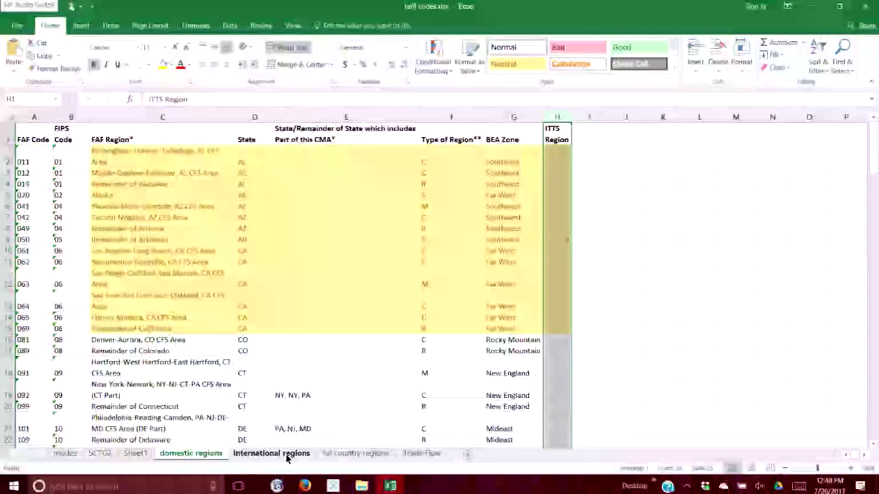
Examine the CTRY Code and Country-FAF region columns on the International regions sheet.
{"action": "left_click", "coordinate": [287, 454]}
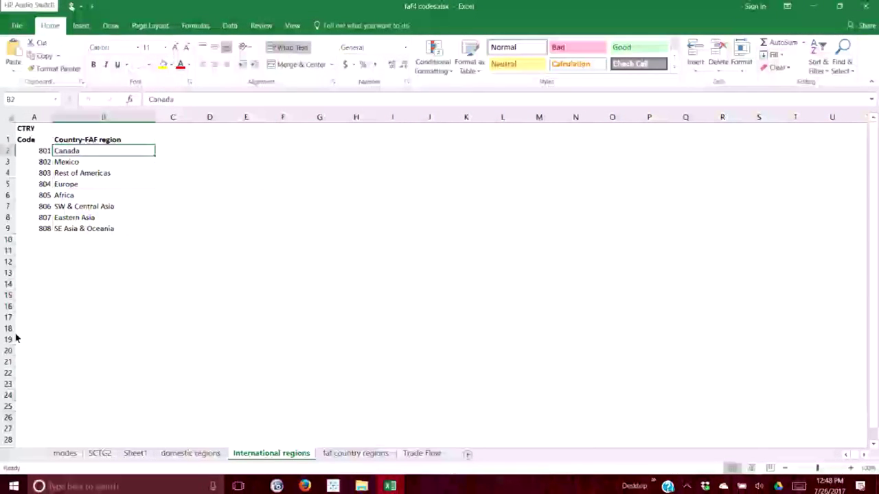
{"action": "left_click", "coordinate": [40, 118]}
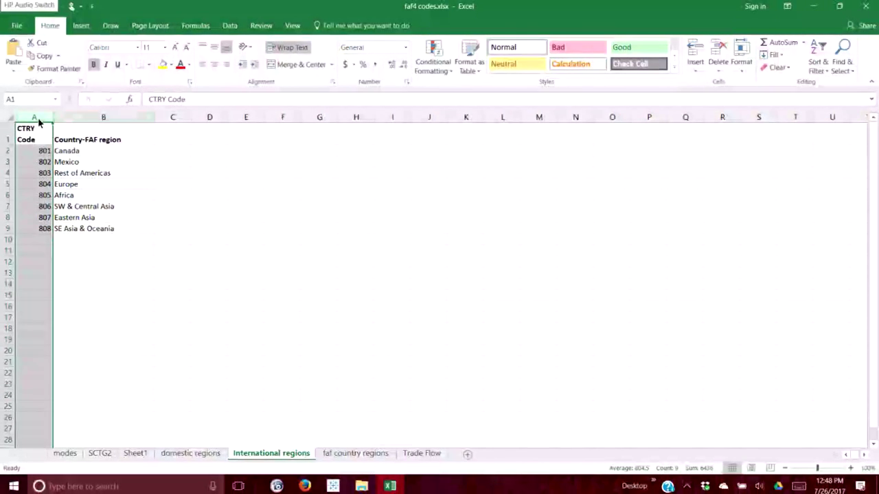
{"action": "left_click", "coordinate": [67, 120]}
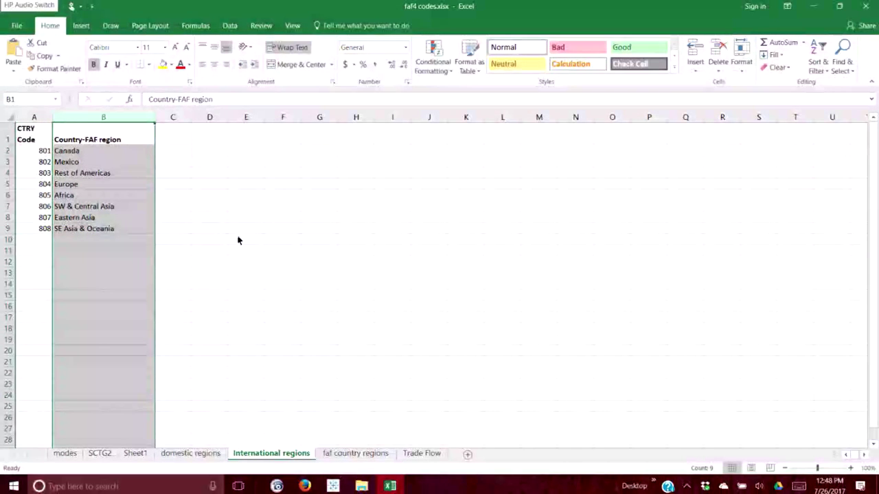
Examine the Country, FAF Region Code and FAF Region columns on the faf country regions sheet, including entries further down the list.
{"action": "left_click", "coordinate": [343, 454]}
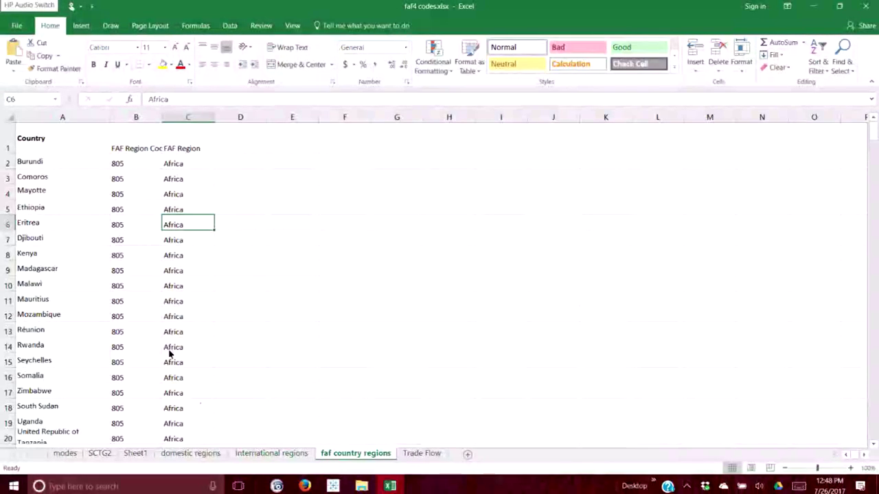
{"action": "left_click", "coordinate": [31, 117]}
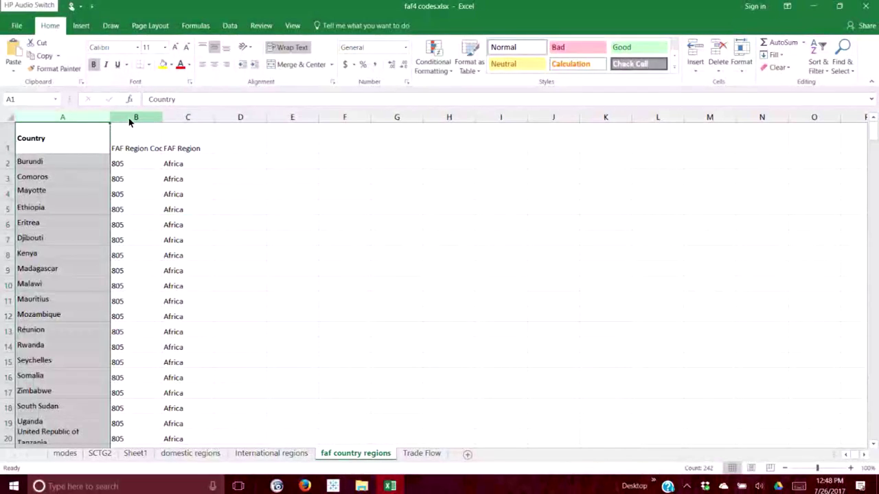
{"action": "left_click", "coordinate": [137, 119]}
{"action": "left_click", "coordinate": [188, 118]}
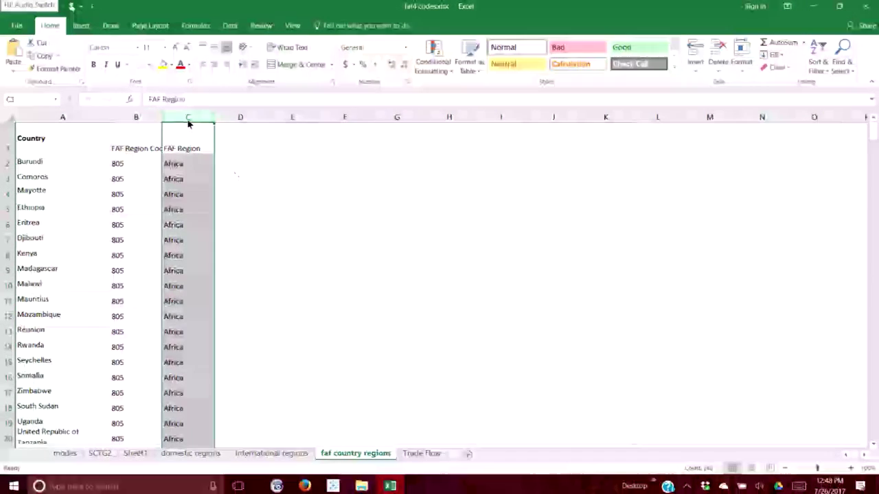
{"action": "scroll", "coordinate": [194, 252], "scroll_direction": "down", "scroll_amount": 20}
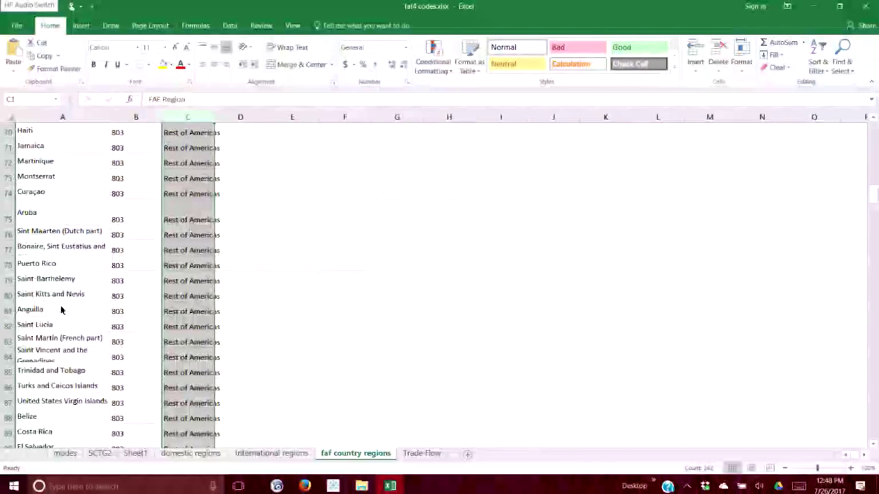
Review the field definitions on the Trade Flow sheet from its first row, and close the faf4 codes workbook.
{"action": "left_click", "coordinate": [421, 453]}
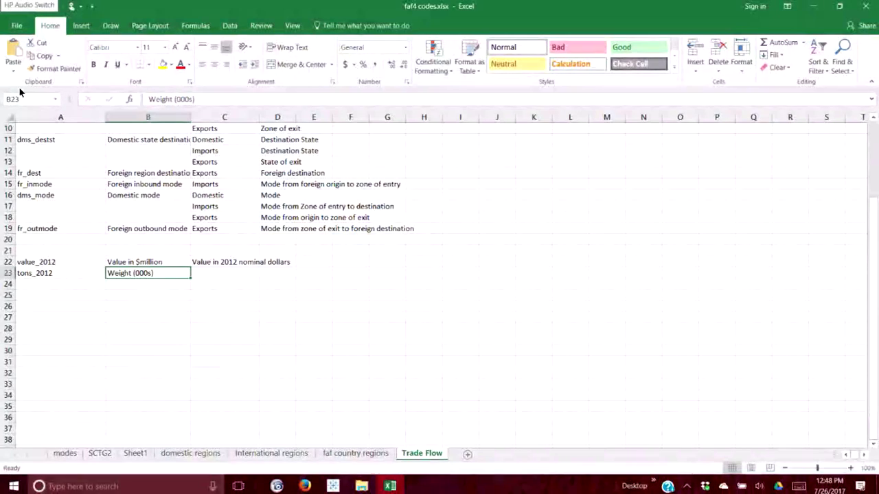
{"action": "scroll", "coordinate": [87, 176], "scroll_direction": "up", "scroll_amount": 3}
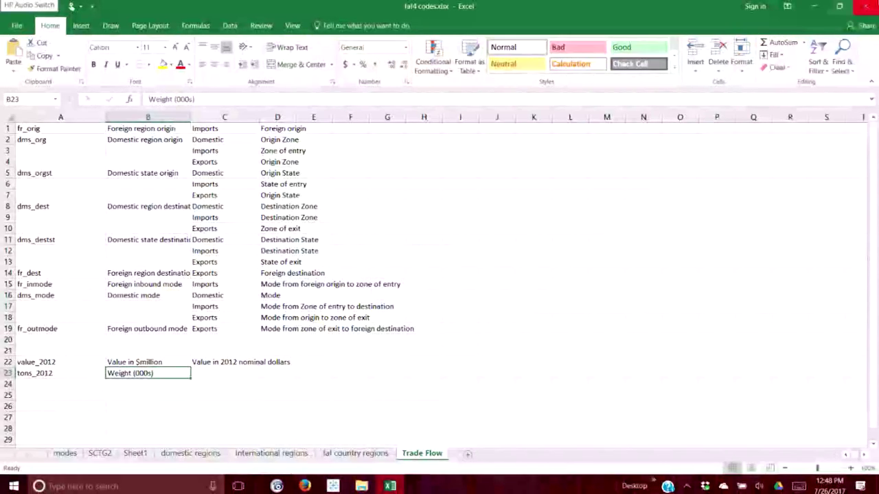
{"action": "left_click", "coordinate": [872, 4]}
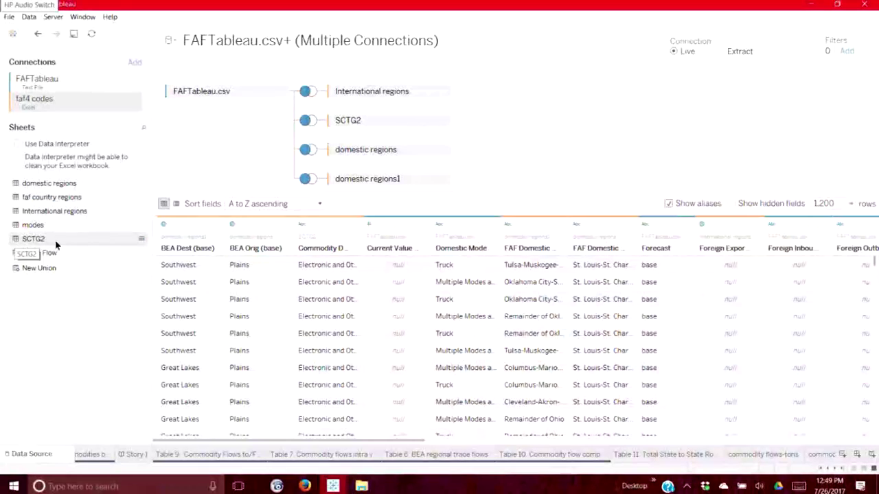
Preview the SCTG2 sheet's data from the faf4 codes connection in a widened view, and close the preview.
{"action": "left_click", "coordinate": [141, 239]}
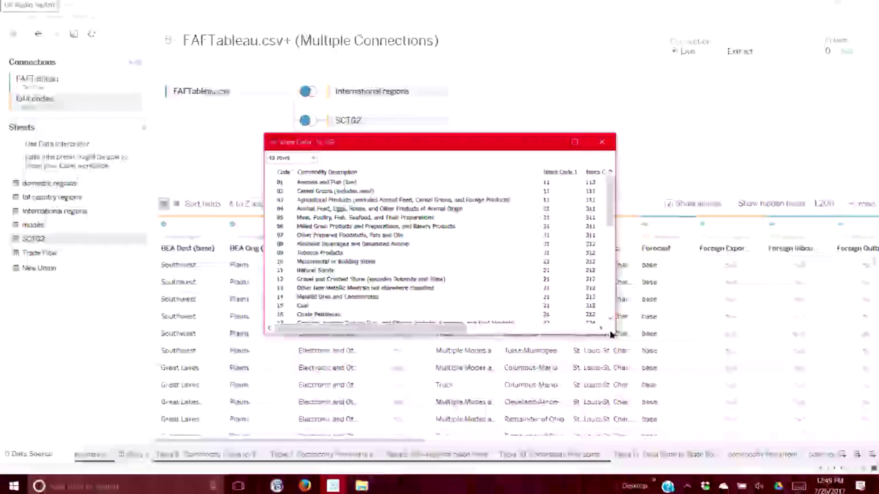
{"action": "left_click_drag", "start_coordinate": [616, 285], "coordinate": [703, 295]}
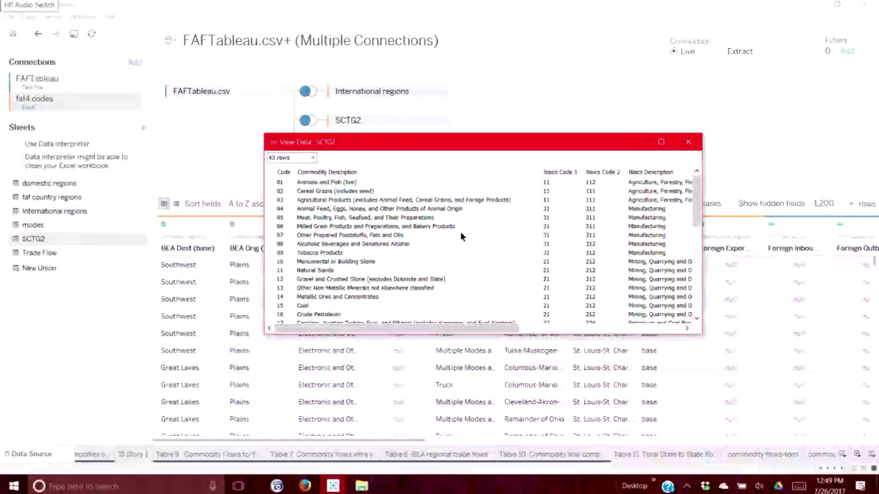
{"action": "scroll", "coordinate": [447, 235], "scroll_direction": "down", "scroll_amount": 5}
{"action": "scroll", "coordinate": [460, 235], "scroll_direction": "up", "scroll_amount": 5}
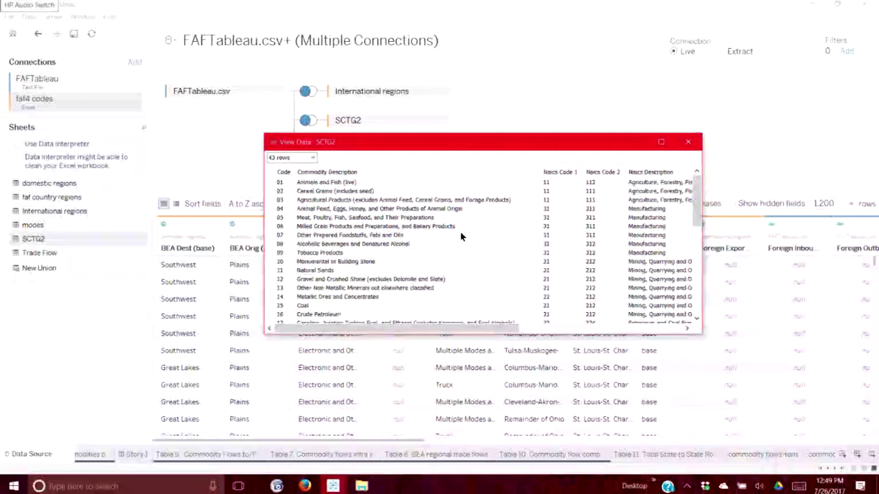
{"action": "left_click", "coordinate": [688, 142]}
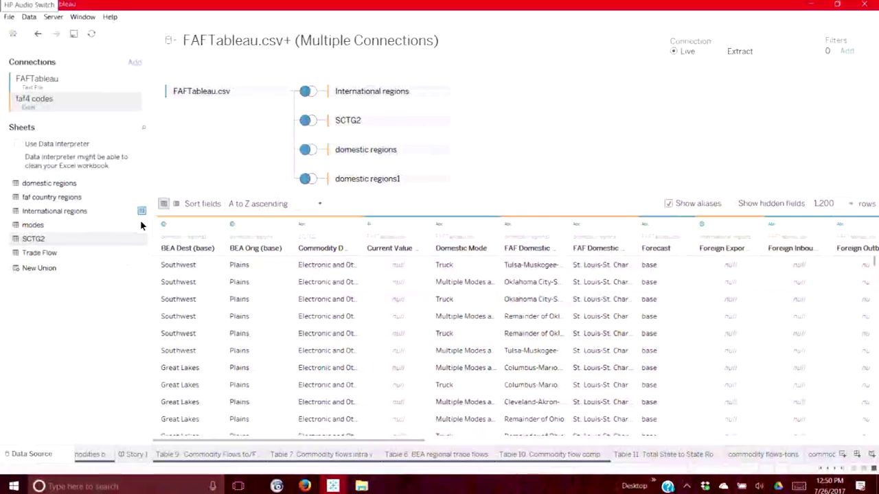
Preview the FAFTableau.csv data from the FAFTableau connection in an enlarged view showing its columns through tons, and close the preview.
{"action": "left_click", "coordinate": [43, 81]}
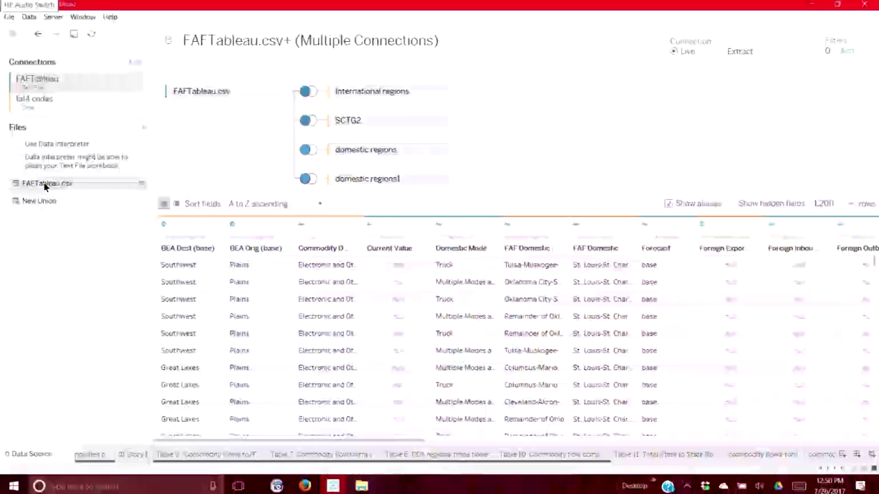
{"action": "left_click", "coordinate": [141, 183]}
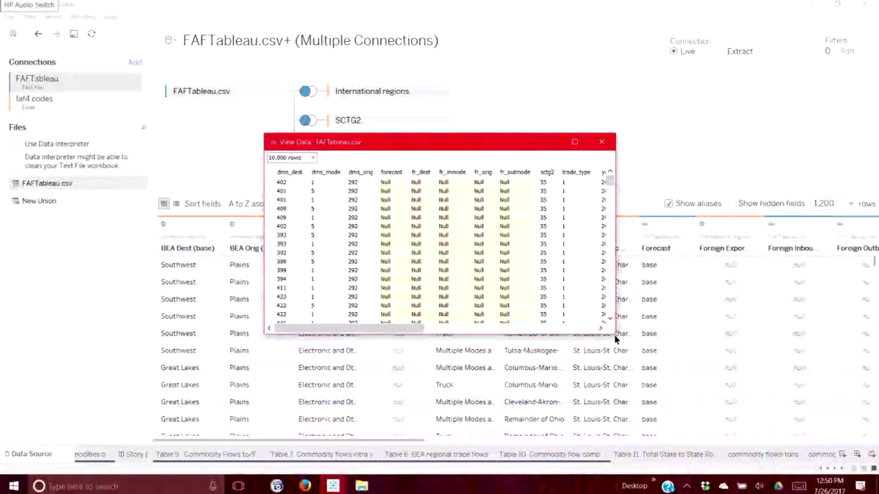
{"action": "left_click_drag", "start_coordinate": [616, 339], "coordinate": [761, 421]}
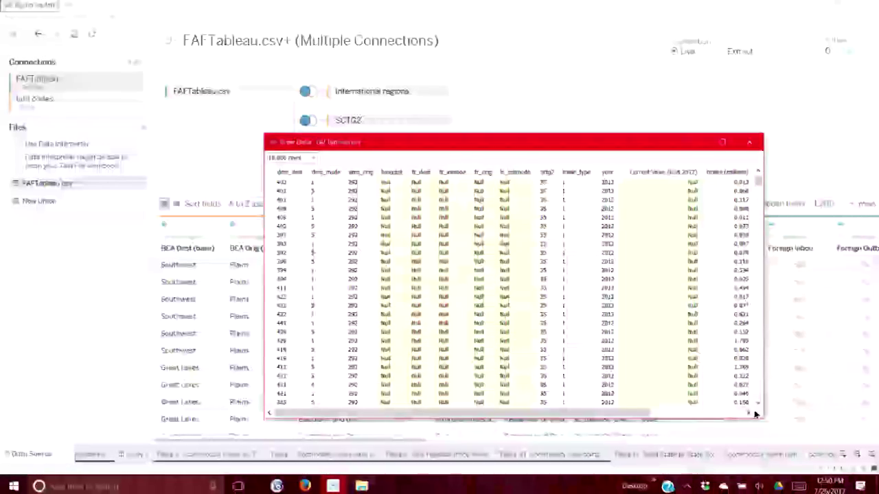
{"action": "left_click_drag", "start_coordinate": [498, 144], "coordinate": [413, 59]}
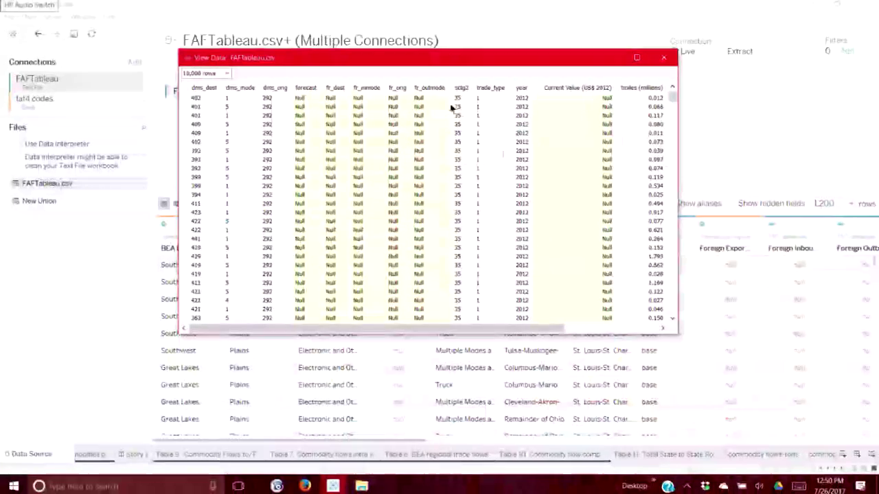
{"action": "left_click_drag", "start_coordinate": [679, 333], "coordinate": [747, 398]}
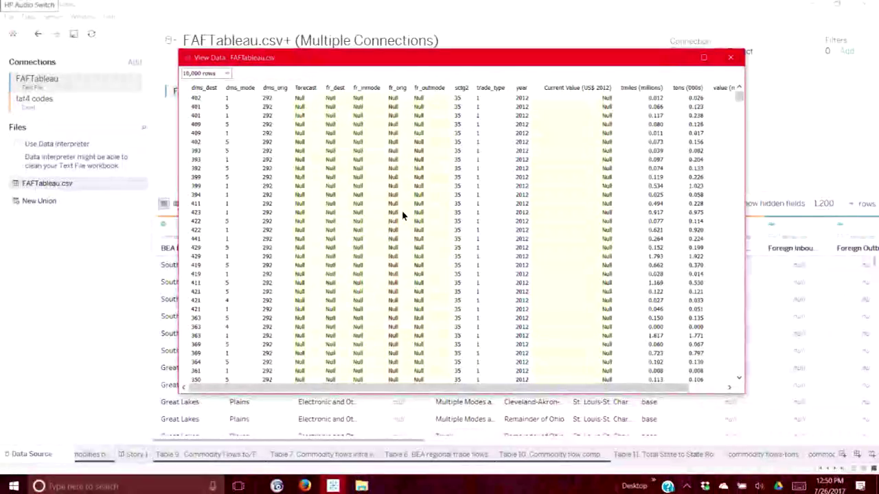
{"action": "scroll", "coordinate": [396, 206], "scroll_direction": "up", "scroll_amount": 3}
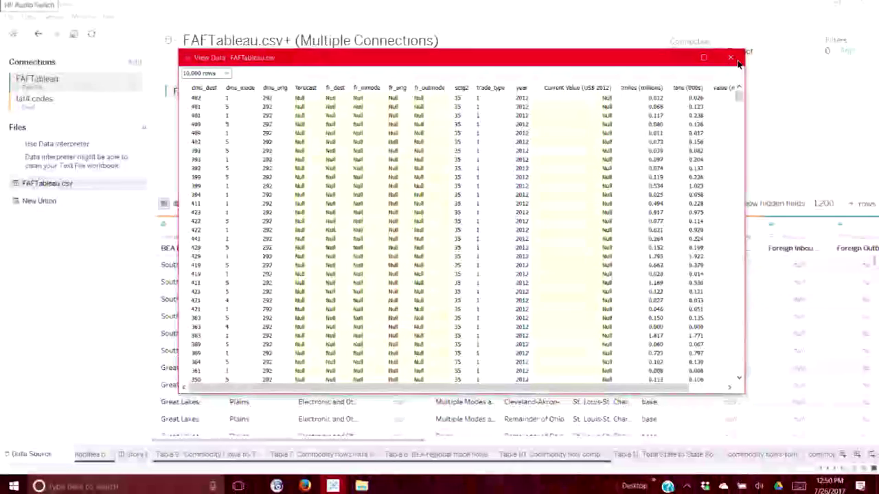
{"action": "left_click", "coordinate": [732, 57]}
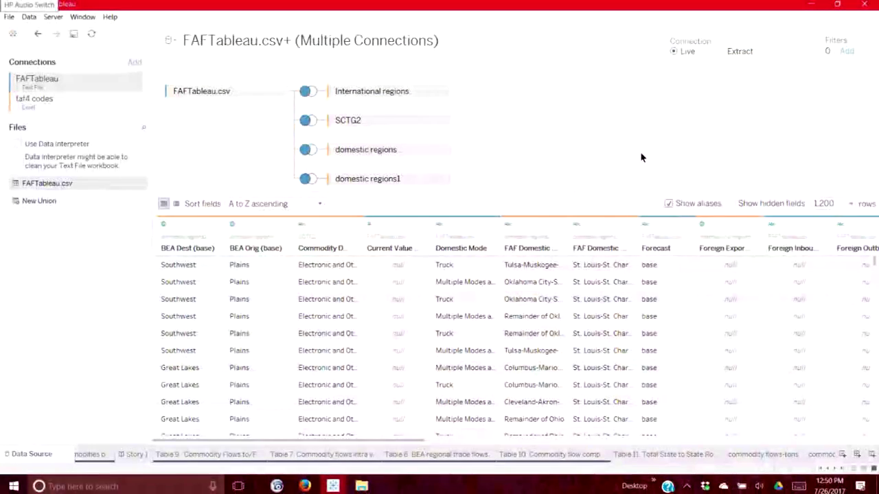